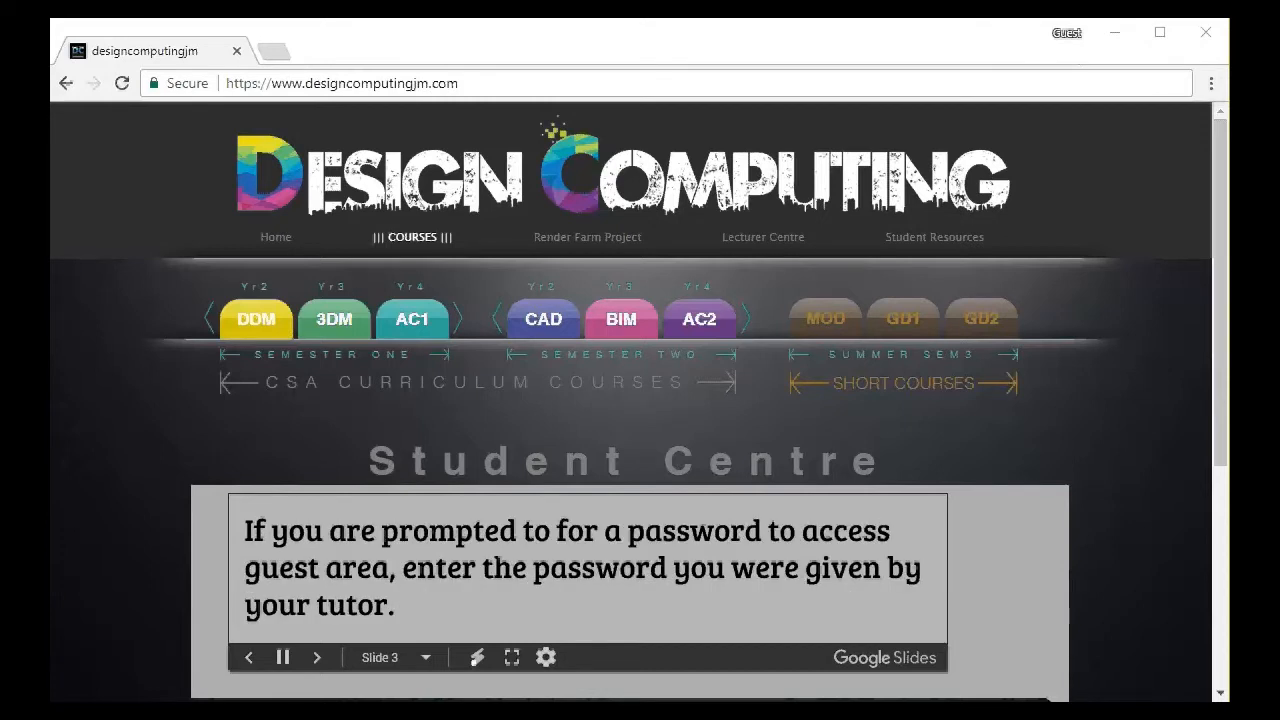
Open the 3DM course page and unlock its guest area by entering the guest password
{"action": "left_click", "coordinate": [343, 314]}
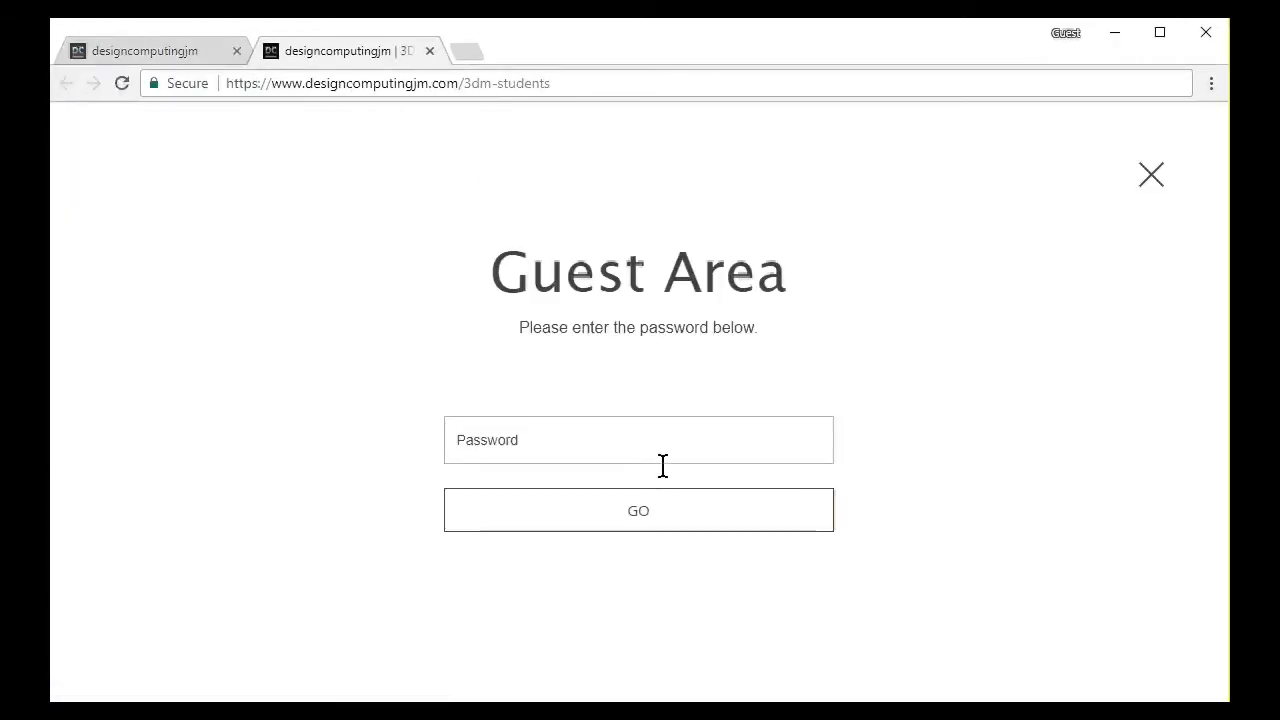
{"action": "left_click", "coordinate": [668, 443]}
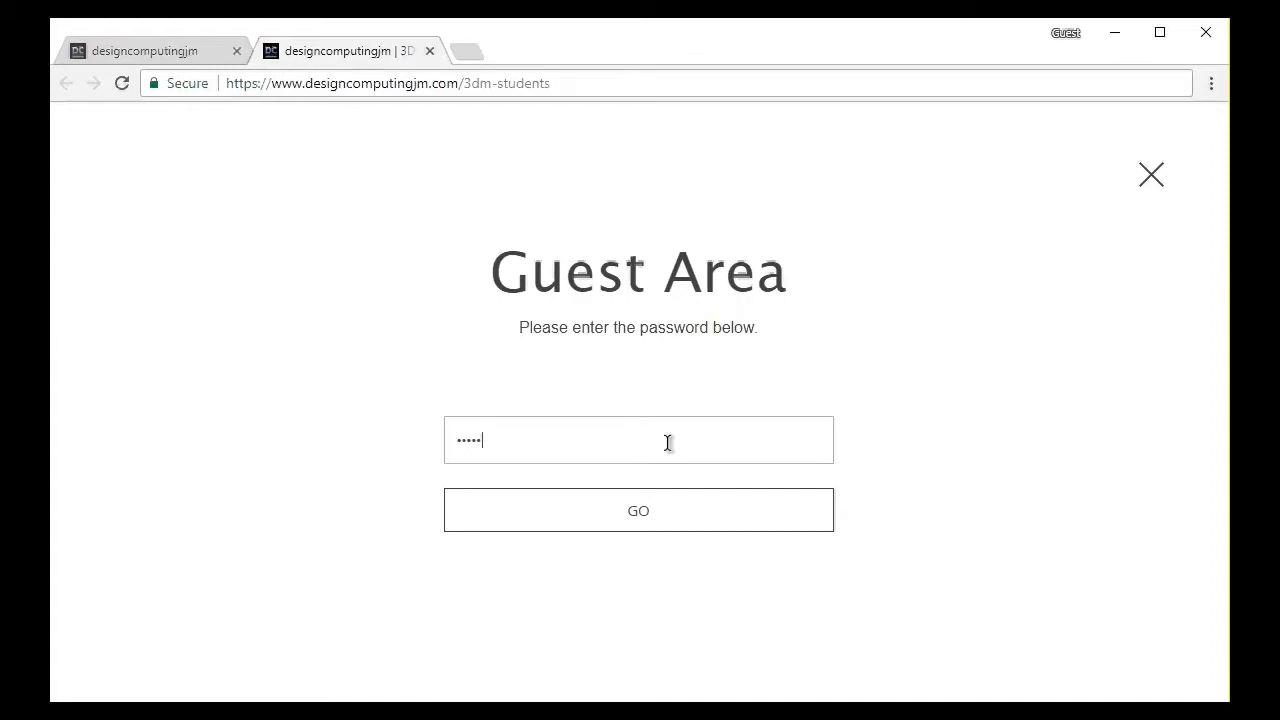
{"action": "key", "text": "Return"}
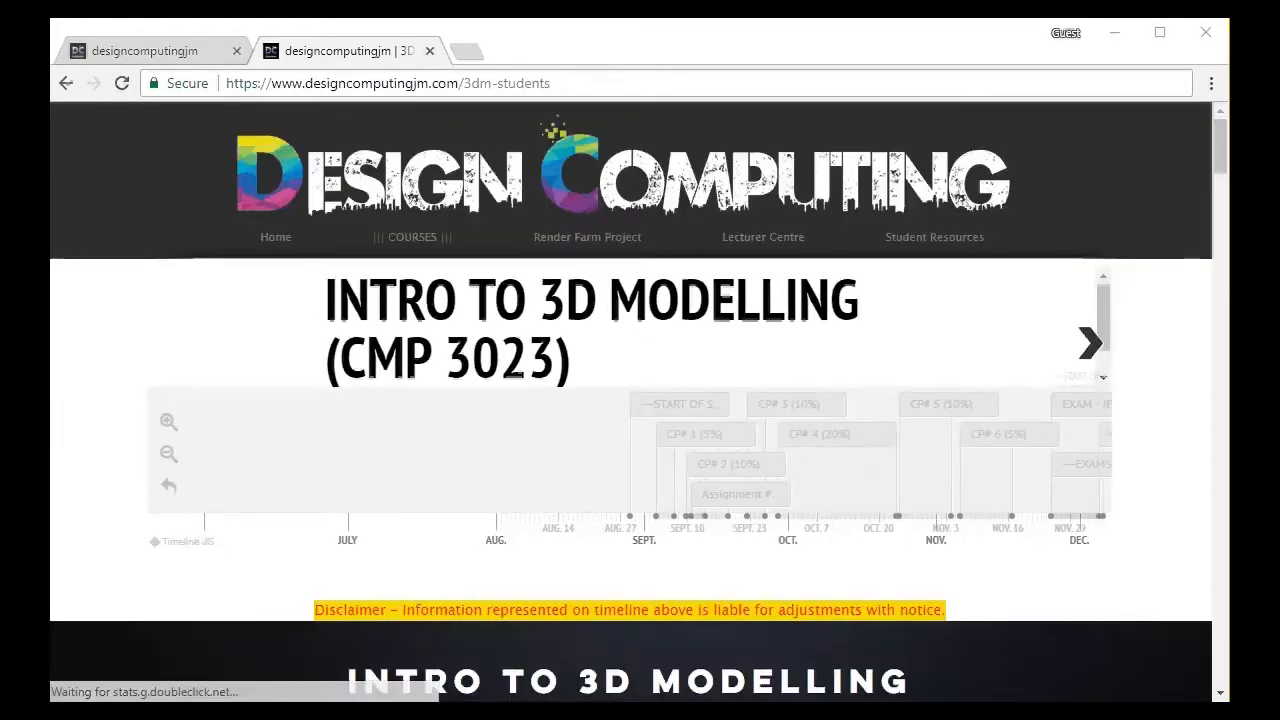
Open the "Creating angle plates, louvers and wood sidings using AutoCAD & 3DS MAX" guide and examine its 2D louver and wood siding profiles
{"action": "scroll", "coordinate": [1133, 410], "scroll_direction": "down", "scroll_amount": 9}
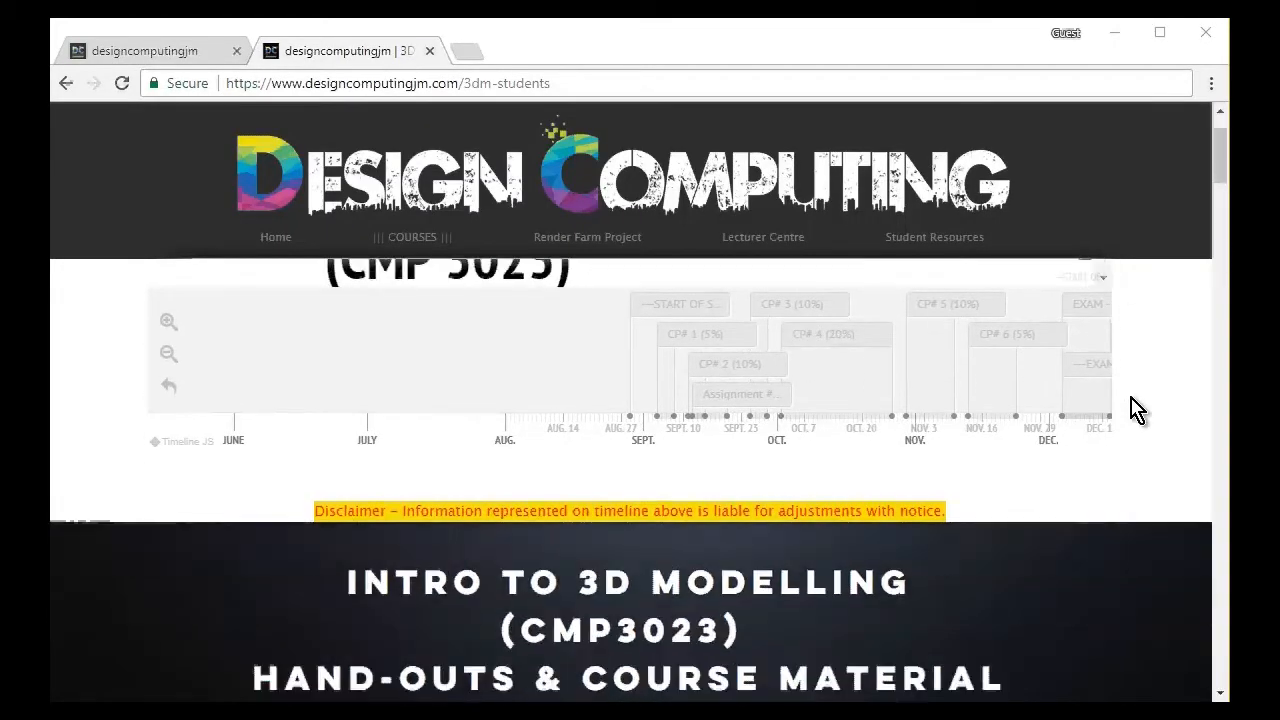
{"action": "scroll", "coordinate": [1133, 405], "scroll_direction": "down", "scroll_amount": 10}
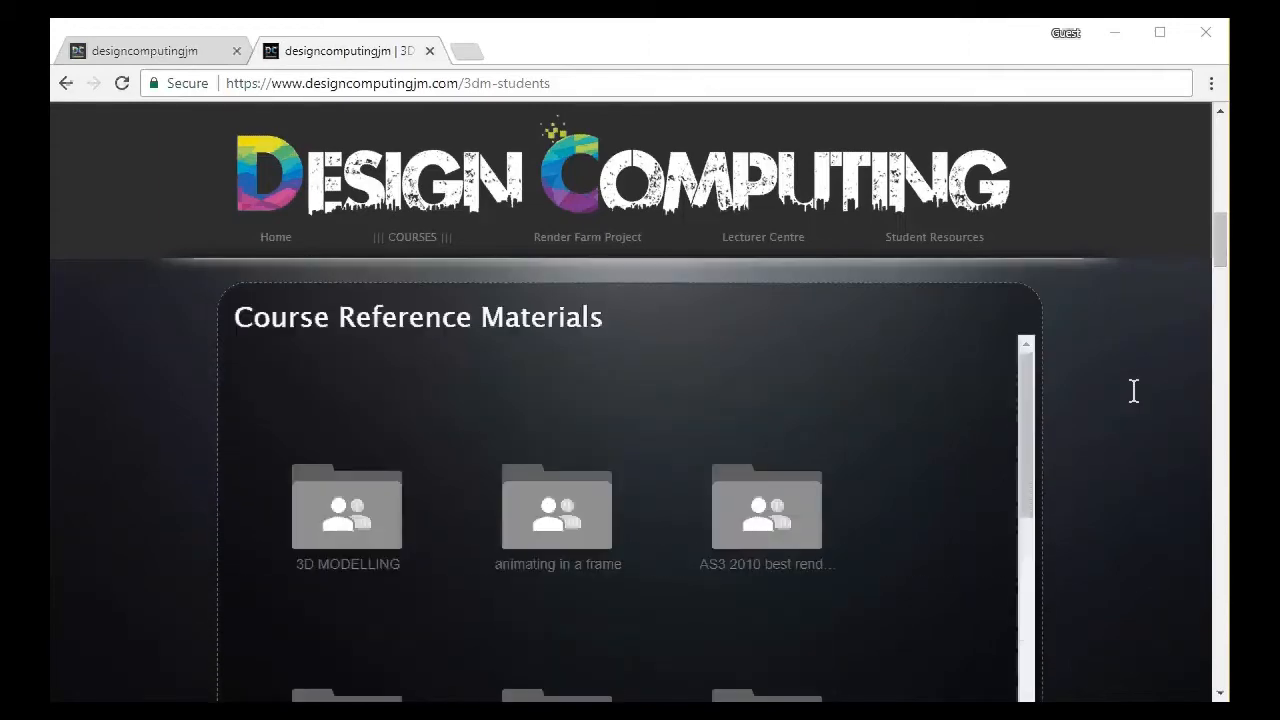
{"action": "scroll", "coordinate": [1140, 391], "scroll_direction": "down", "scroll_amount": 5}
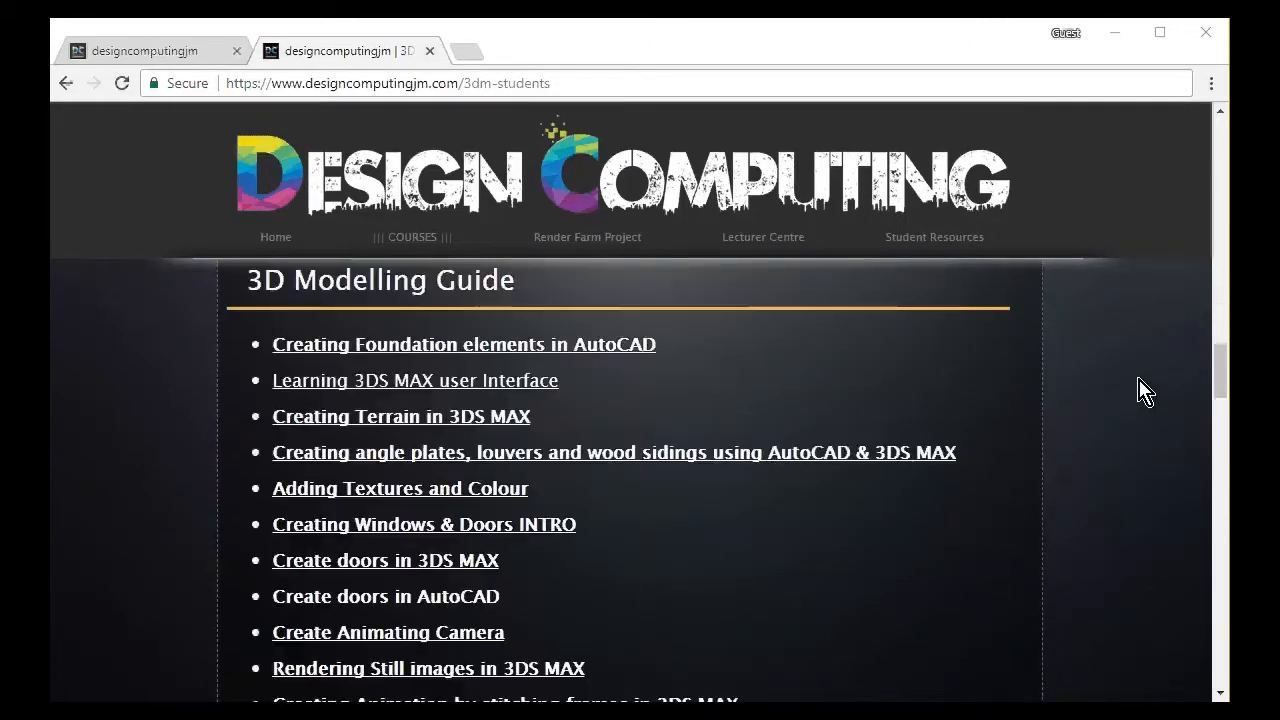
{"action": "scroll", "coordinate": [534, 443], "scroll_direction": "up", "scroll_amount": 2}
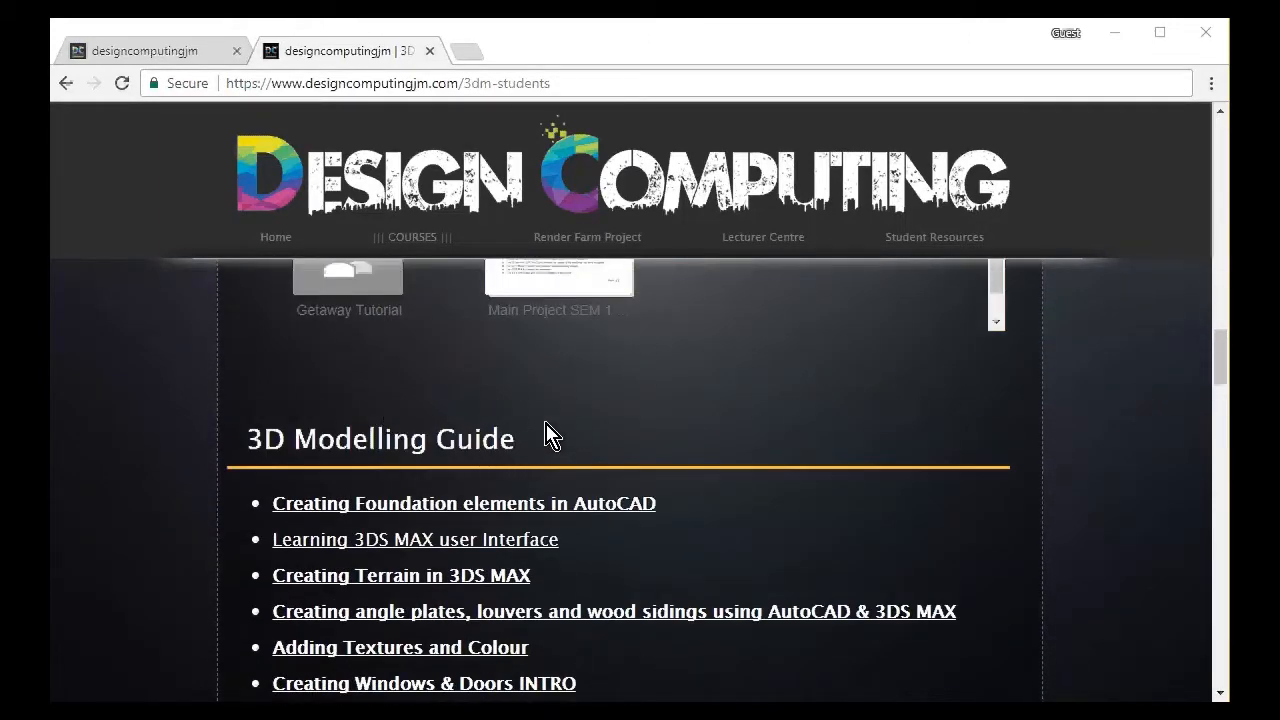
{"action": "scroll", "coordinate": [680, 410], "scroll_direction": "down", "scroll_amount": 1}
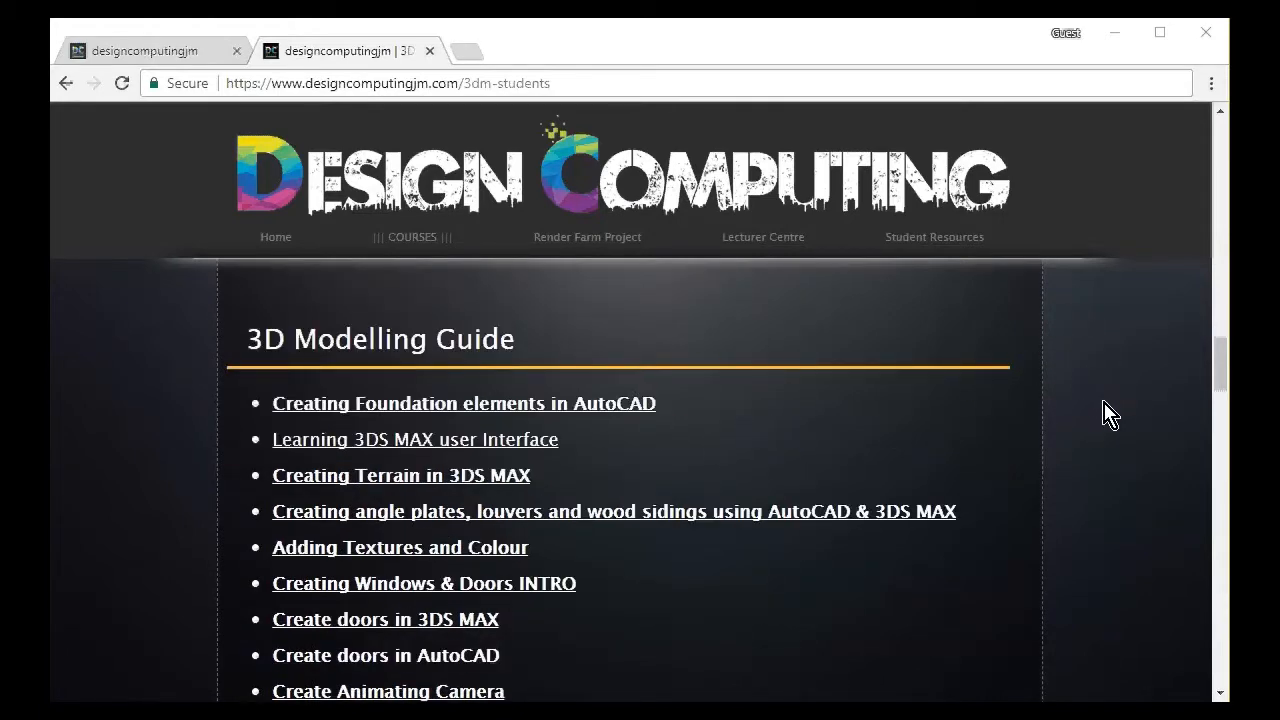
{"action": "scroll", "coordinate": [1148, 430], "scroll_direction": "down", "scroll_amount": 1}
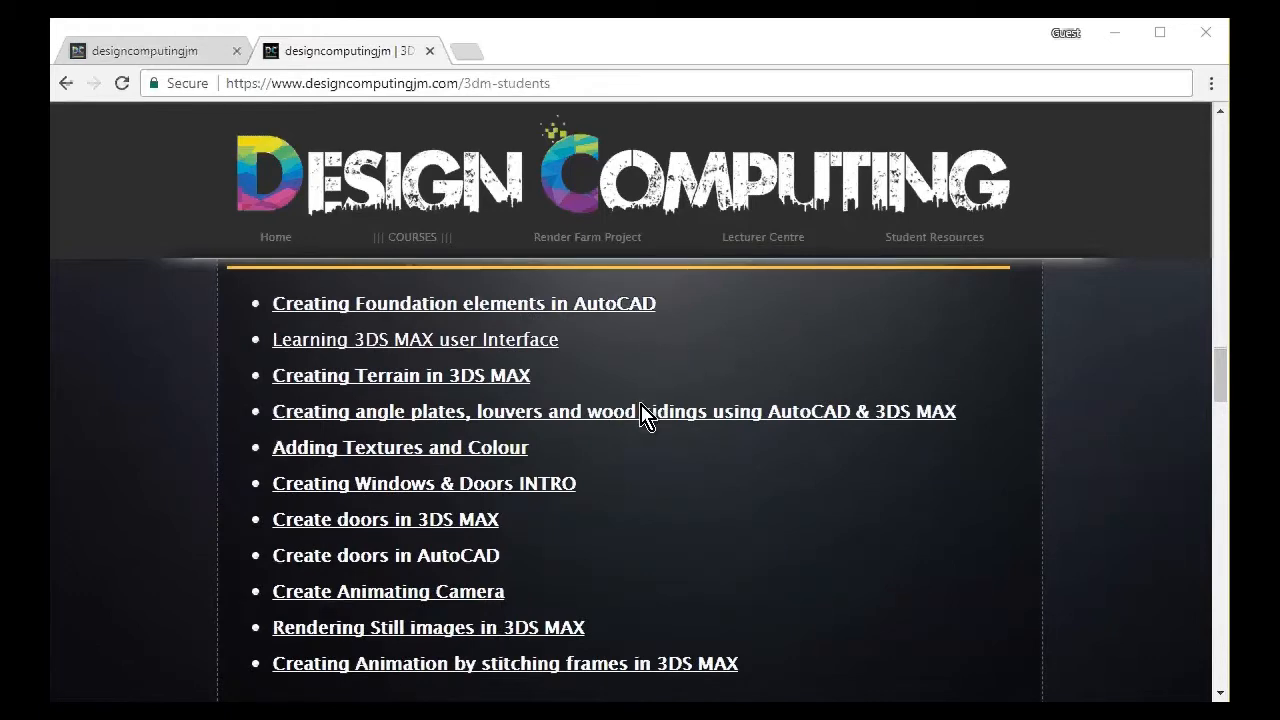
{"action": "scroll", "coordinate": [1029, 538], "scroll_direction": "down", "scroll_amount": 1}
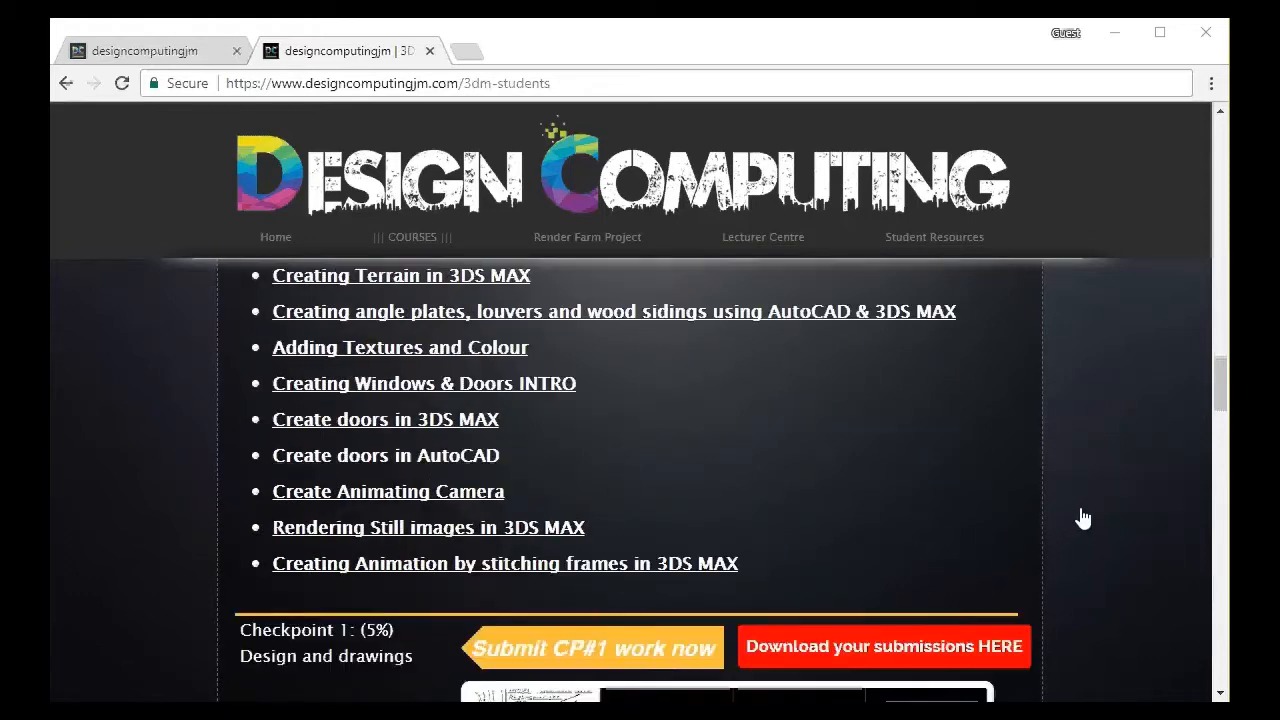
{"action": "scroll", "coordinate": [1094, 506], "scroll_direction": "up", "scroll_amount": 1}
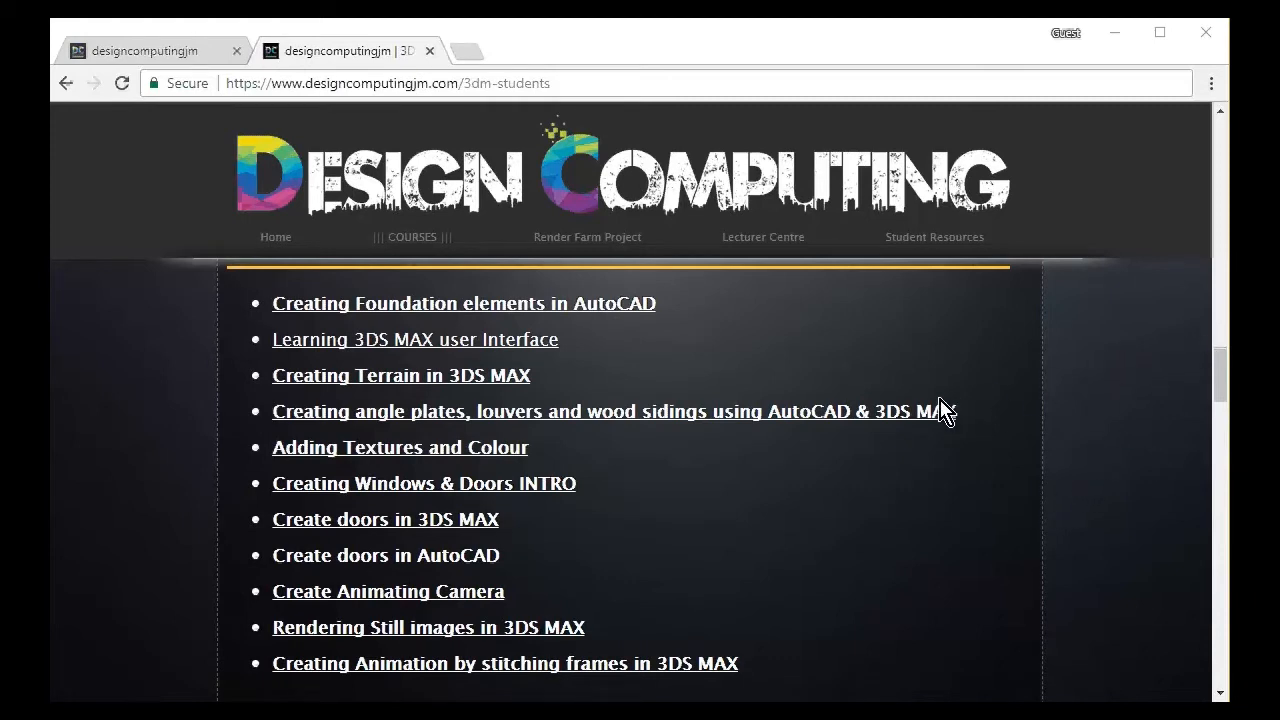
{"action": "left_click", "coordinate": [852, 424]}
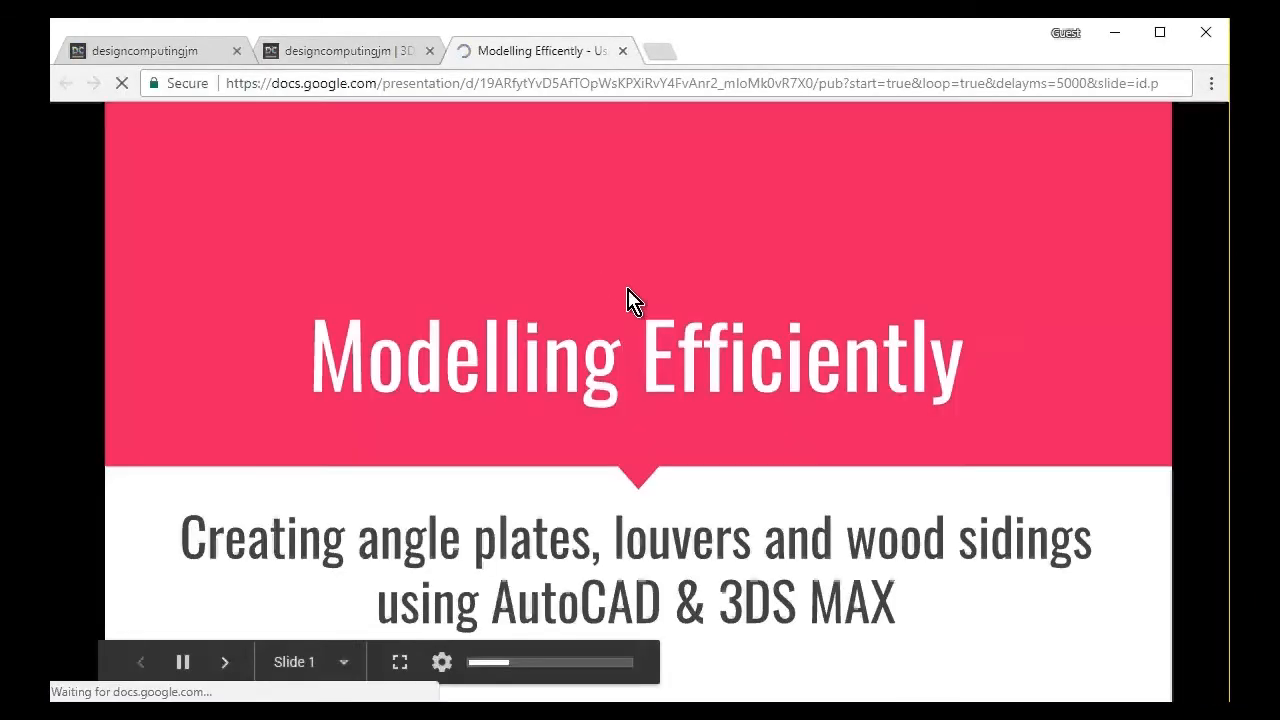
{"action": "left_click", "coordinate": [621, 381]}
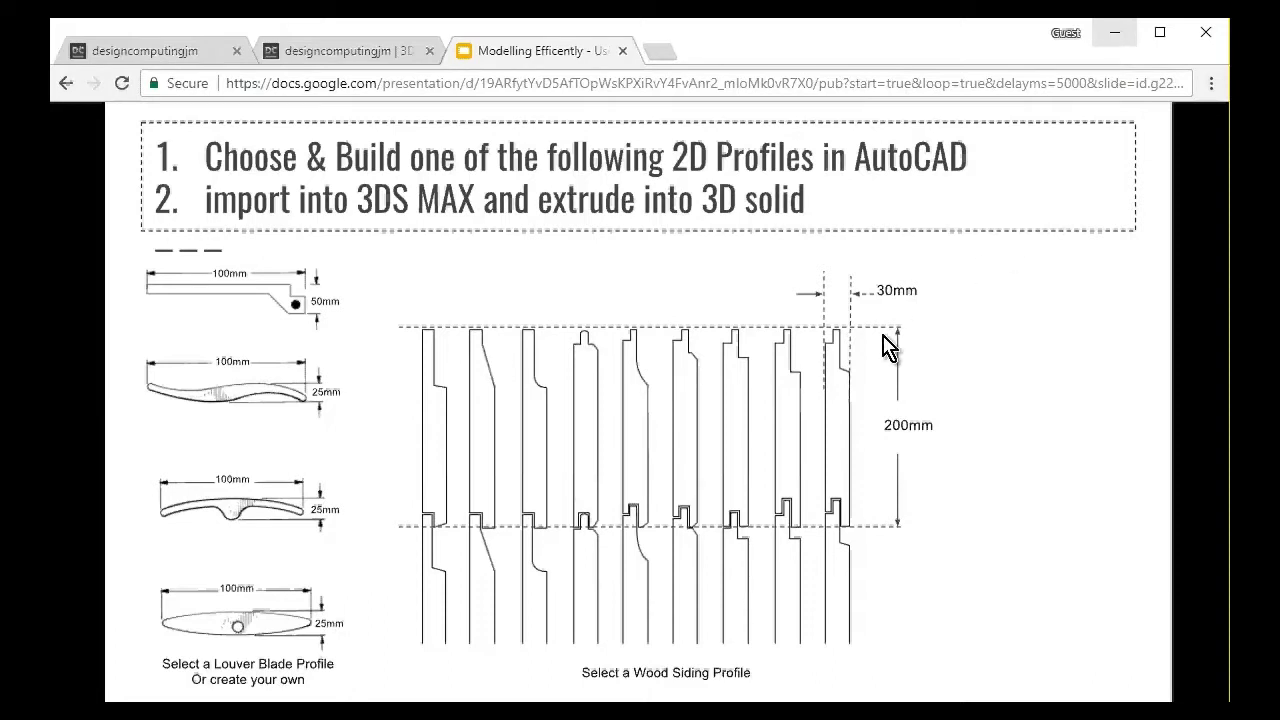
{"action": "mouse_move", "coordinate": [850, 460]}
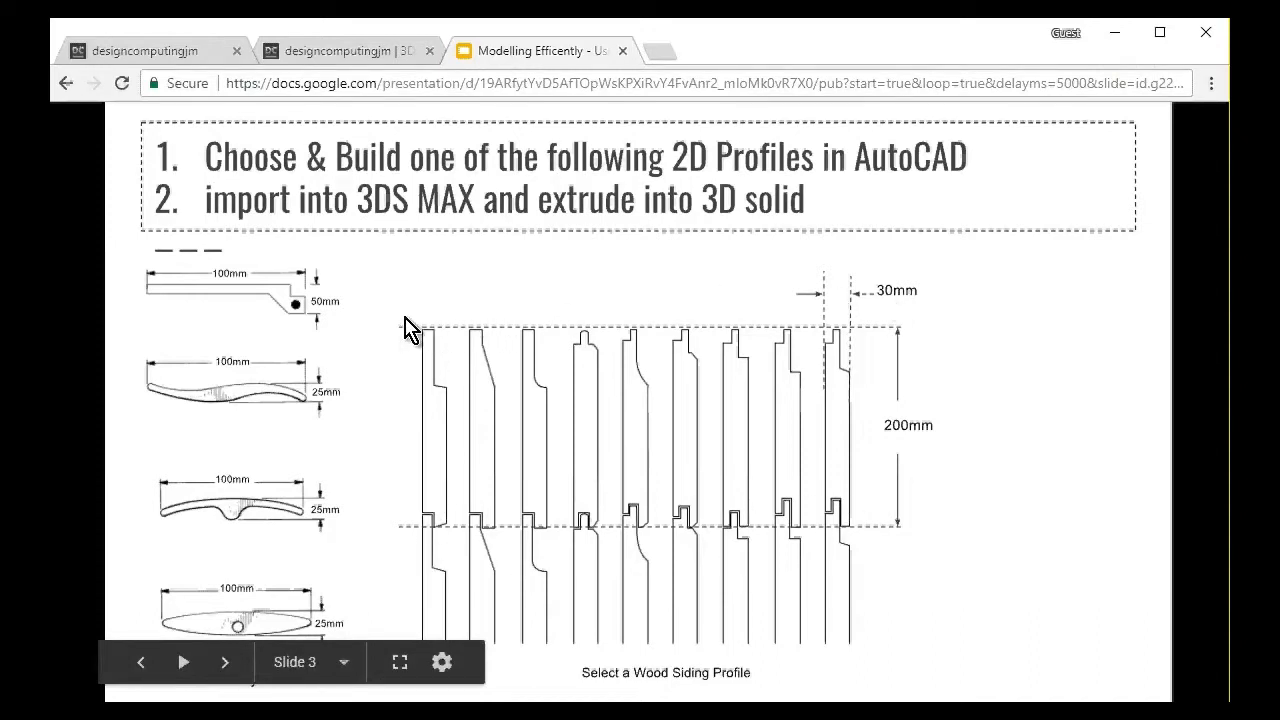
Switch to AutoCAD Architecture 2016 and create a new drawing from the Aec Model (Metric Ctb).dwt template
{"action": "left_click", "coordinate": [1115, 32]}
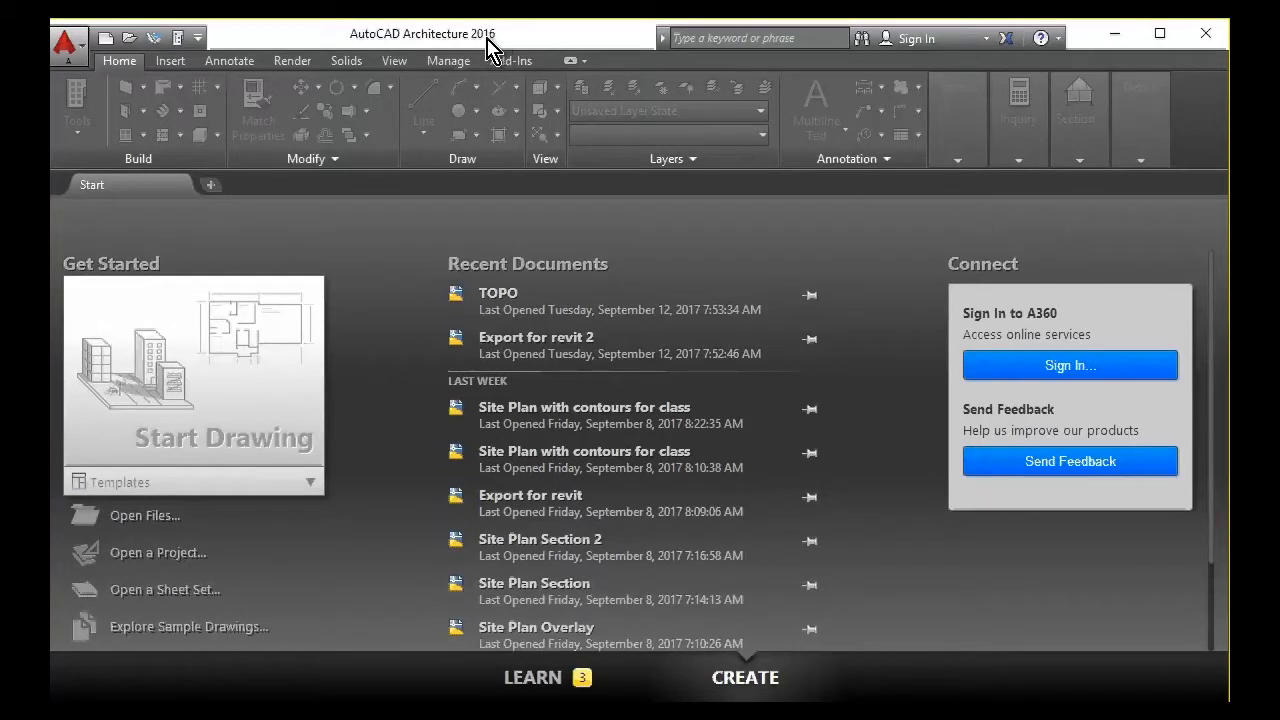
{"action": "left_click", "coordinate": [77, 47]}
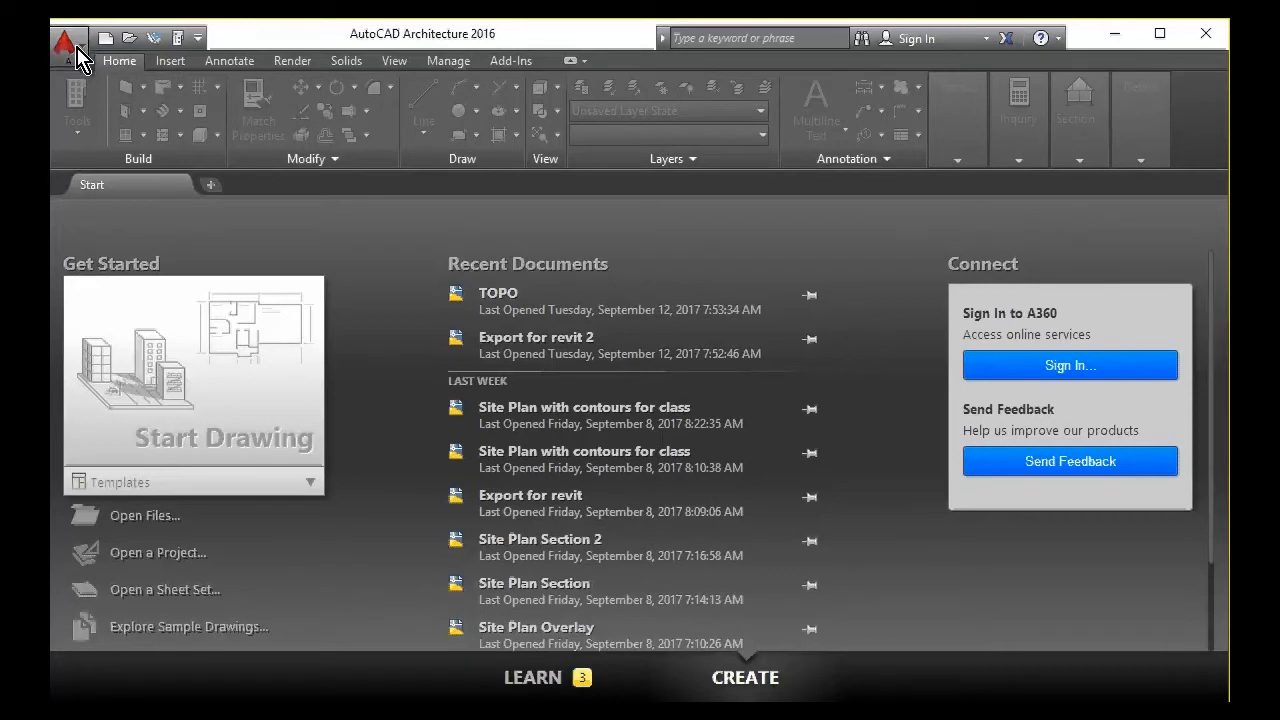
{"action": "left_click", "coordinate": [113, 150]}
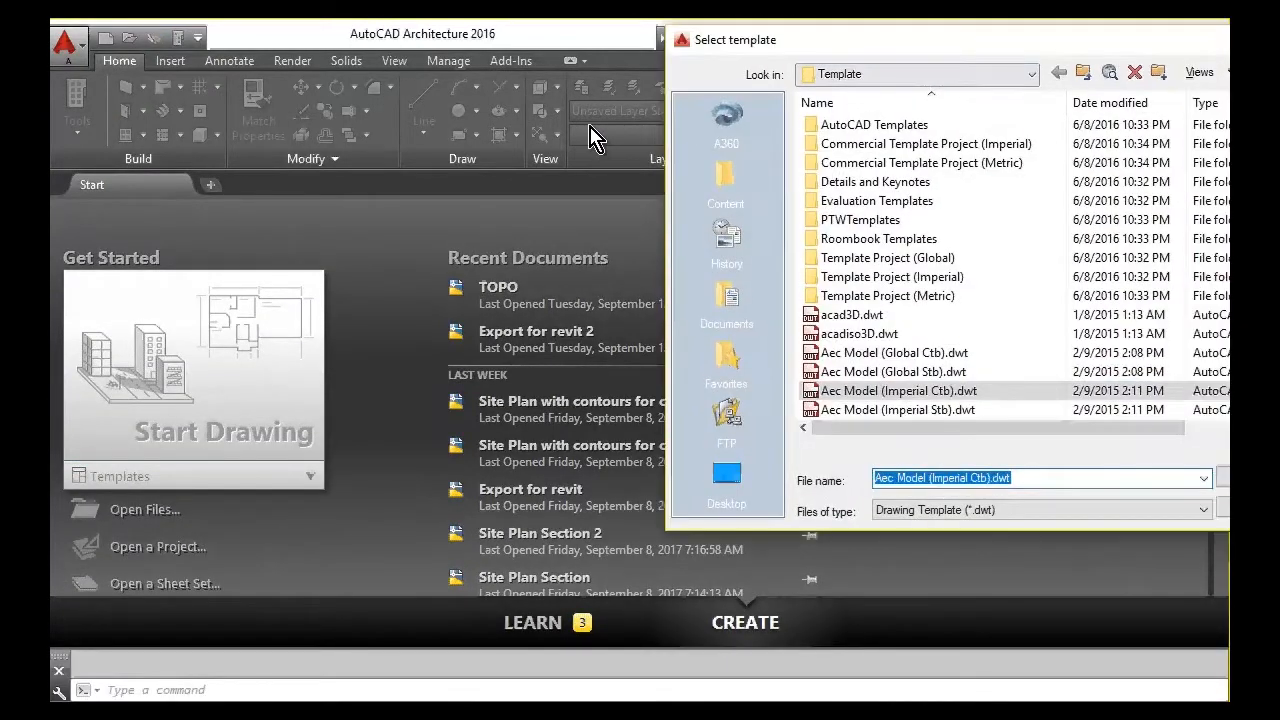
{"action": "scroll", "coordinate": [640, 327], "scroll_direction": "down", "scroll_amount": 2}
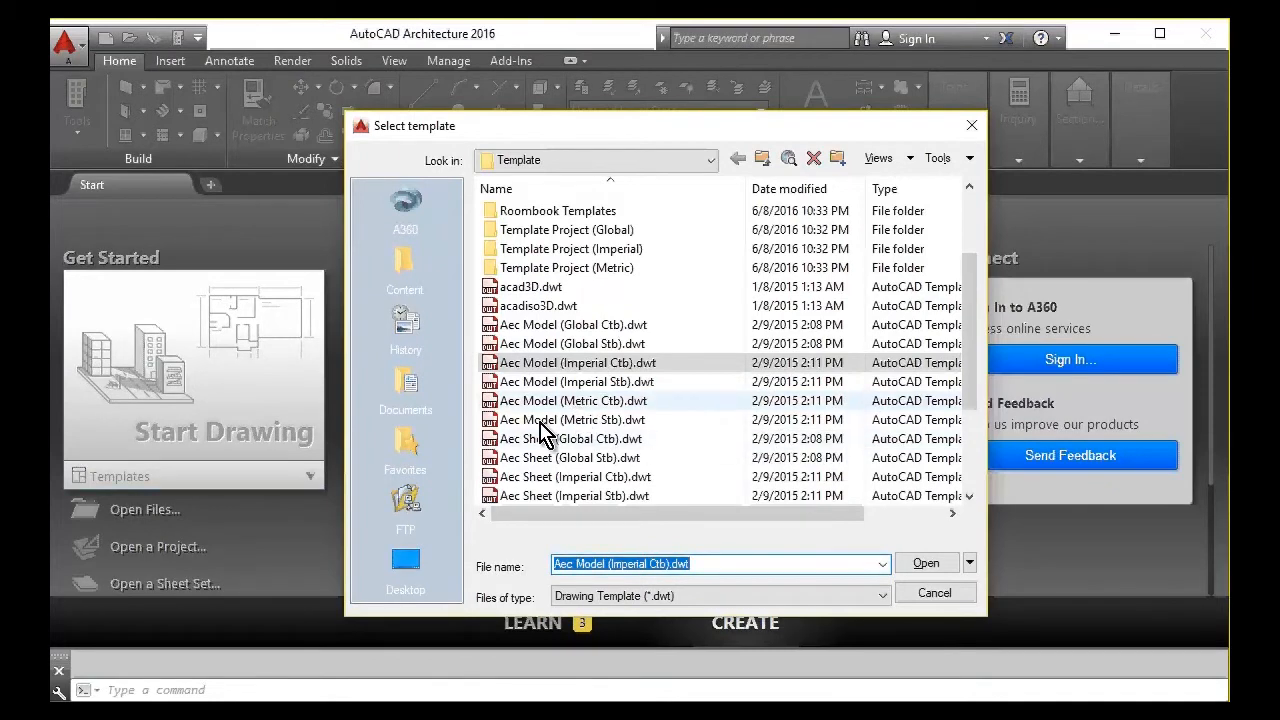
{"action": "left_click", "coordinate": [584, 404]}
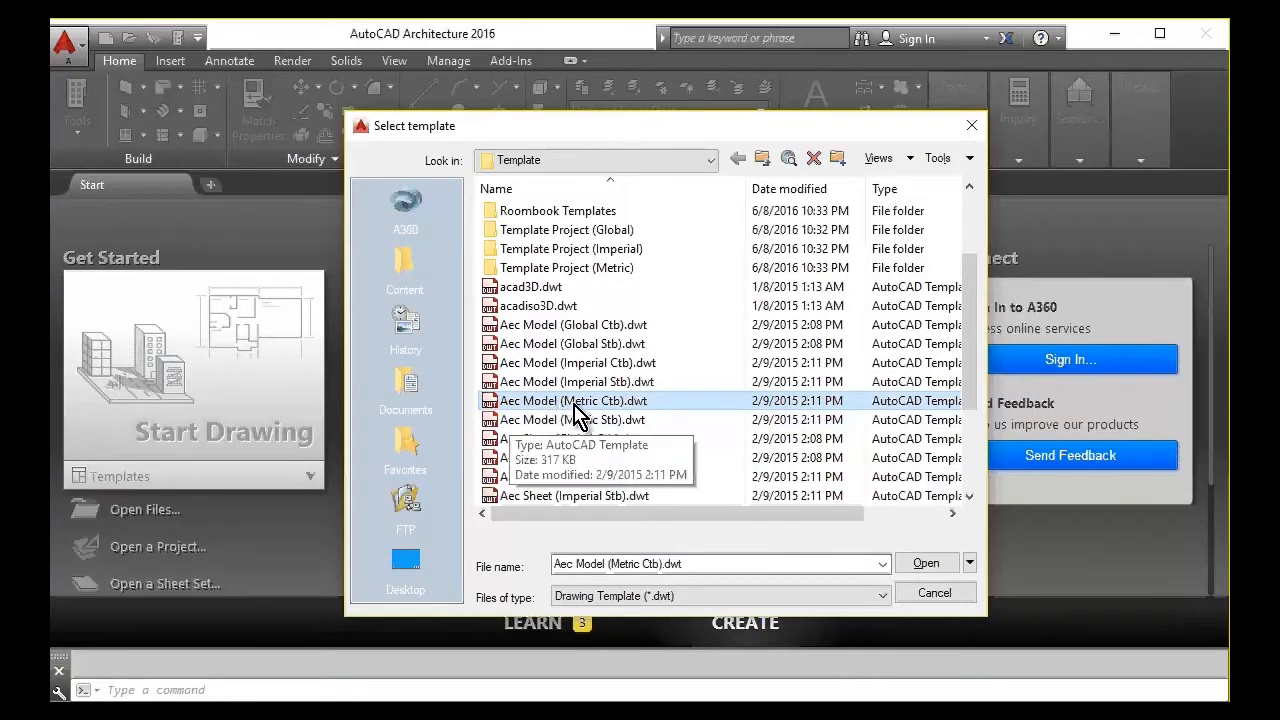
{"action": "left_click", "coordinate": [606, 421]}
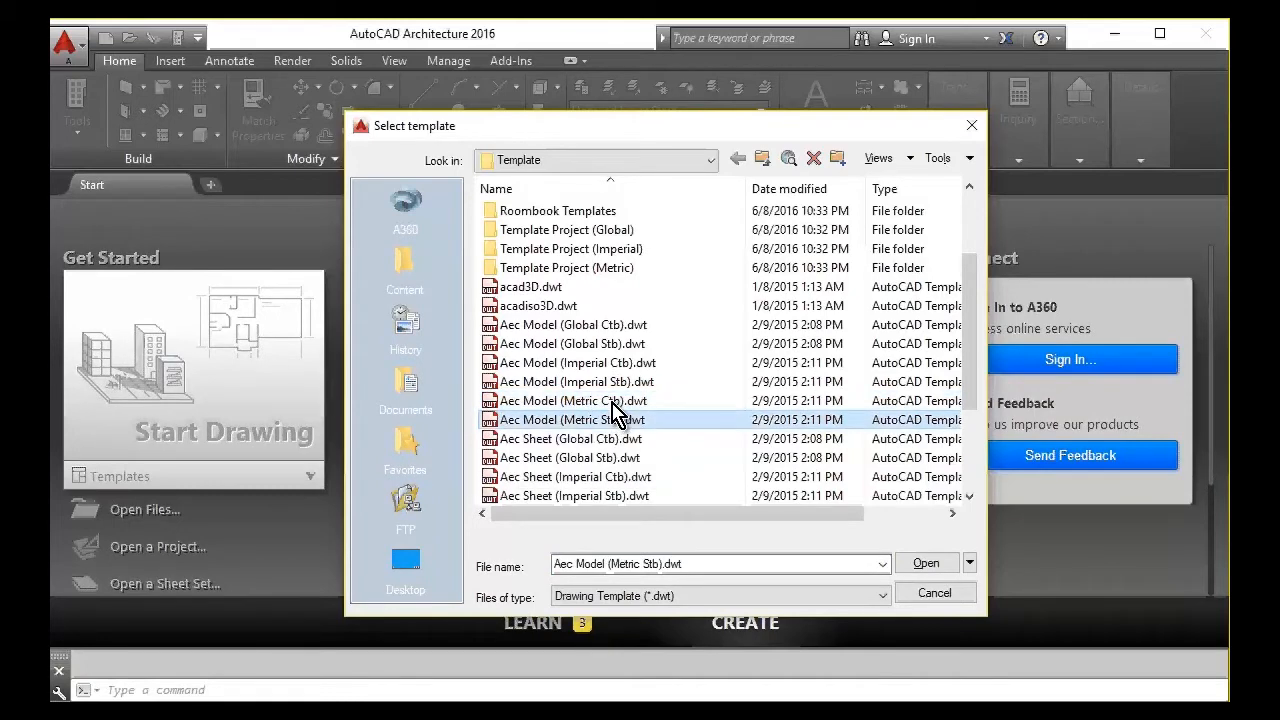
{"action": "left_click", "coordinate": [621, 402]}
{"action": "double_click", "coordinate": [621, 402]}
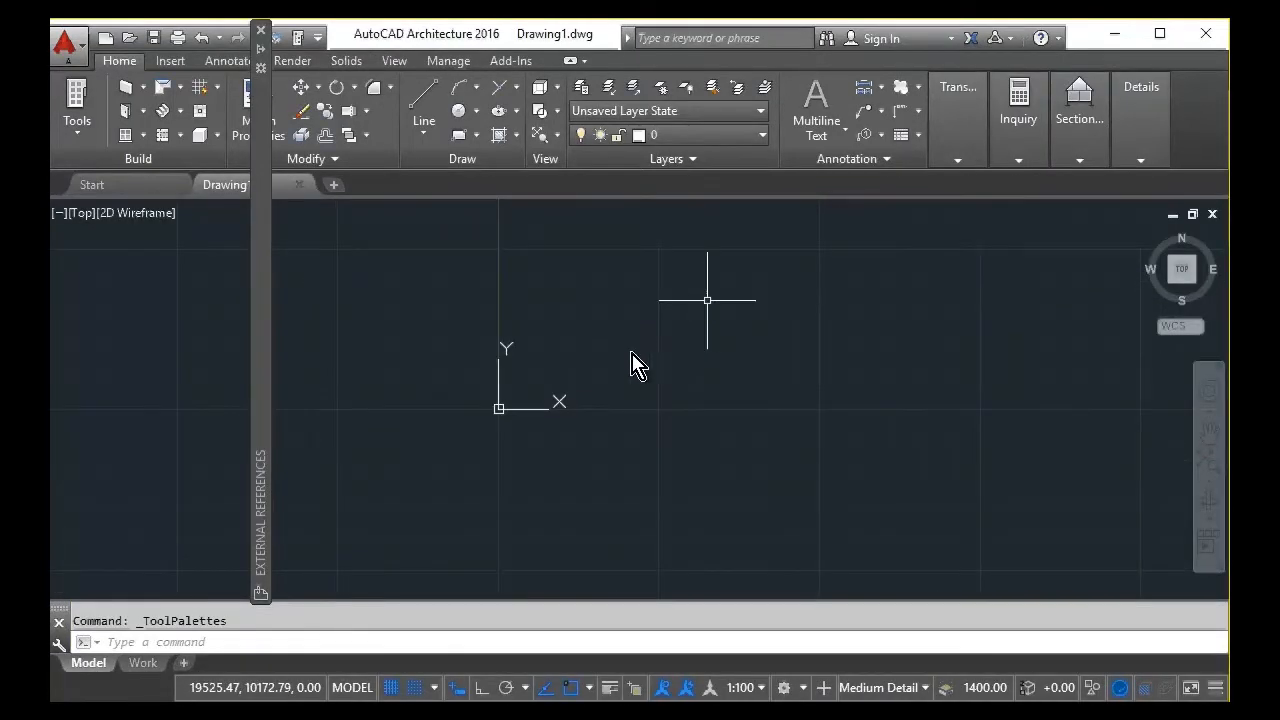
{"action": "left_click", "coordinate": [500, 412]}
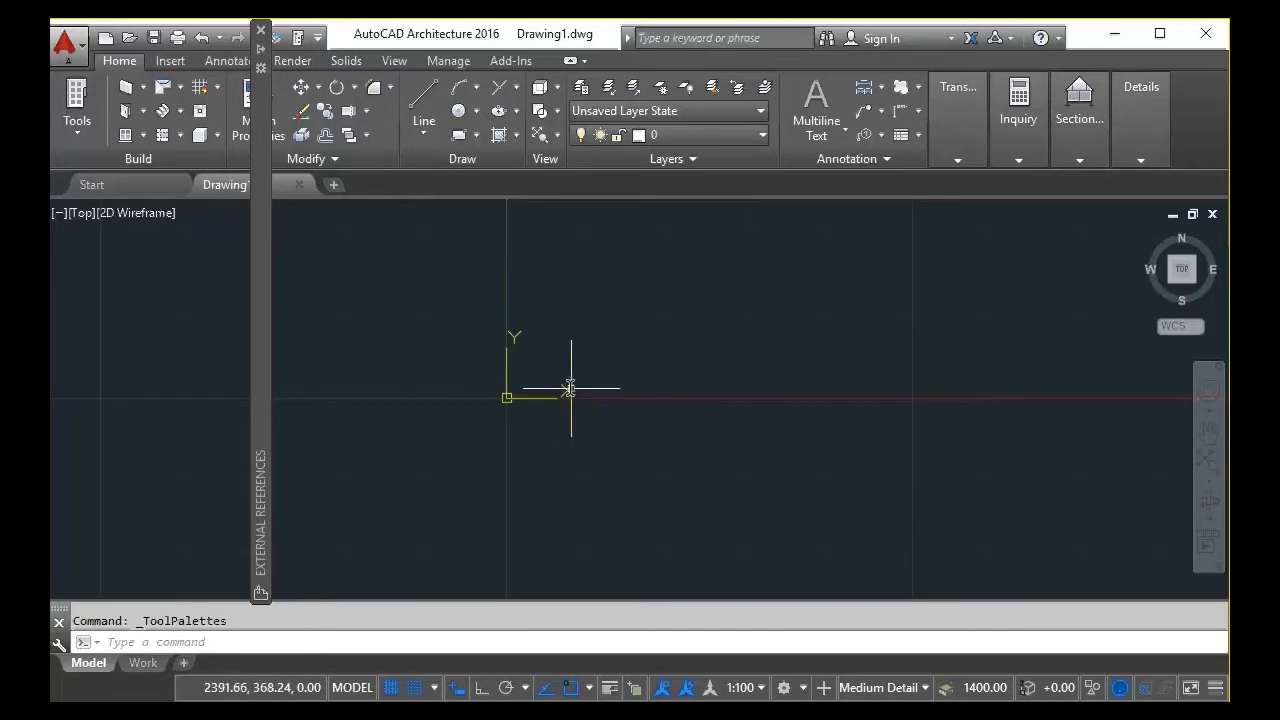
{"action": "scroll", "coordinate": [507, 426], "scroll_direction": "up", "scroll_amount": 3}
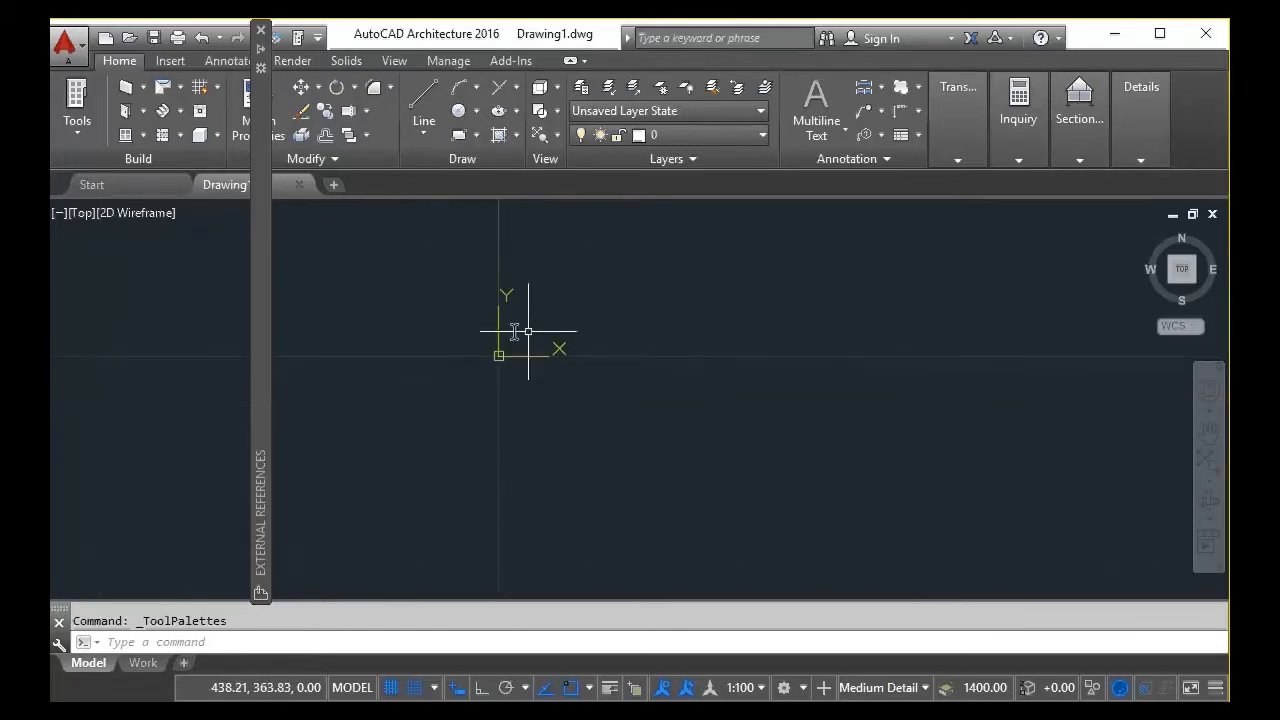
{"action": "middle_click_drag", "start_coordinate": [546, 390], "coordinate": [549, 417]}
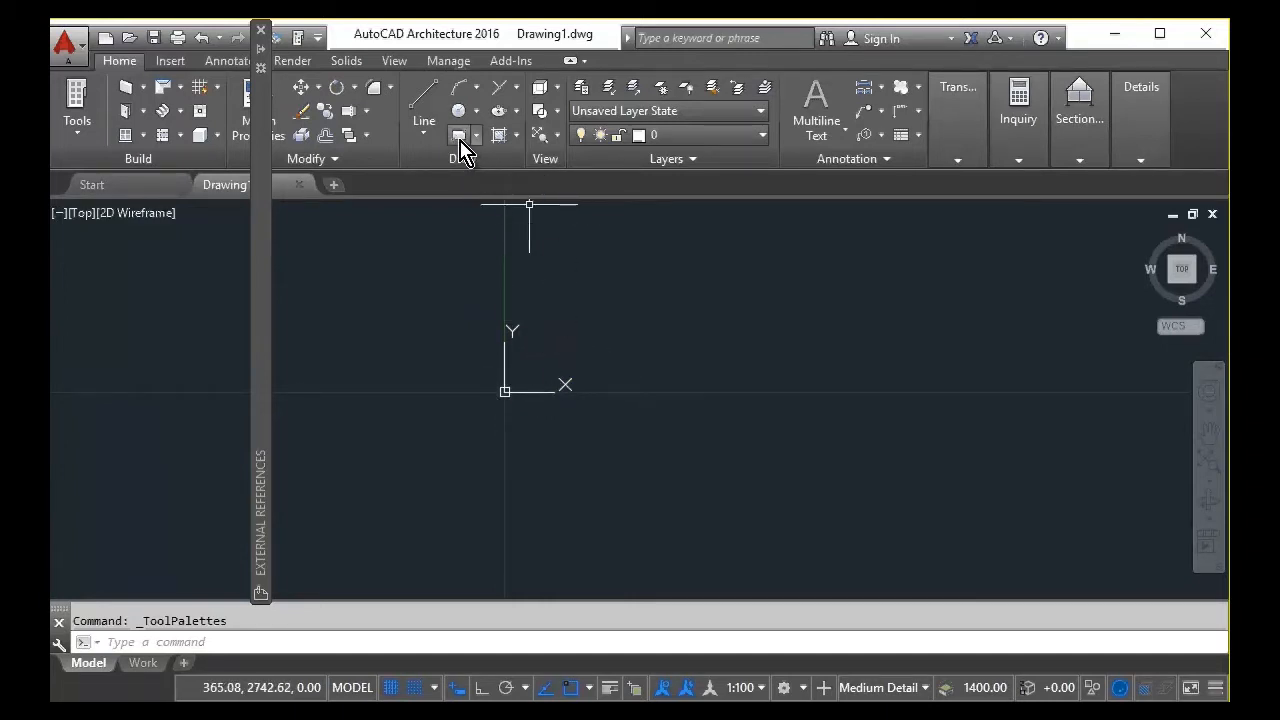
{"action": "left_click", "coordinate": [424, 147]}
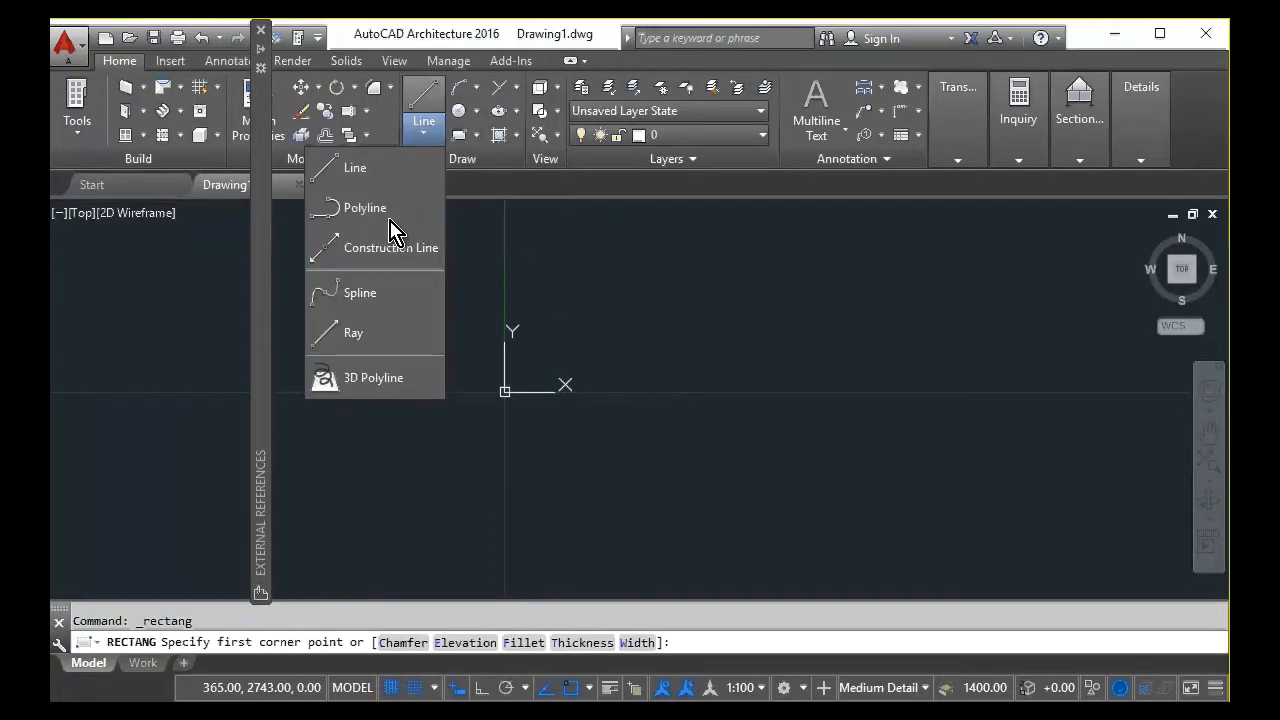
{"action": "left_click", "coordinate": [368, 206]}
{"action": "scroll", "coordinate": [650, 372], "scroll_direction": "up", "scroll_amount": 2}
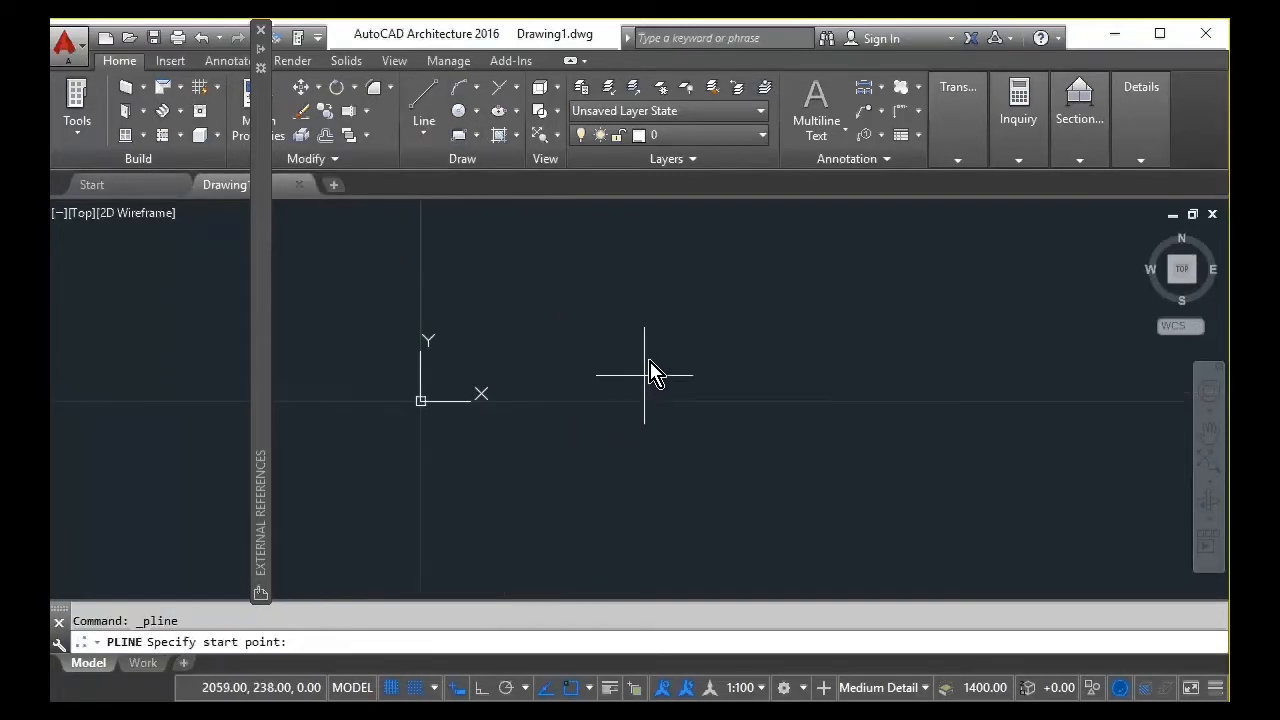
{"action": "scroll", "coordinate": [645, 407], "scroll_direction": "up", "scroll_amount": 4}
{"action": "middle_click_drag", "start_coordinate": [460, 386], "coordinate": [840, 380]}
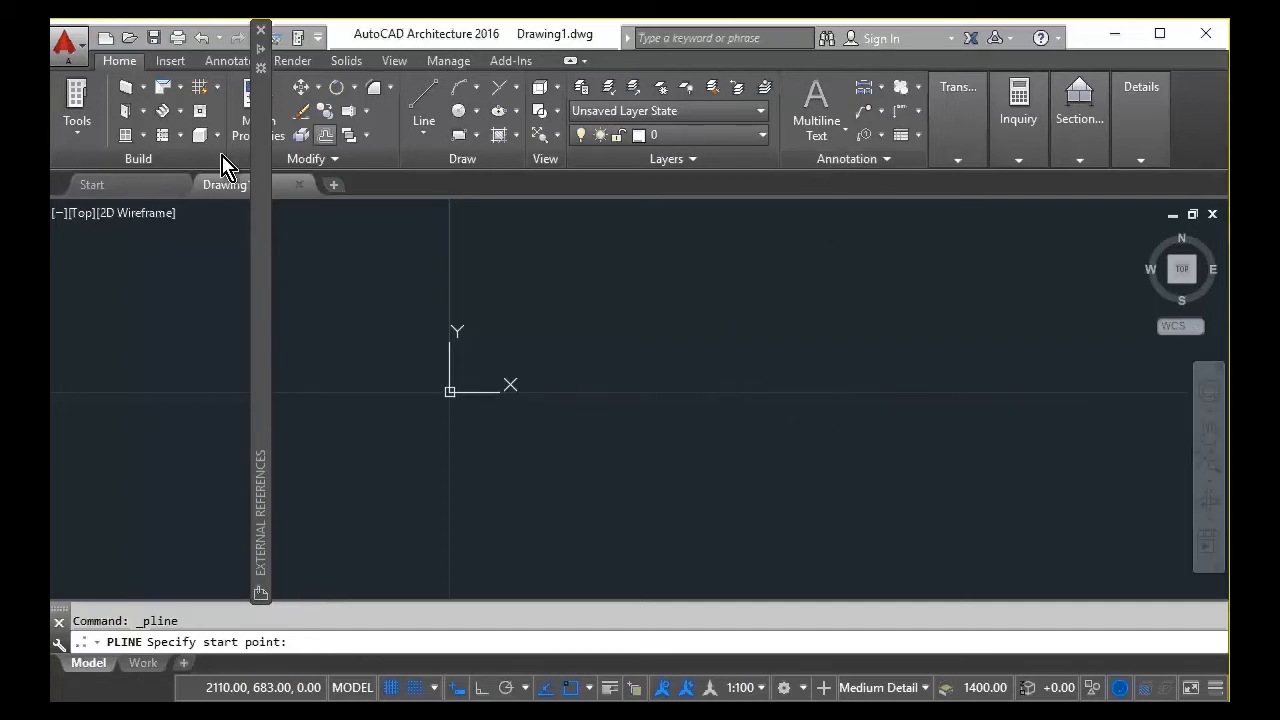
Start a polyline above the drawing origin, turn on Ortho mode, and abandon the unfinished polyline
{"action": "left_click", "coordinate": [424, 133]}
{"action": "left_click", "coordinate": [381, 215]}
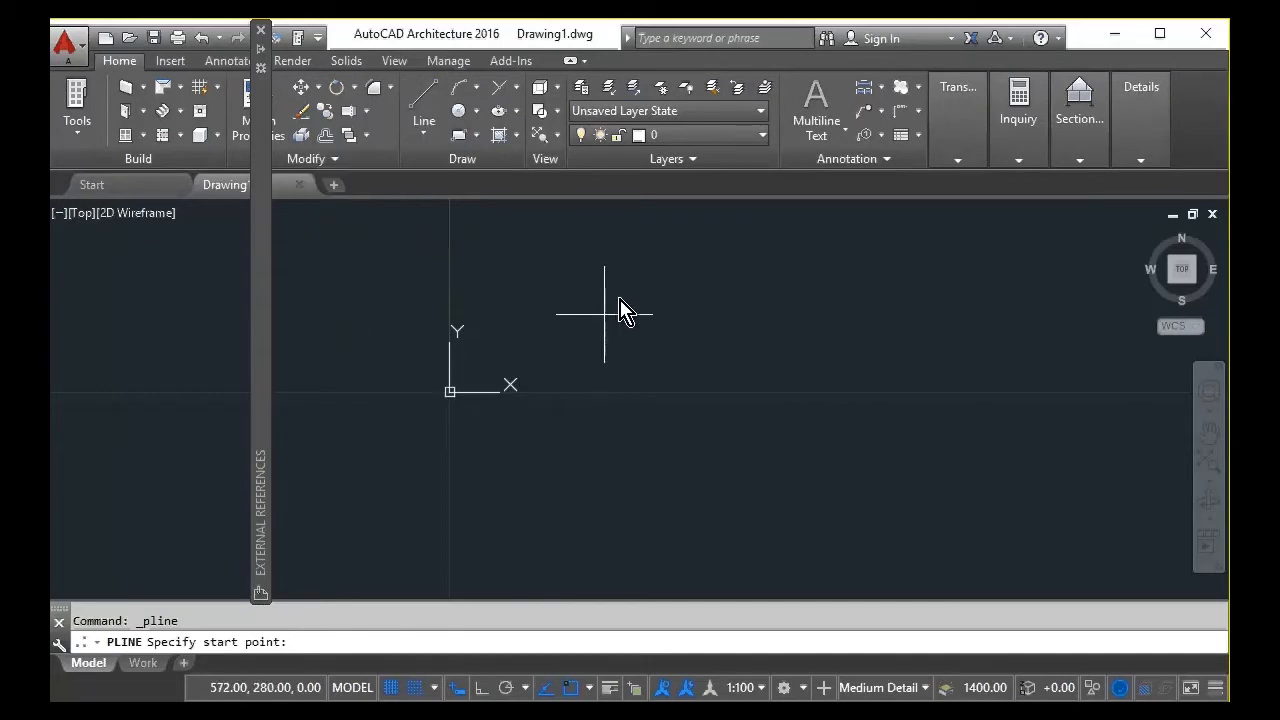
{"action": "left_click", "coordinate": [651, 263]}
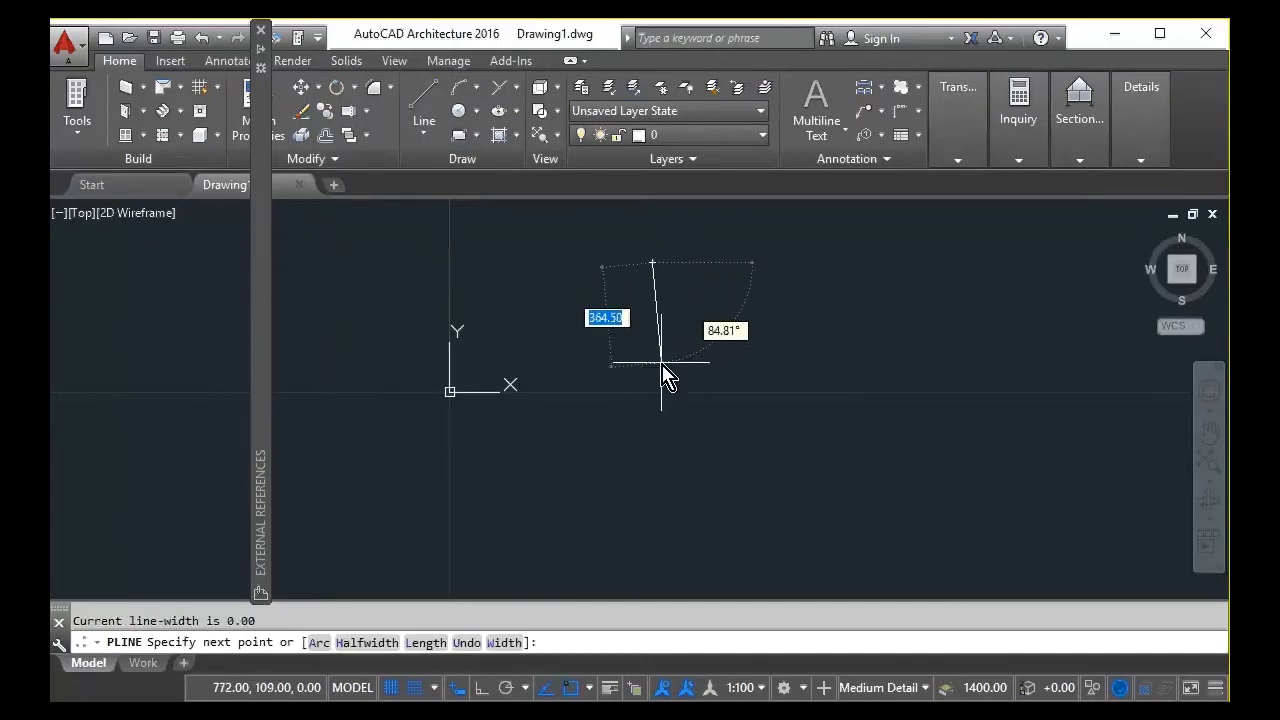
{"action": "left_click", "coordinate": [481, 690]}
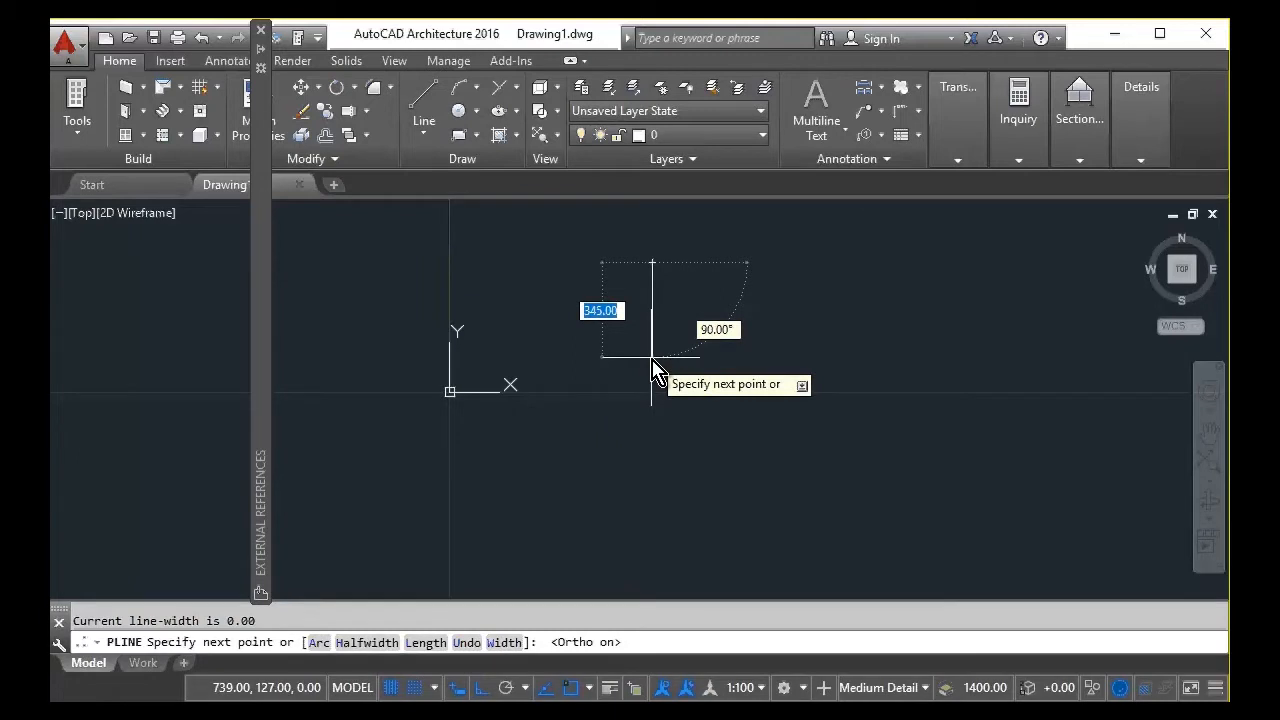
{"action": "type", "text": "25"}
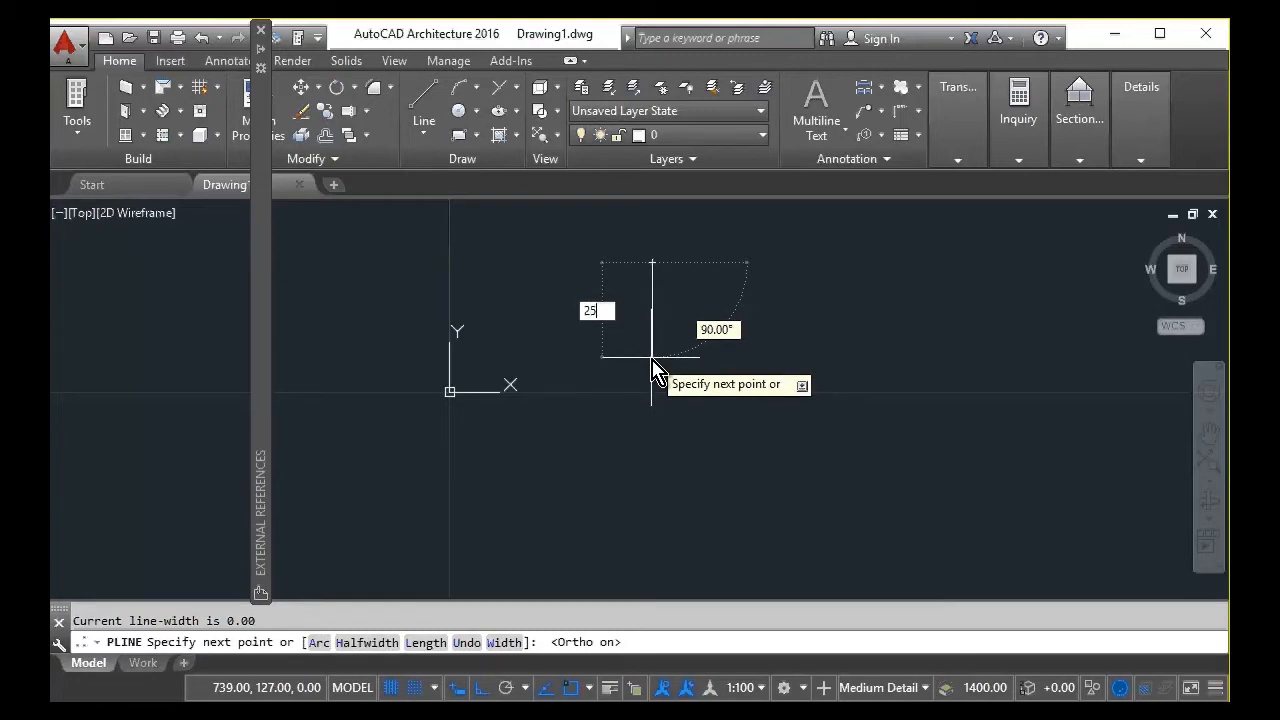
{"action": "key", "text": "Escape"}
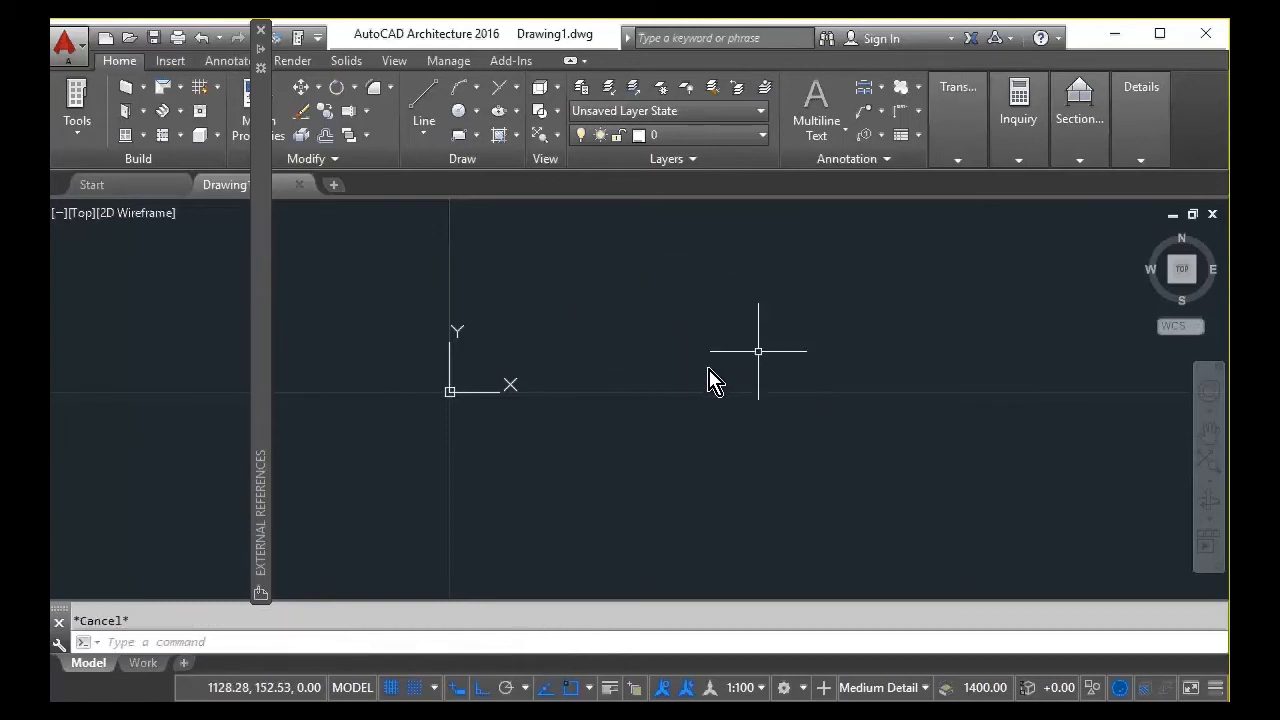
Open the drawing units setup, check that the drawing is set to millimeters, and close it
{"action": "middle_click_drag", "start_coordinate": [674, 337], "coordinate": [664, 383]}
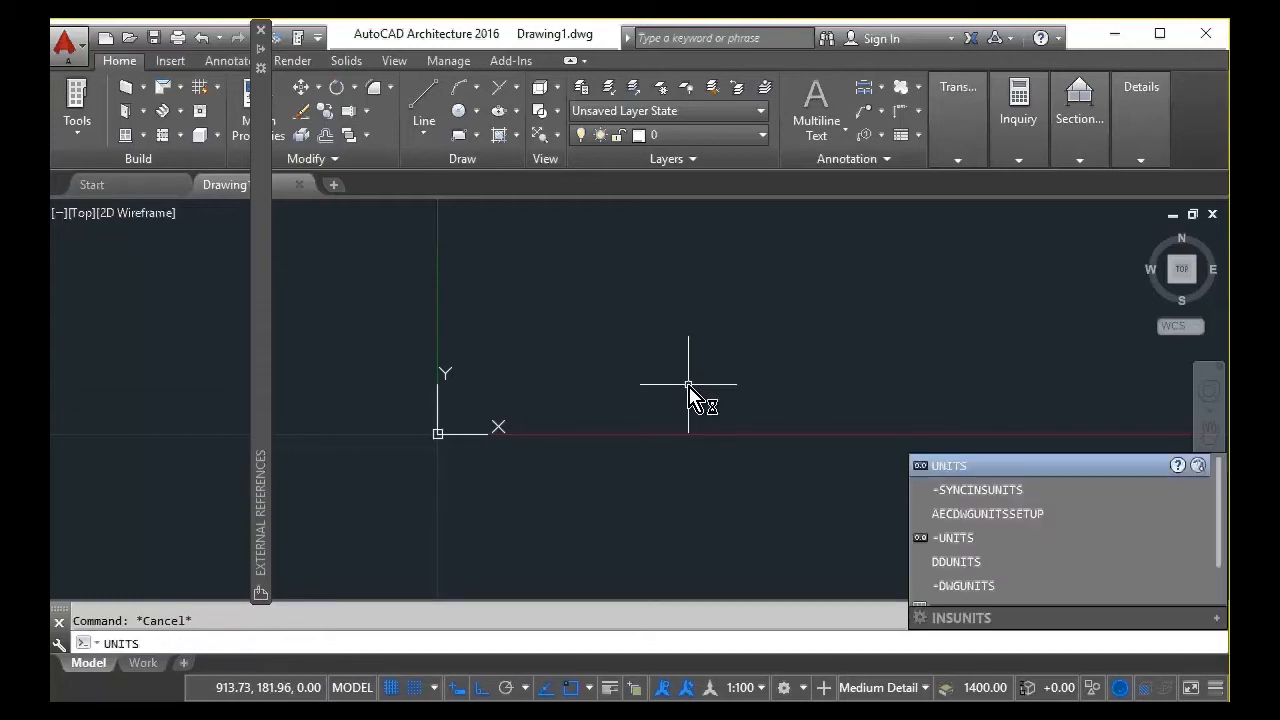
{"action": "key", "text": "Return"}
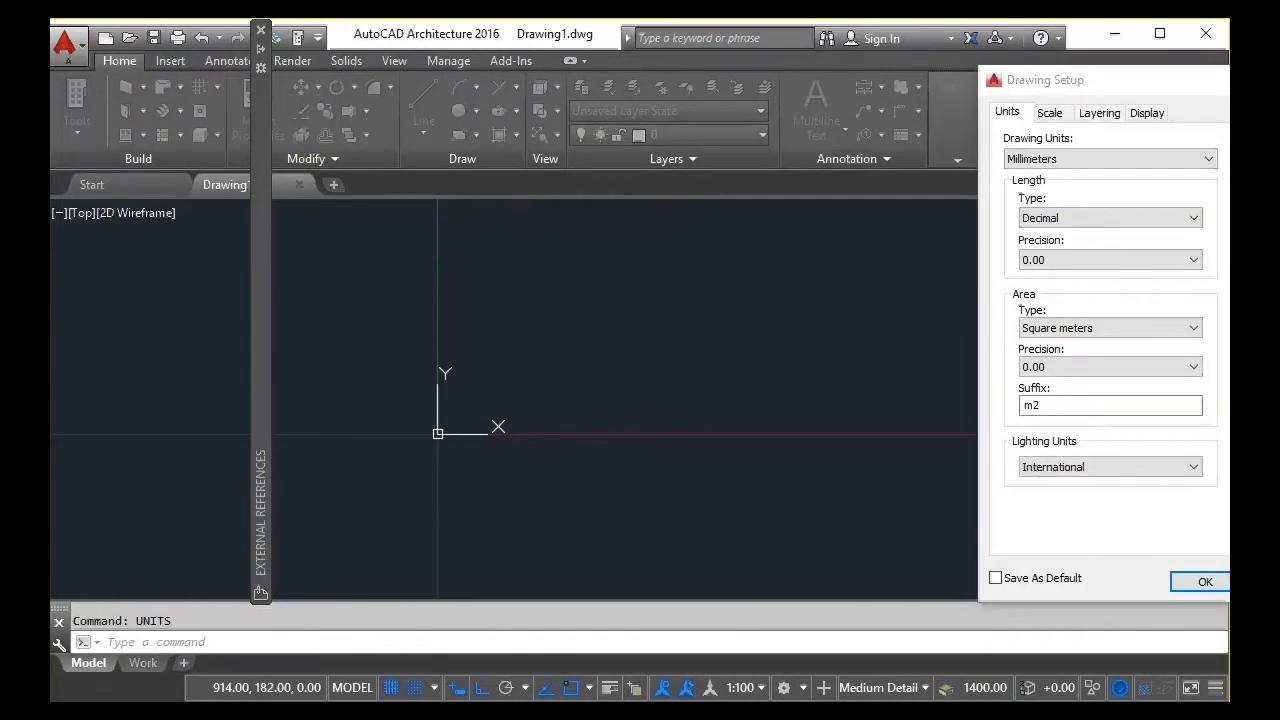
{"action": "left_click_drag", "start_coordinate": [1138, 100], "coordinate": [722, 89]}
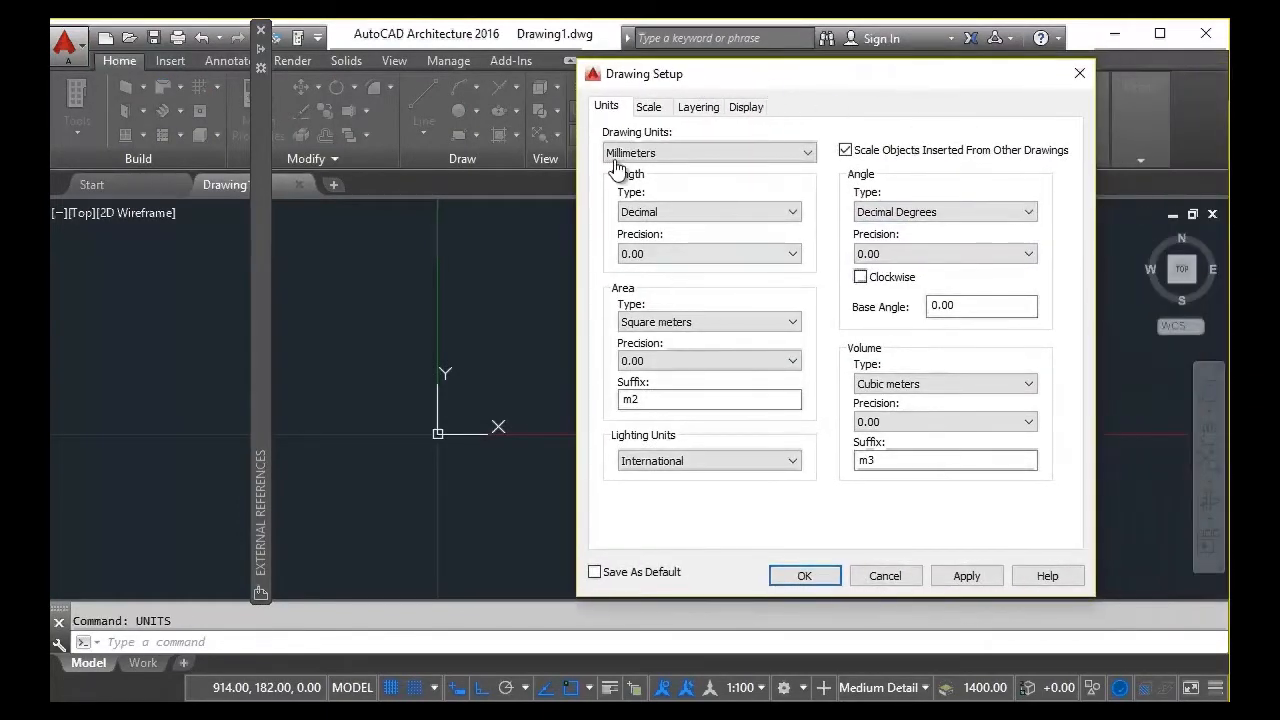
{"action": "left_click", "coordinate": [848, 583]}
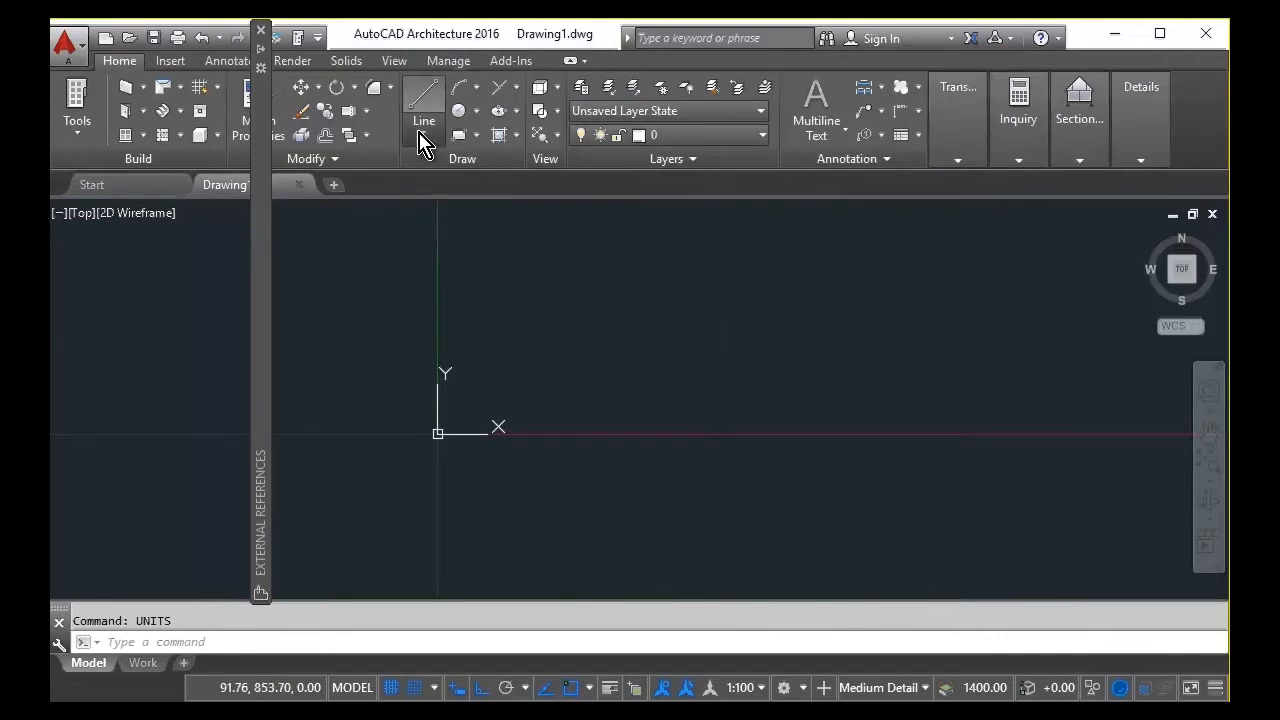
Draw a polyline above the origin with a 25 mm segment downward and a 100 mm segment to the right
{"action": "left_click", "coordinate": [423, 128]}
{"action": "left_click", "coordinate": [376, 210]}
{"action": "left_click", "coordinate": [539, 295]}
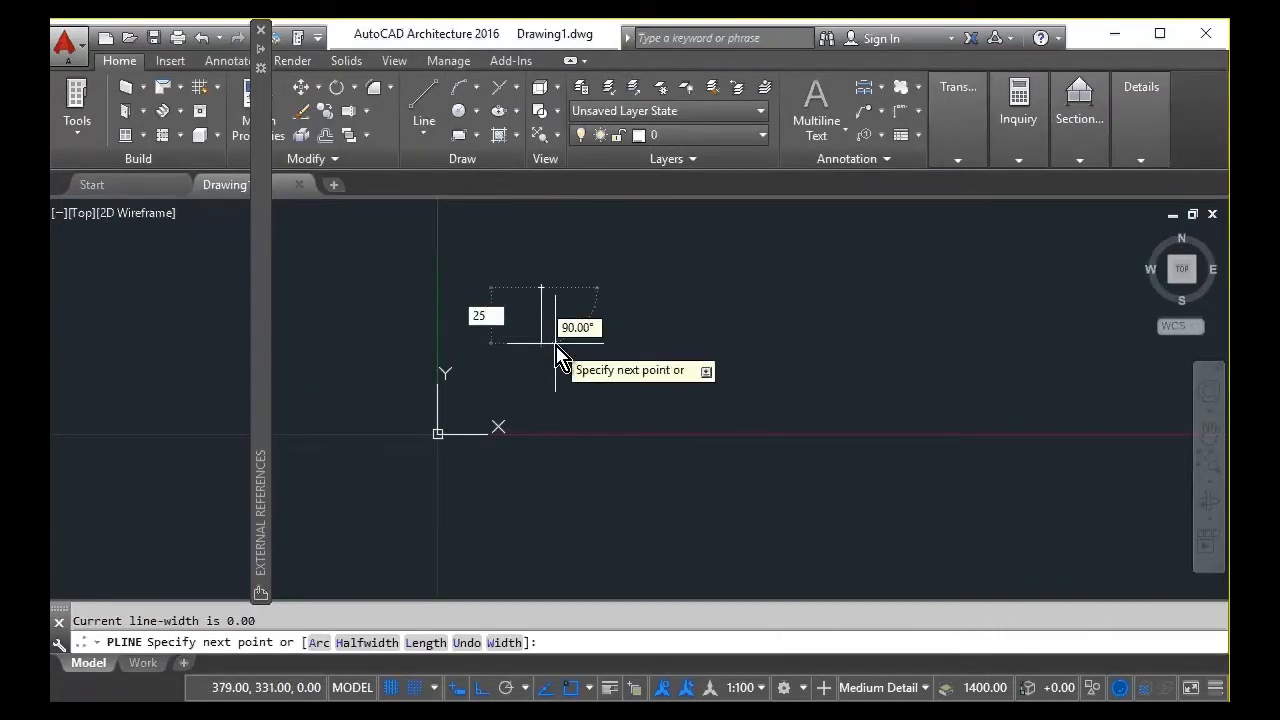
{"action": "key", "text": "Return"}
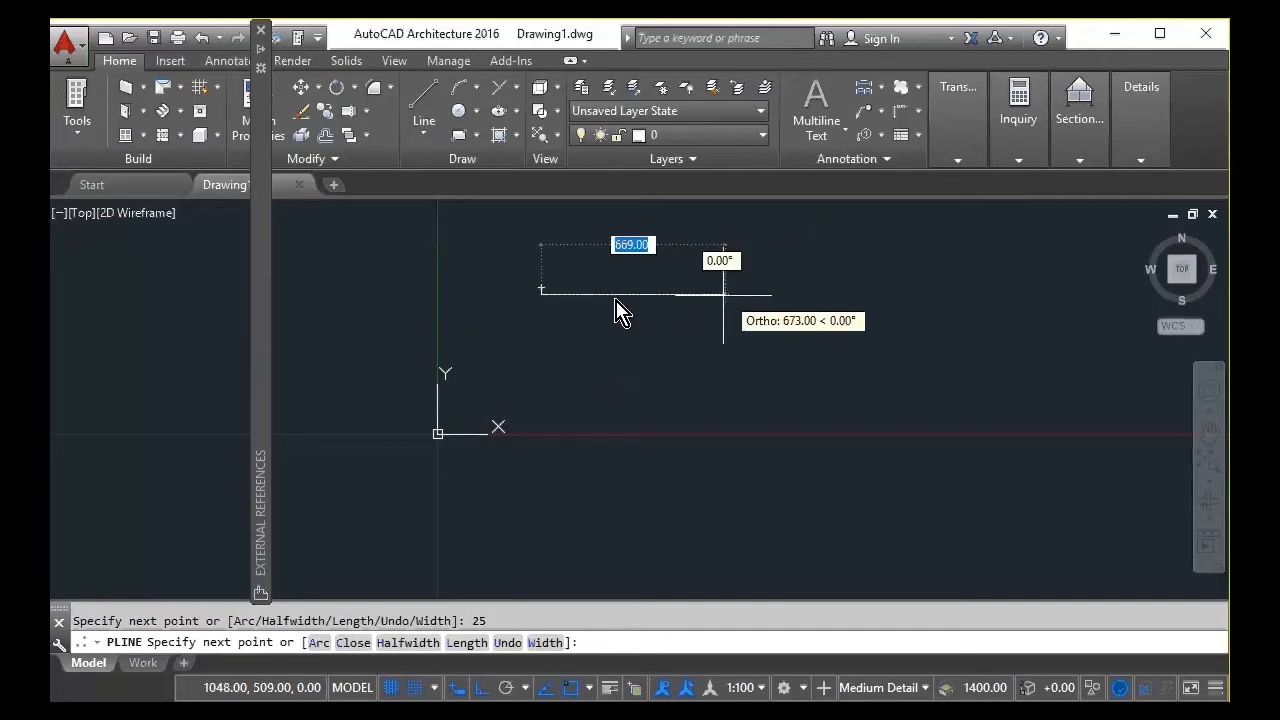
{"action": "scroll", "coordinate": [577, 293], "scroll_direction": "up", "scroll_amount": 2}
{"action": "scroll", "coordinate": [577, 303], "scroll_direction": "up", "scroll_amount": 1}
{"action": "type", "text": "1"}
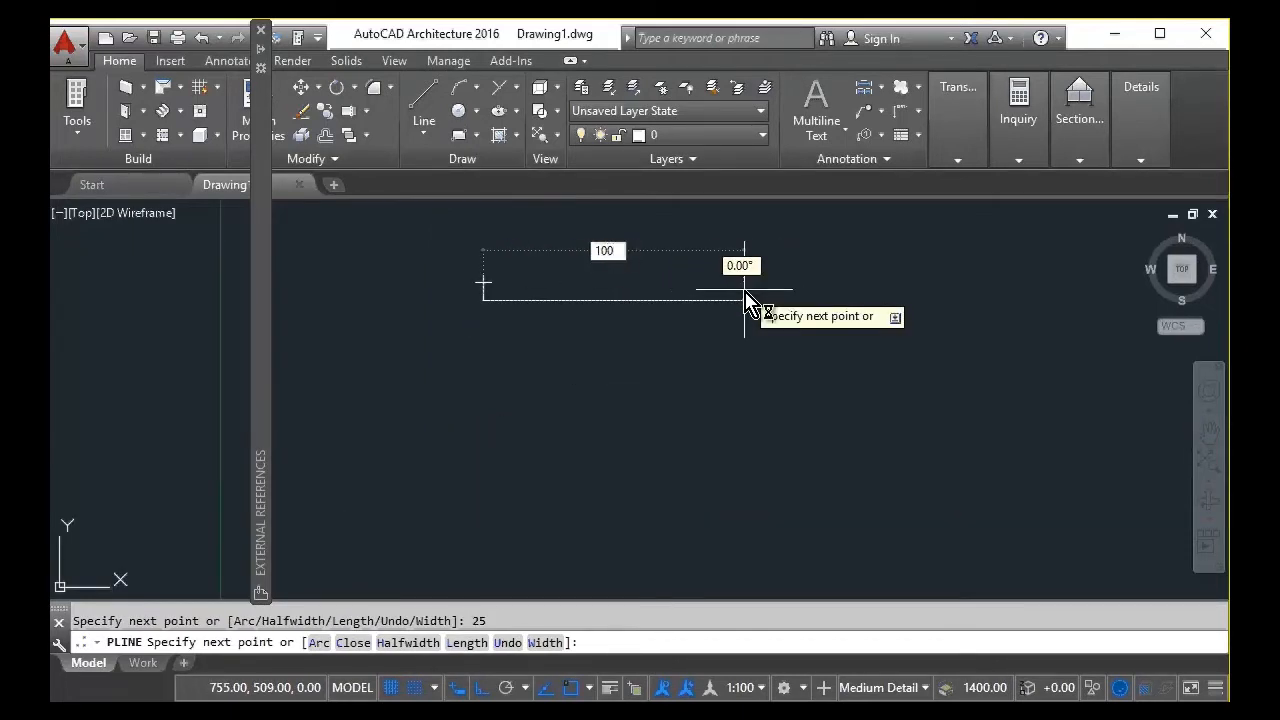
{"action": "key", "text": "Return"}
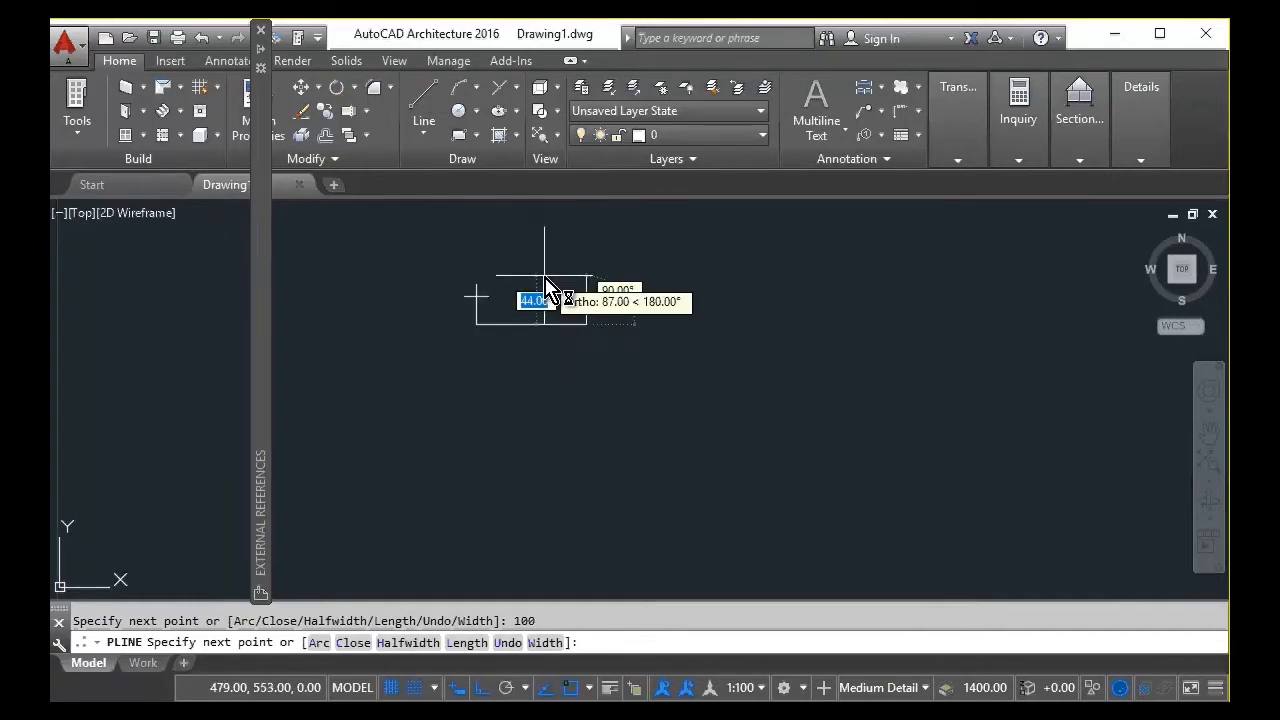
Complete the 100 by 25 mm rectangle with its right and upper sides, ending at the polyline's start point
{"action": "scroll", "coordinate": [530, 360], "scroll_direction": "up", "scroll_amount": 5}
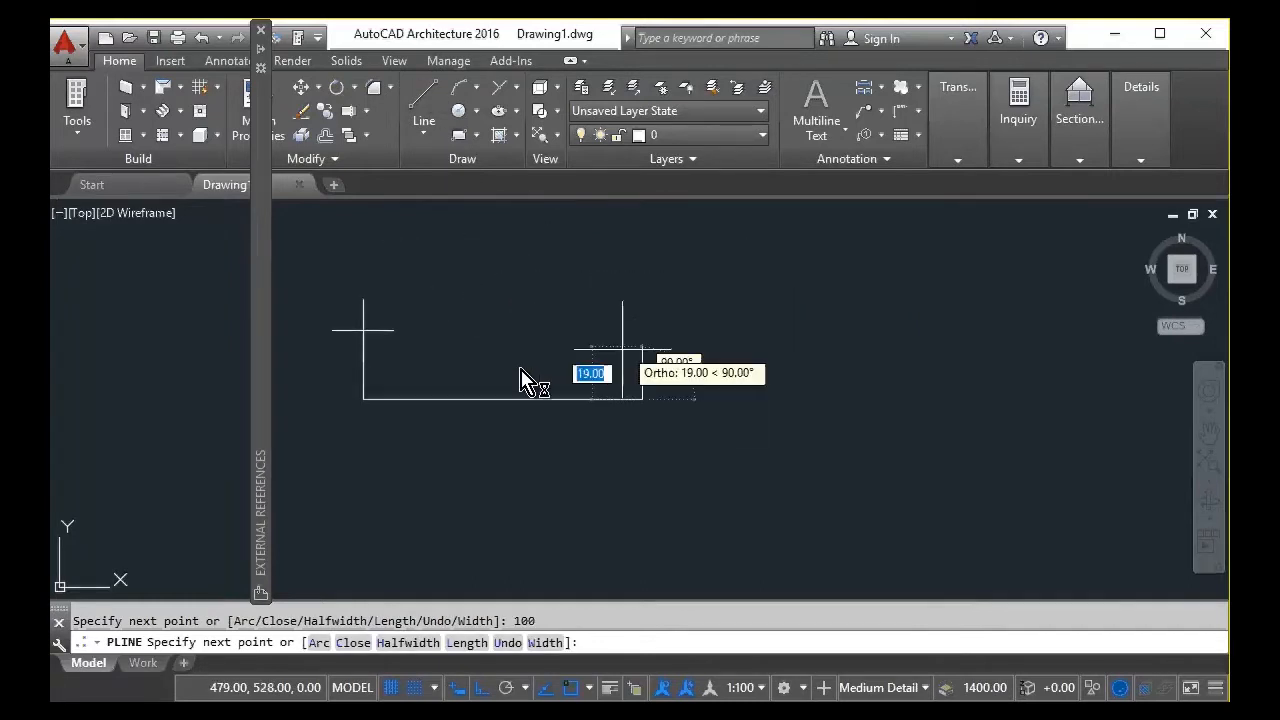
{"action": "left_click", "coordinate": [643, 333]}
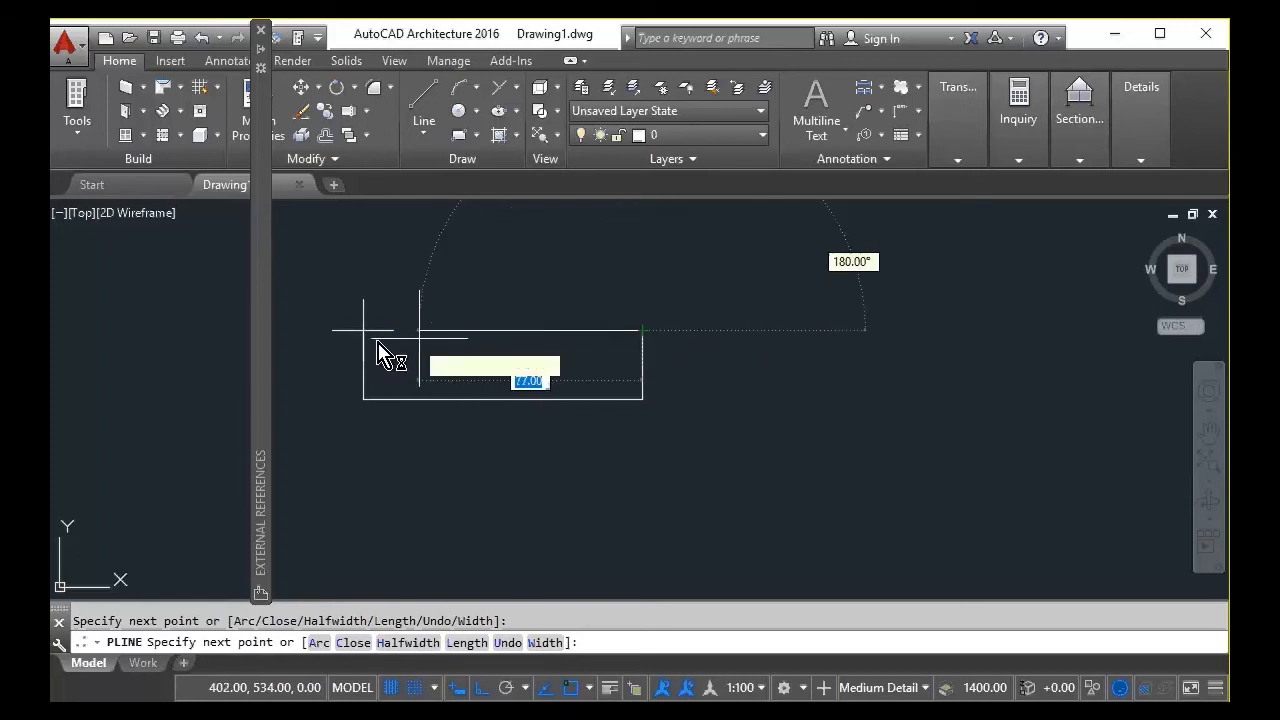
{"action": "left_click", "coordinate": [363, 331]}
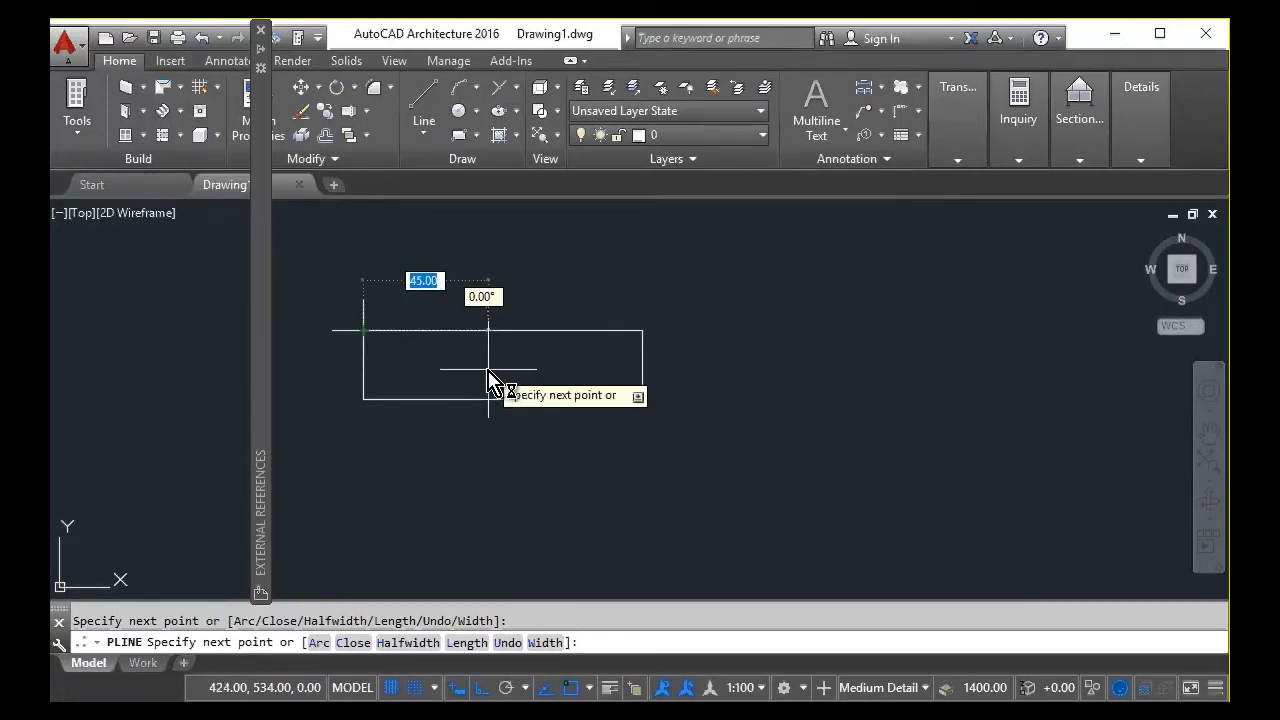
{"action": "key", "text": "Escape"}
{"action": "scroll", "coordinate": [543, 403], "scroll_direction": "down", "scroll_amount": 2}
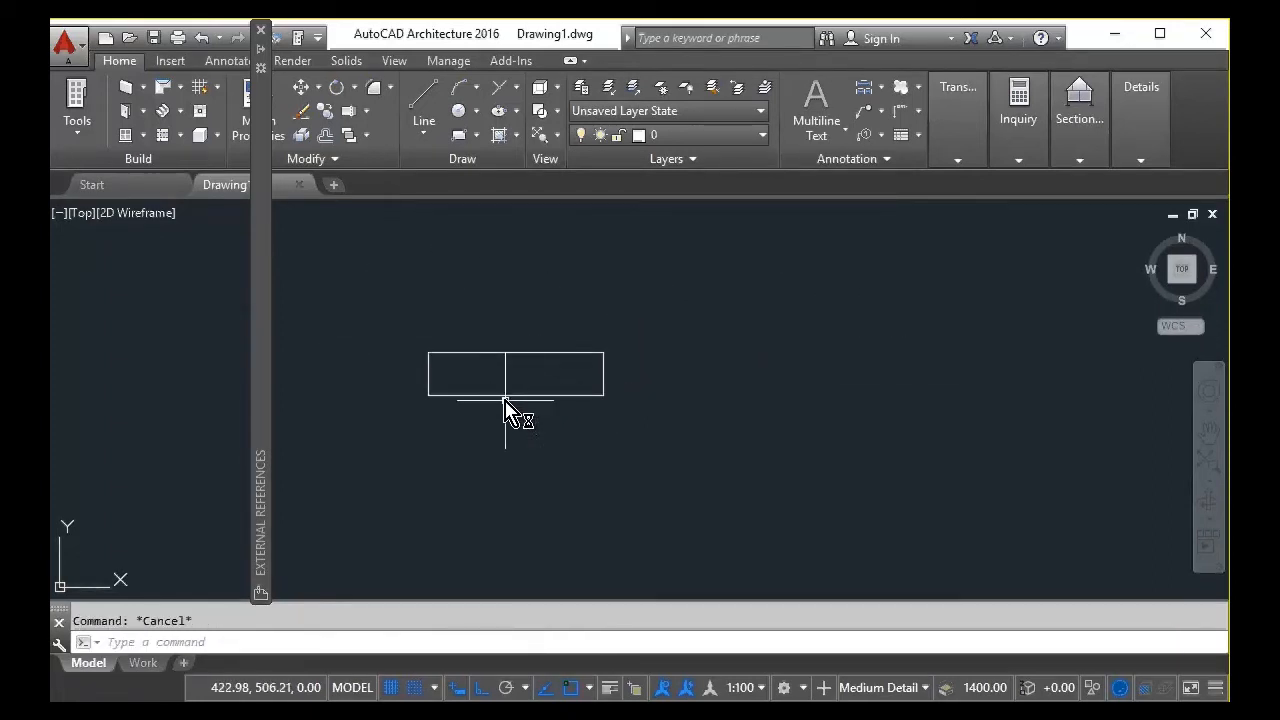
{"action": "mouse_move", "coordinate": [506, 411]}
{"action": "middle_mouse_down"}
{"action": "mouse_move", "coordinate": [620, 375]}
{"action": "mouse_move", "coordinate": [609, 450]}
{"action": "middle_mouse_up"}
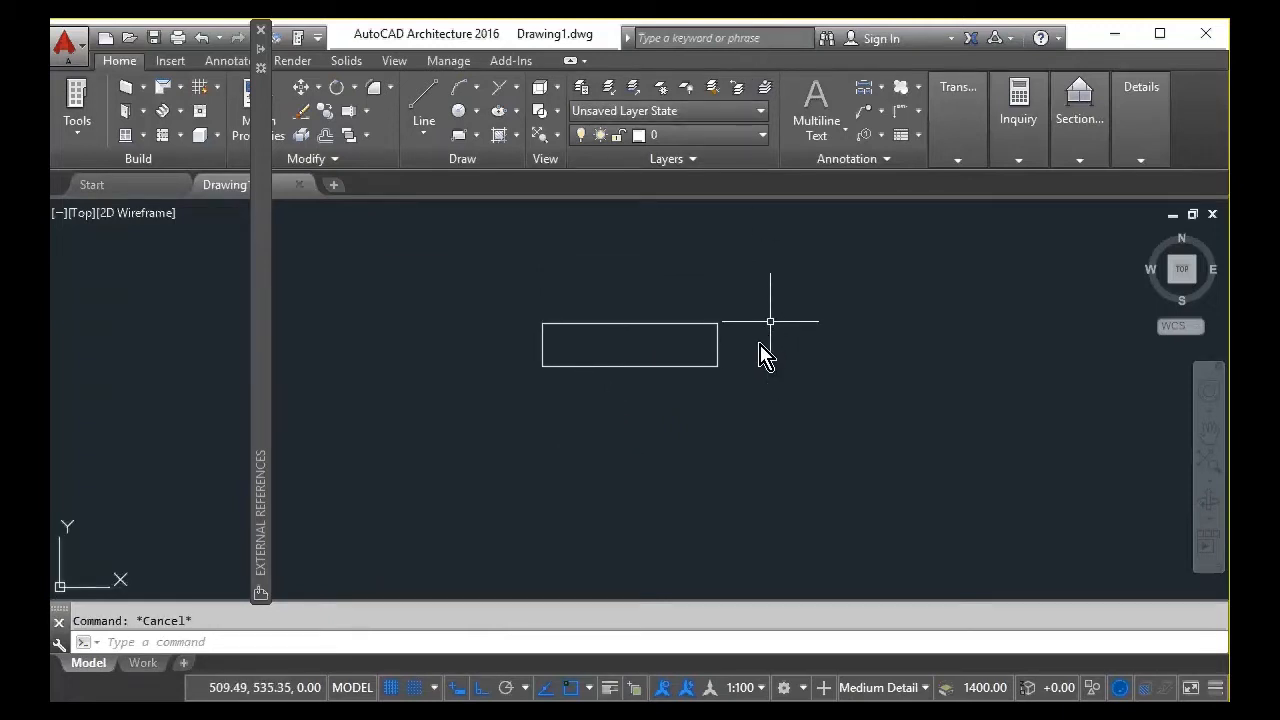
Examine the rectangular profile in the top view and from a tilted 3D angle
{"action": "scroll", "coordinate": [768, 354], "scroll_direction": "down", "scroll_amount": 6}
{"action": "scroll", "coordinate": [737, 351], "scroll_direction": "up", "scroll_amount": 3}
{"action": "scroll", "coordinate": [737, 349], "scroll_direction": "down", "scroll_amount": 2}
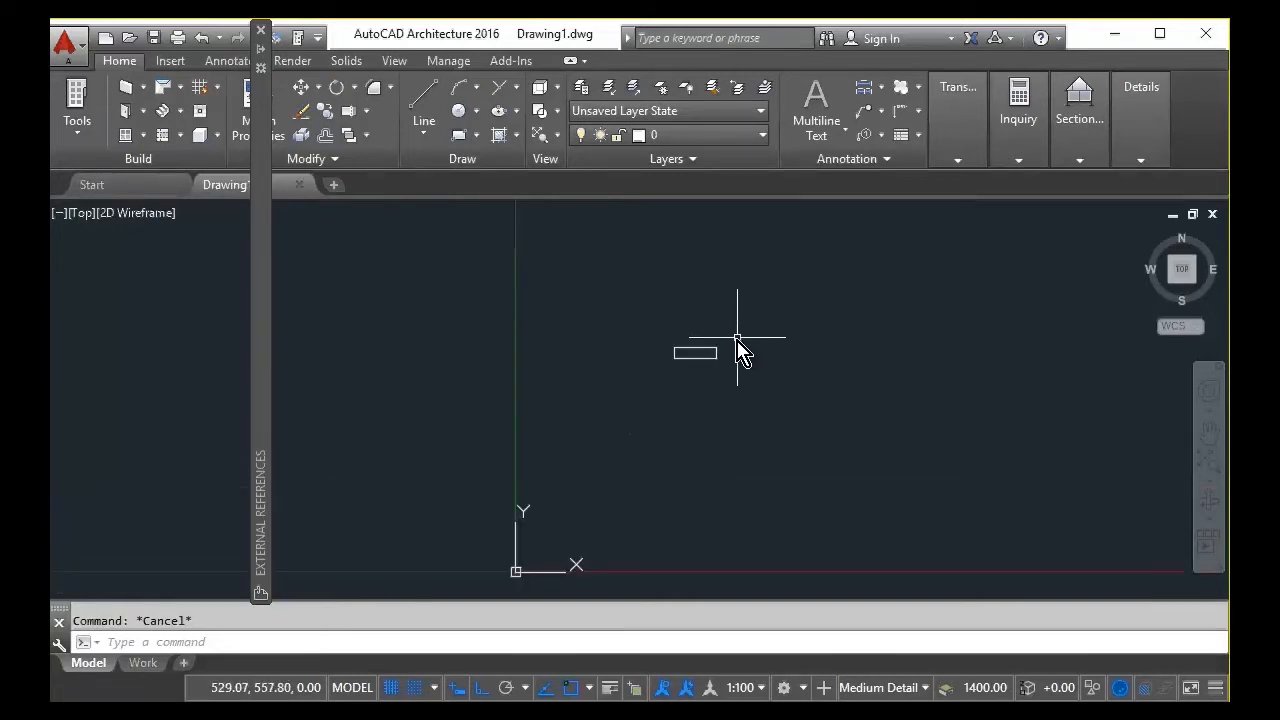
{"action": "mouse_move", "coordinate": [731, 340]}
{"action": "middle_mouse_down"}
{"action": "mouse_move", "coordinate": [648, 335]}
{"action": "mouse_move", "coordinate": [640, 308]}
{"action": "middle_mouse_up"}
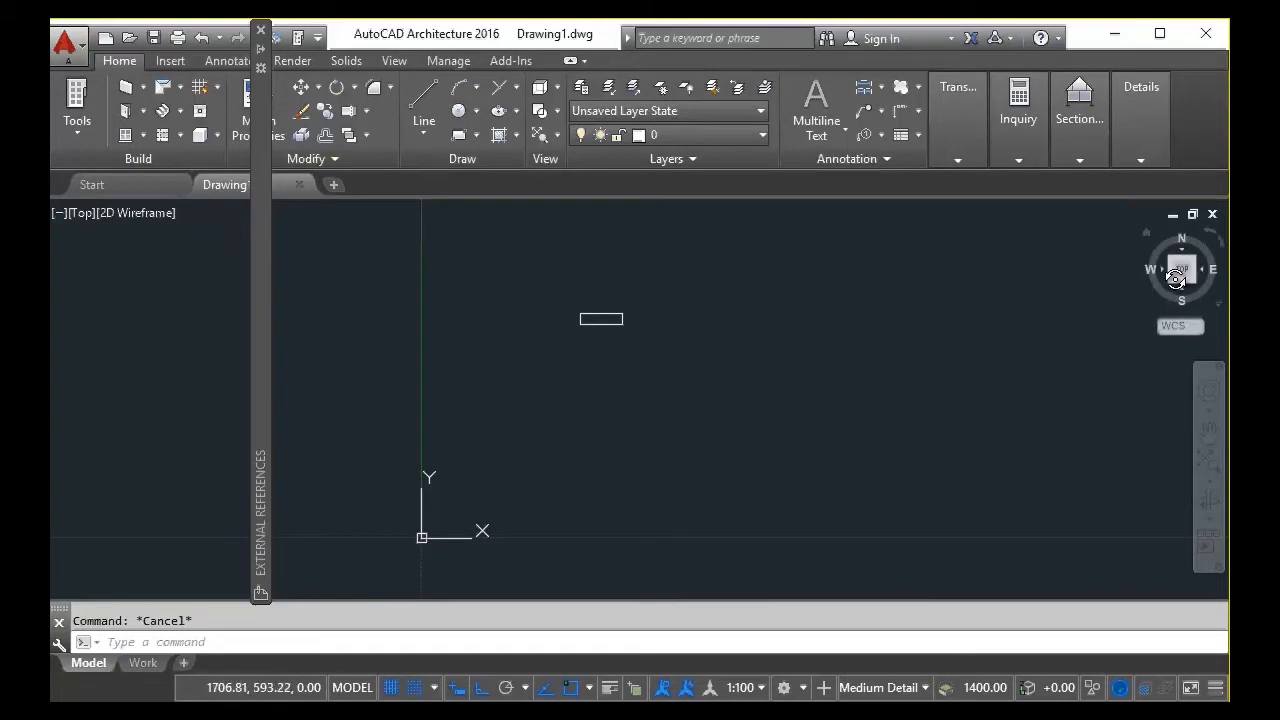
{"action": "left_click_drag", "start_coordinate": [1182, 268], "coordinate": [1157, 286]}
{"action": "scroll", "coordinate": [674, 459], "scroll_direction": "up", "scroll_amount": 2}
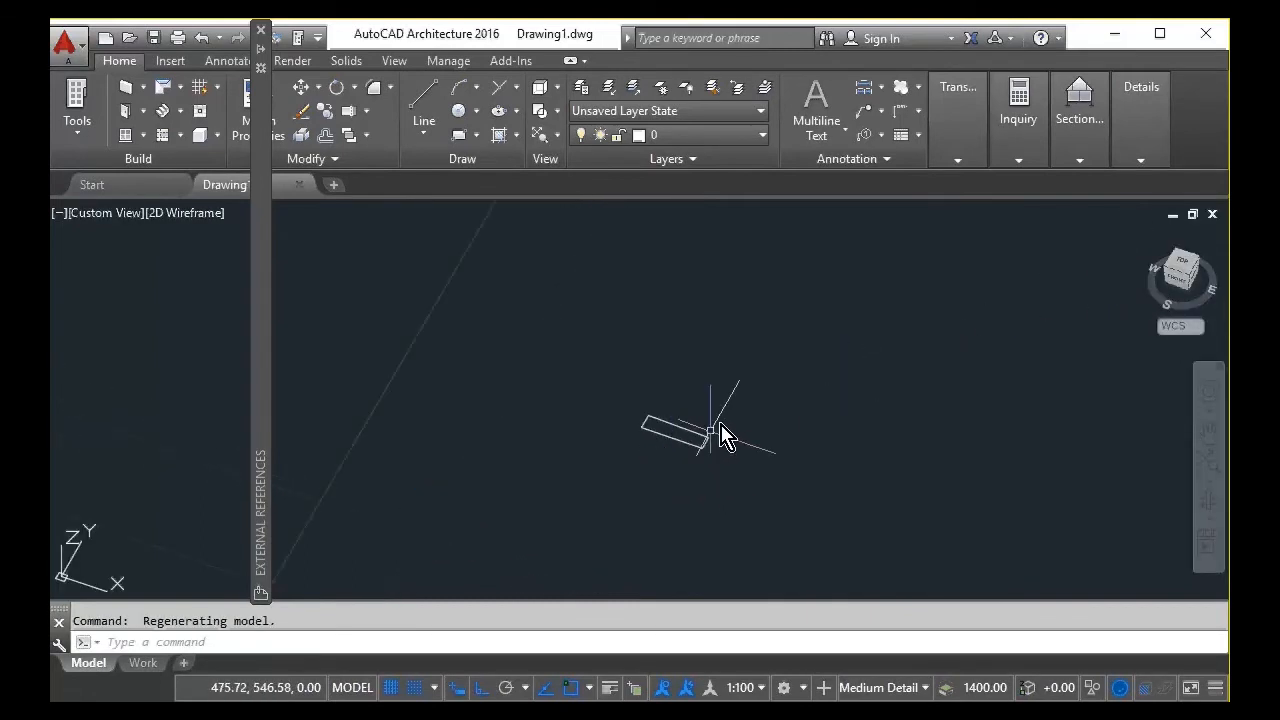
{"action": "mouse_move", "coordinate": [708, 418]}
{"action": "middle_mouse_down"}
{"action": "mouse_move", "coordinate": [658, 370]}
{"action": "mouse_move", "coordinate": [686, 409]}
{"action": "mouse_move", "coordinate": [634, 366]}
{"action": "mouse_move", "coordinate": [608, 362]}
{"action": "mouse_move", "coordinate": [597, 378]}
{"action": "middle_mouse_up"}
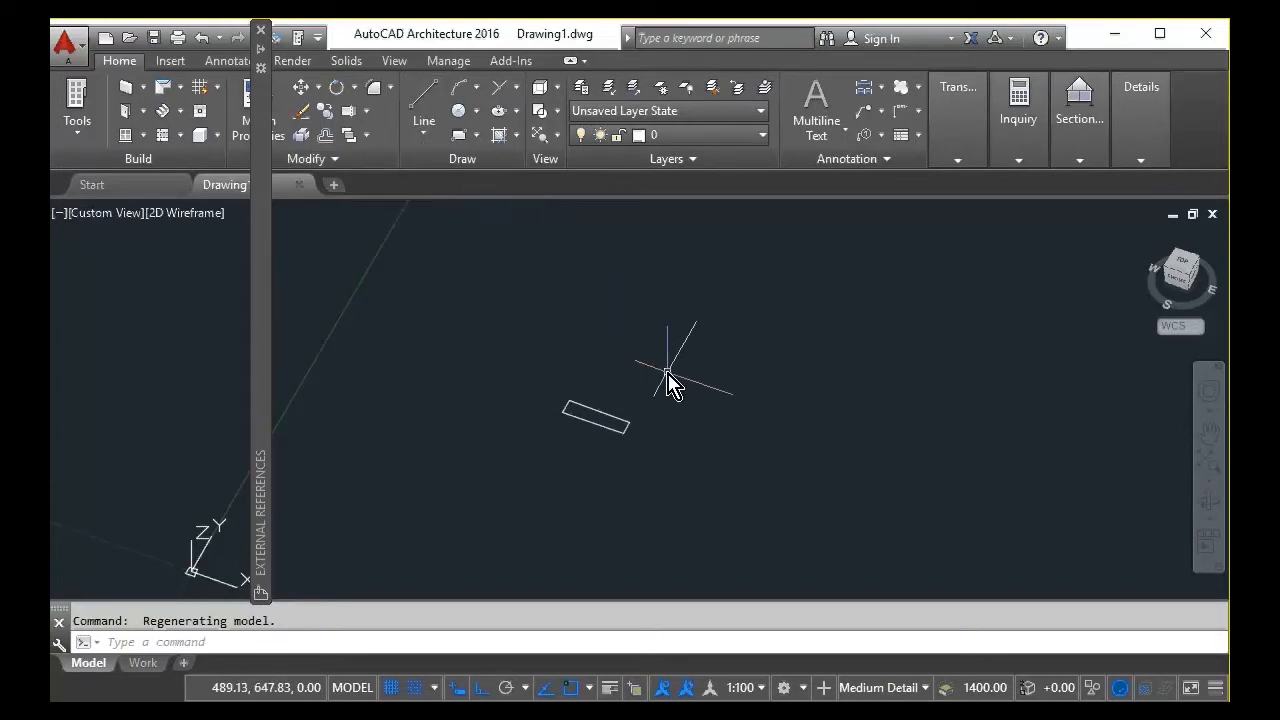
{"action": "middle_click_drag", "start_coordinate": [668, 372], "coordinate": [660, 371]}
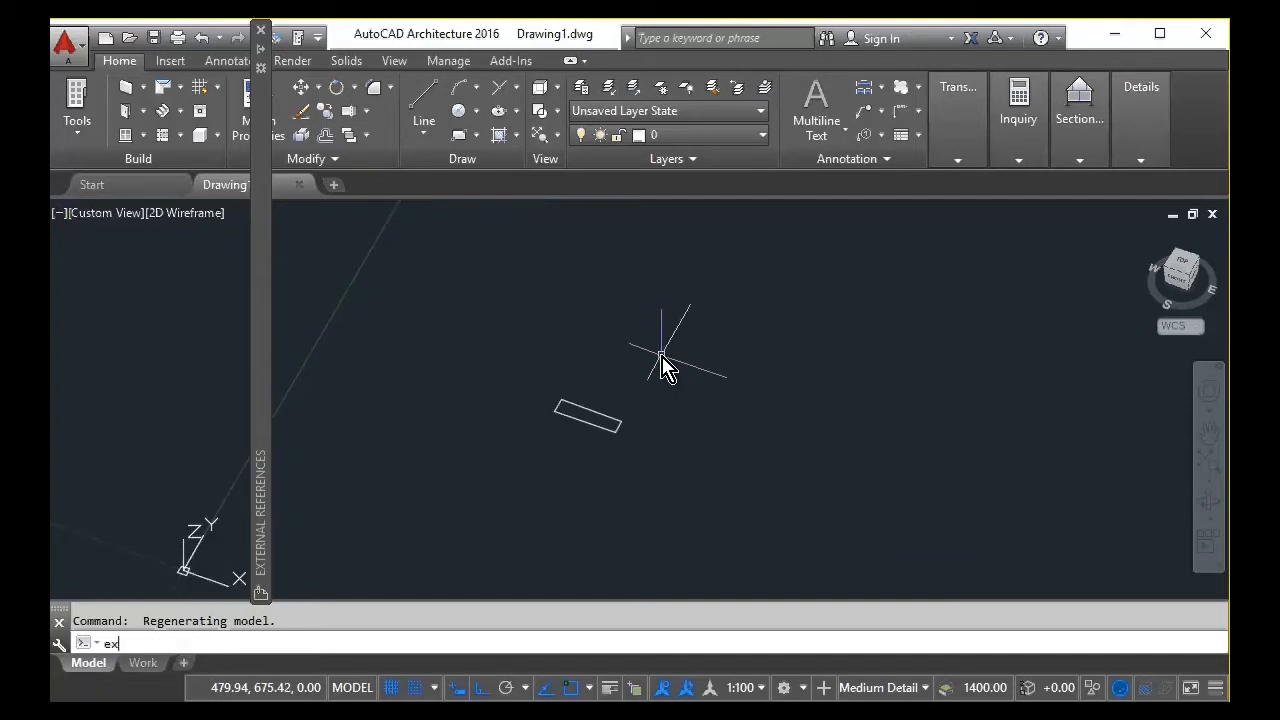
Extrude the rectangular profile upward to a height of 6000 mm
{"action": "type", "text": "rude"}
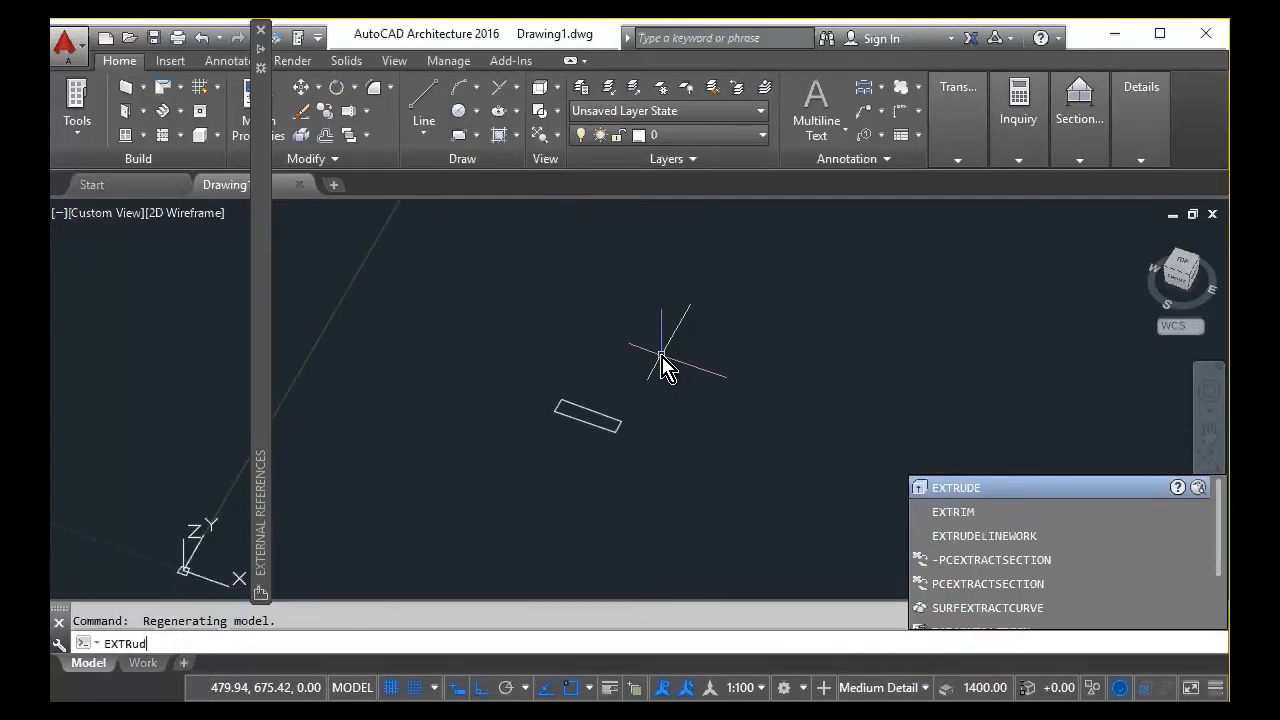
{"action": "key", "text": "Return"}
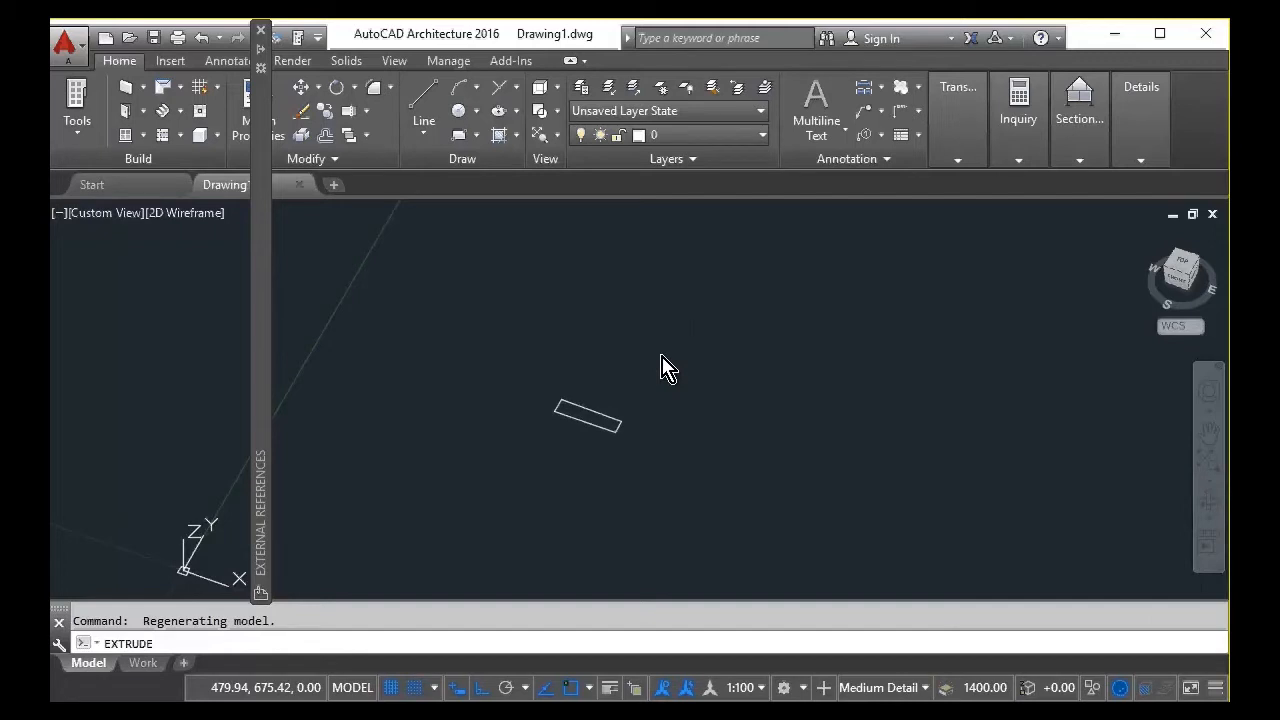
{"action": "left_click", "coordinate": [662, 440]}
{"action": "left_click", "coordinate": [522, 375]}
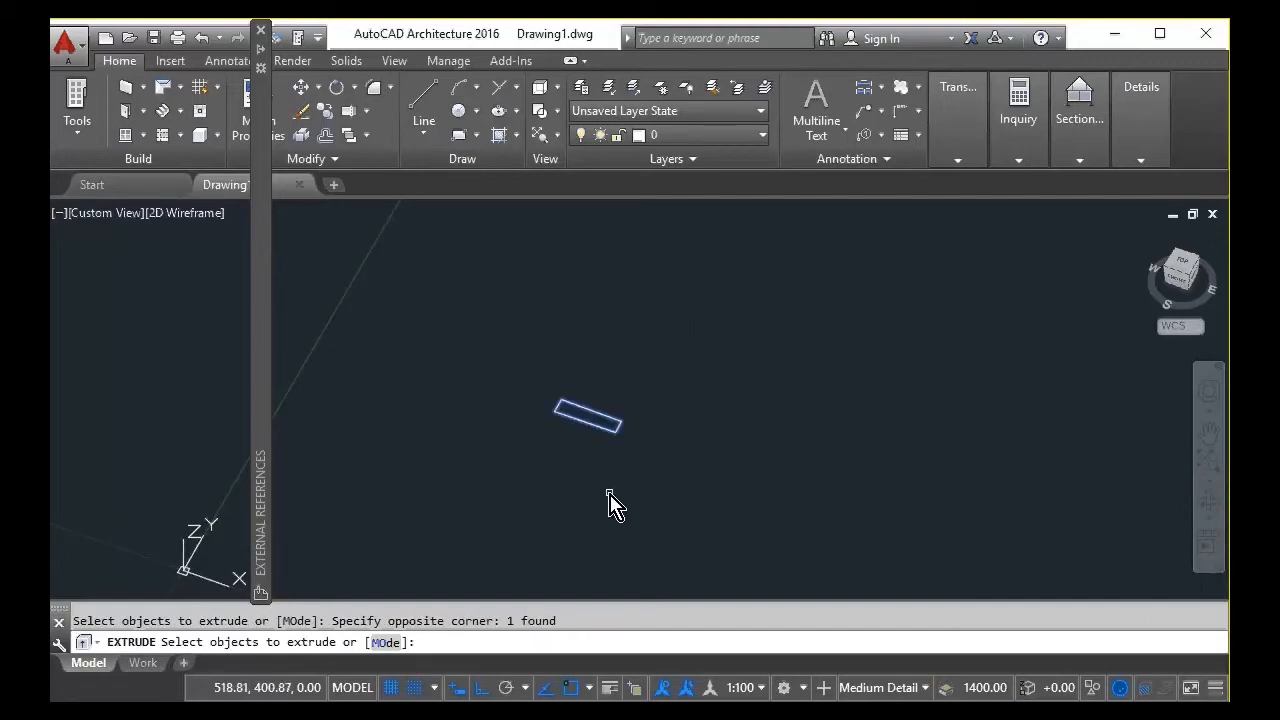
{"action": "key", "text": "Return"}
{"action": "key", "text": "Return"}
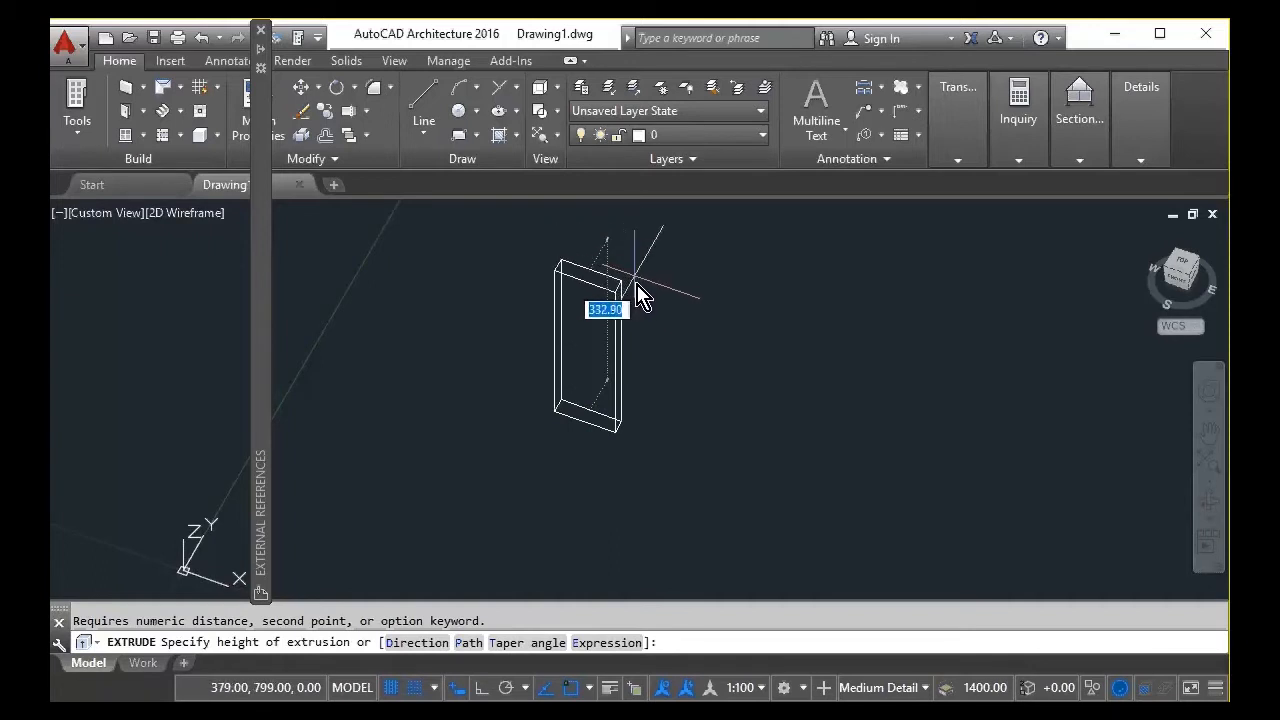
{"action": "middle_click_drag", "start_coordinate": [643, 294], "coordinate": [629, 406]}
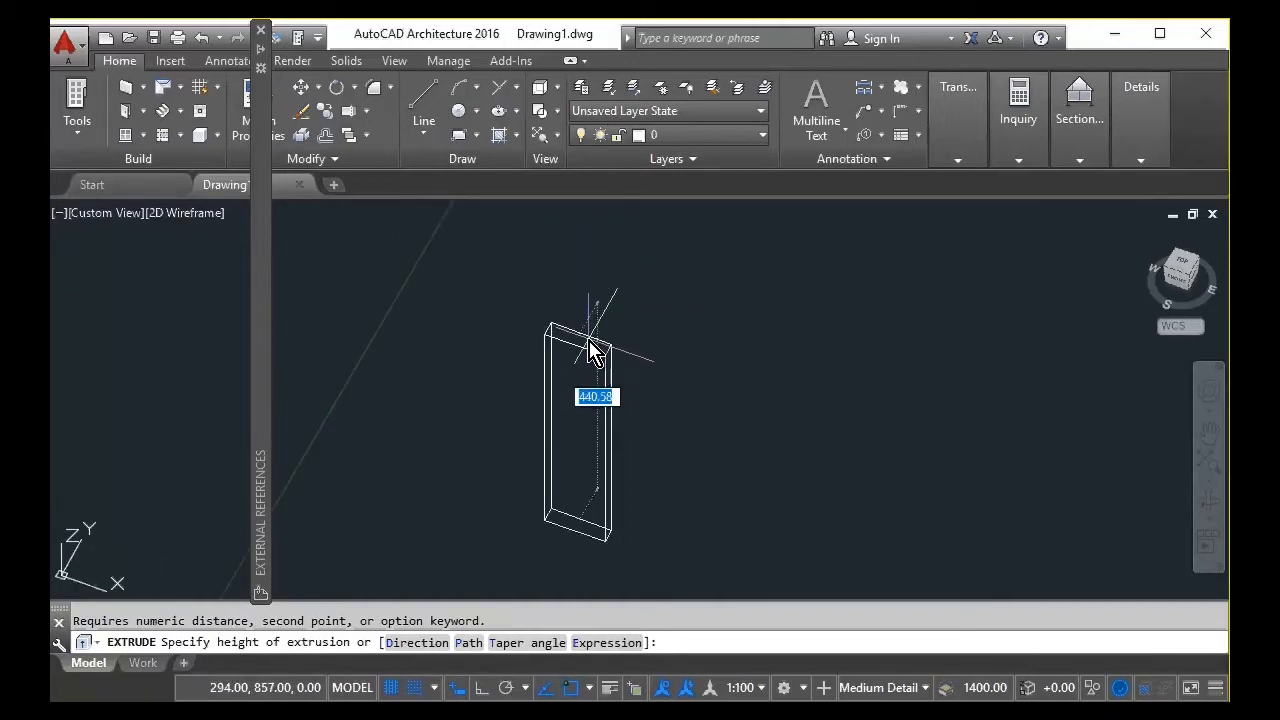
{"action": "type", "text": "6000"}
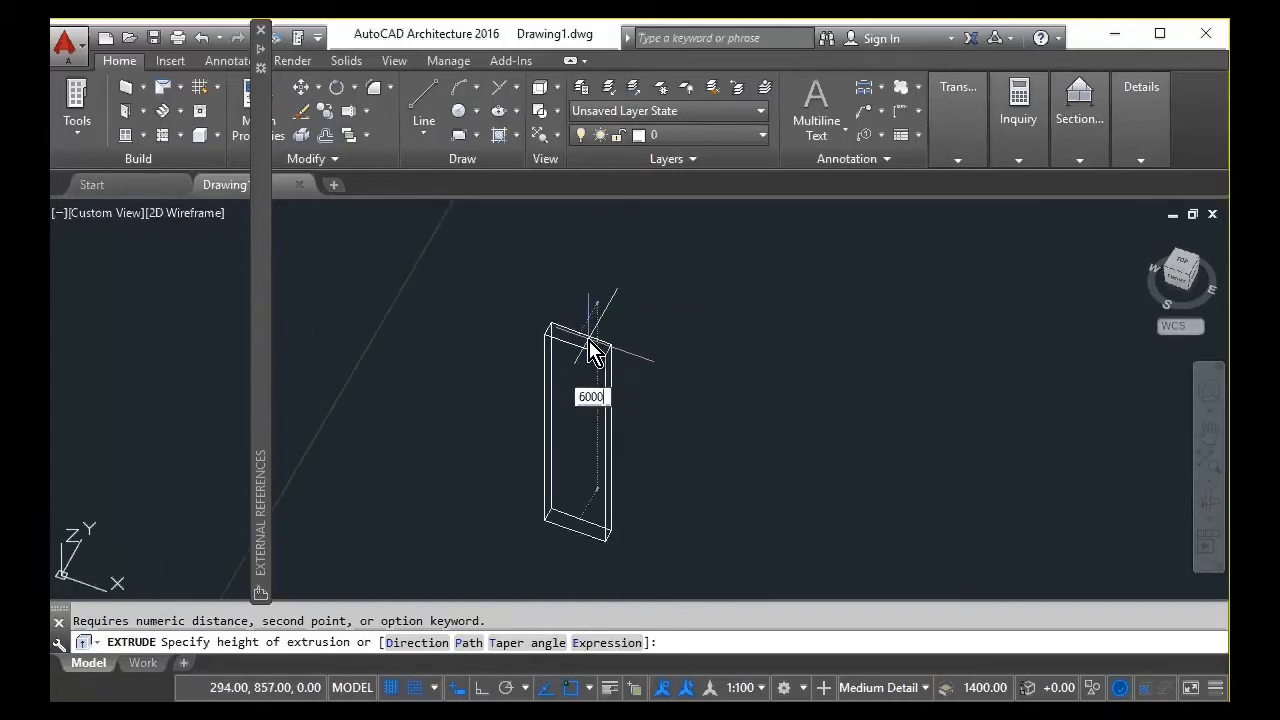
{"action": "key", "text": "Return"}
Examine the full height of the extruded board and its position near the origin from different 3D angles
{"action": "scroll", "coordinate": [606, 360], "scroll_direction": "down", "scroll_amount": 7}
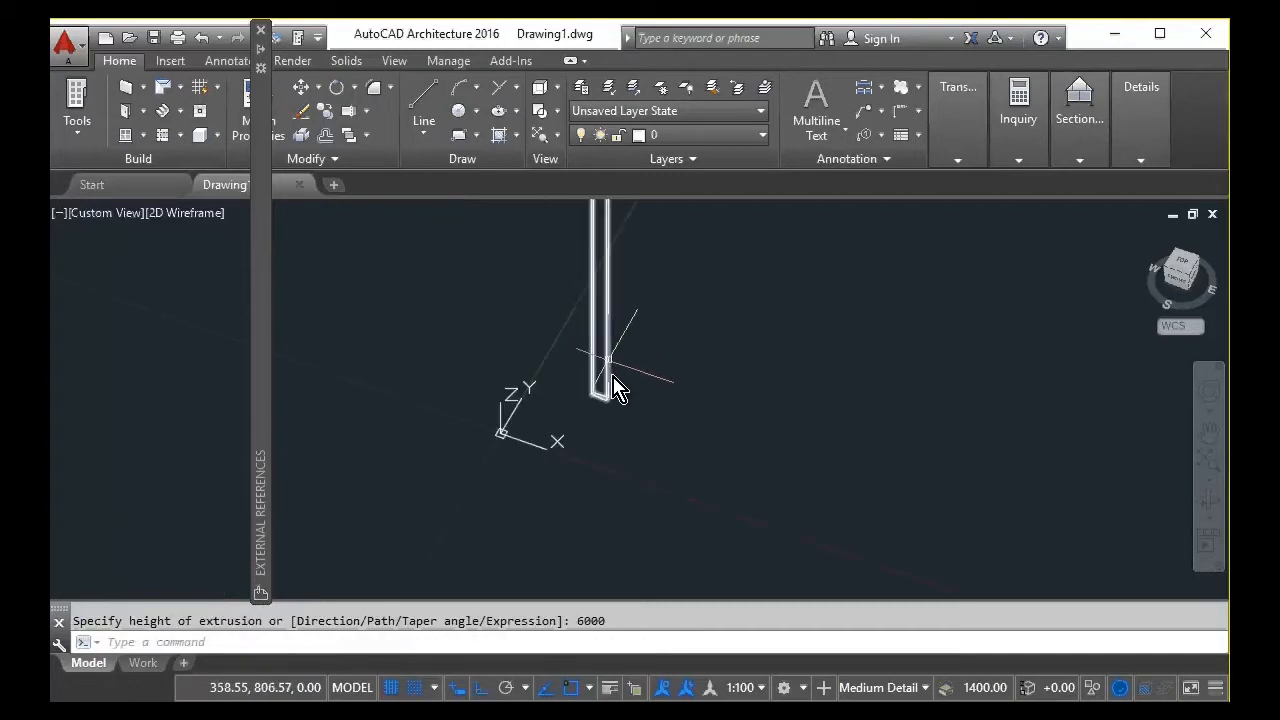
{"action": "middle_click_drag", "start_coordinate": [642, 319], "coordinate": [589, 463]}
{"action": "scroll", "coordinate": [591, 457], "scroll_direction": "down", "scroll_amount": 2}
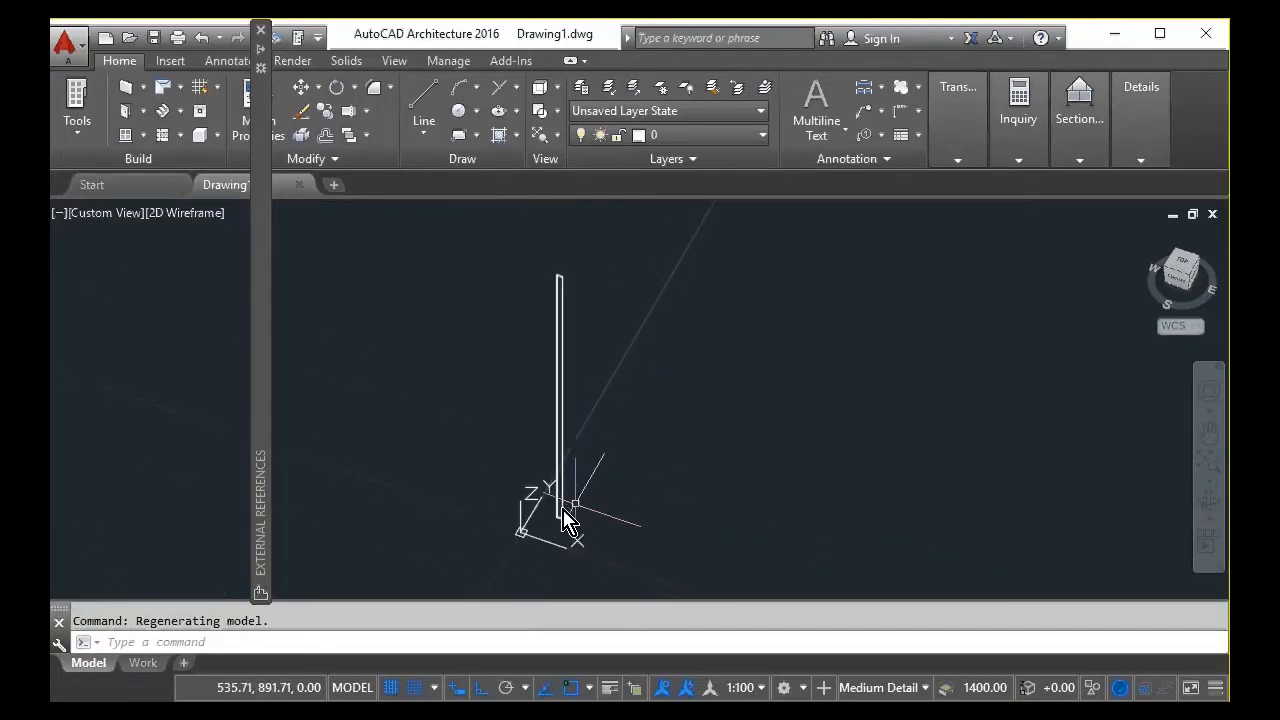
{"action": "mouse_move", "coordinate": [569, 520]}
{"action": "middle_mouse_down"}
{"action": "mouse_move", "coordinate": [537, 537]}
{"action": "mouse_move", "coordinate": [545, 548]}
{"action": "mouse_move", "coordinate": [560, 513]}
{"action": "middle_mouse_up"}
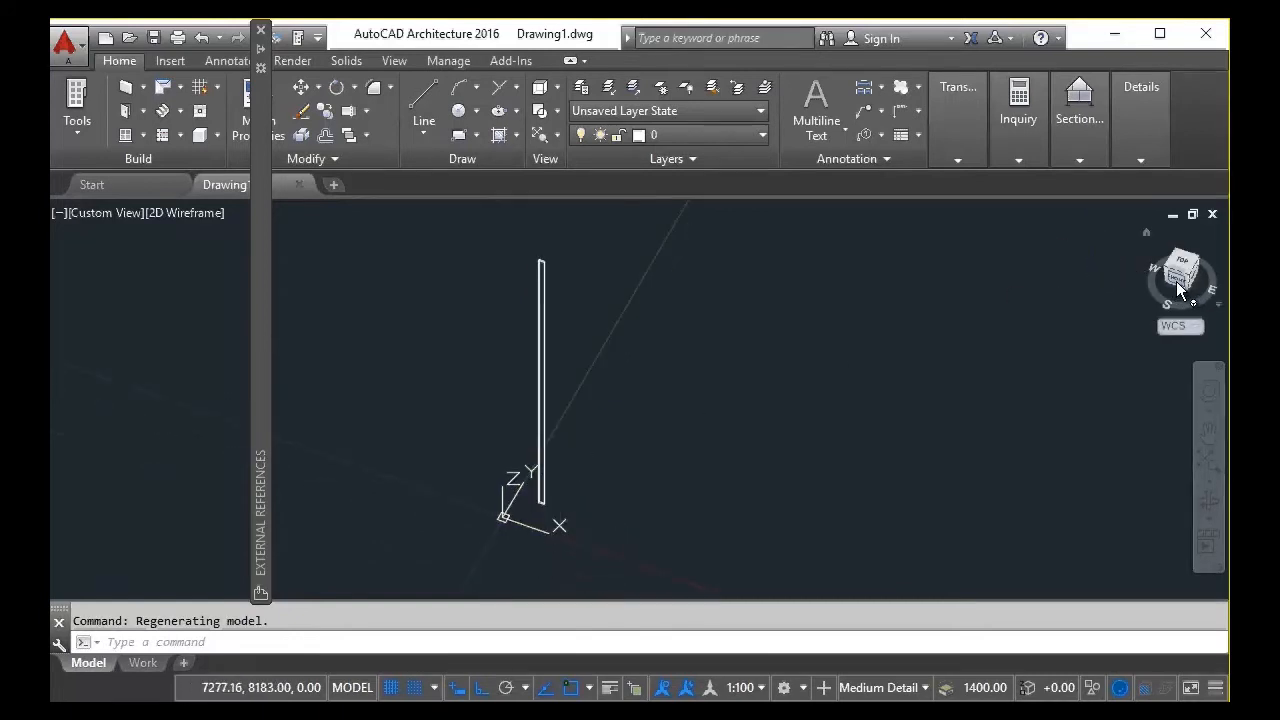
{"action": "left_click_drag", "start_coordinate": [1175, 278], "coordinate": [1110, 265]}
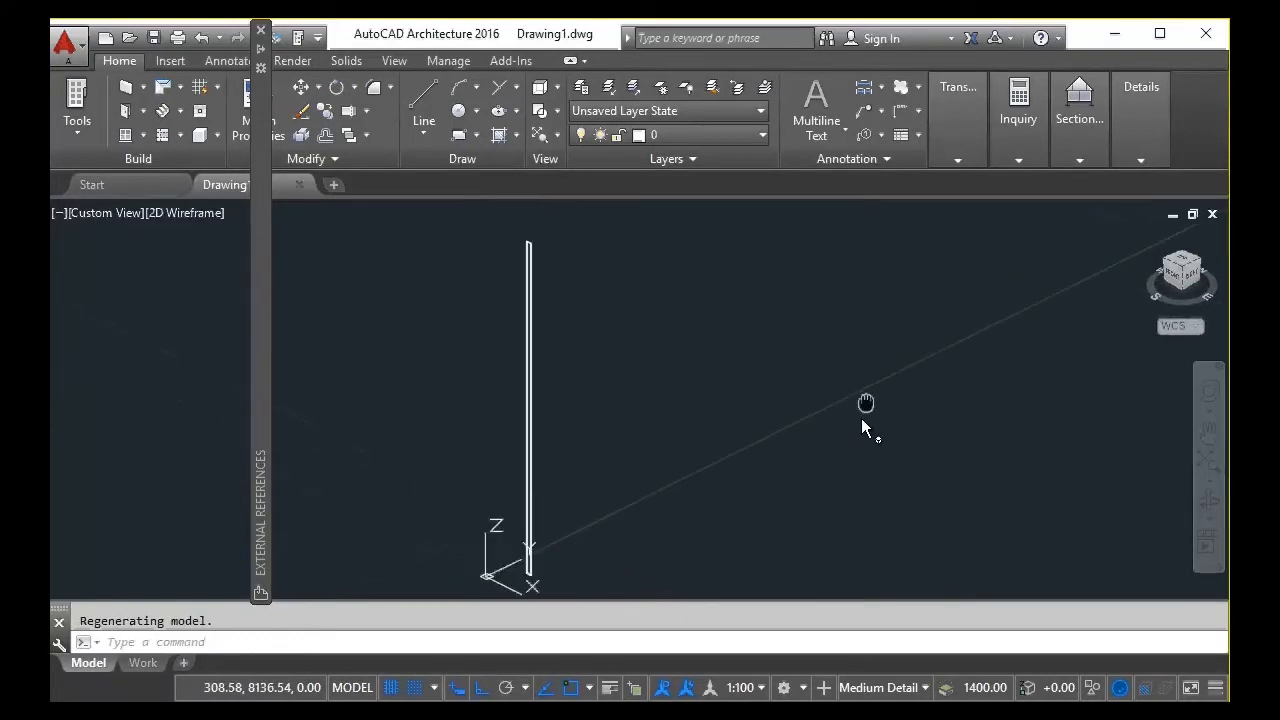
{"action": "middle_click_drag", "start_coordinate": [526, 560], "coordinate": [524, 520]}
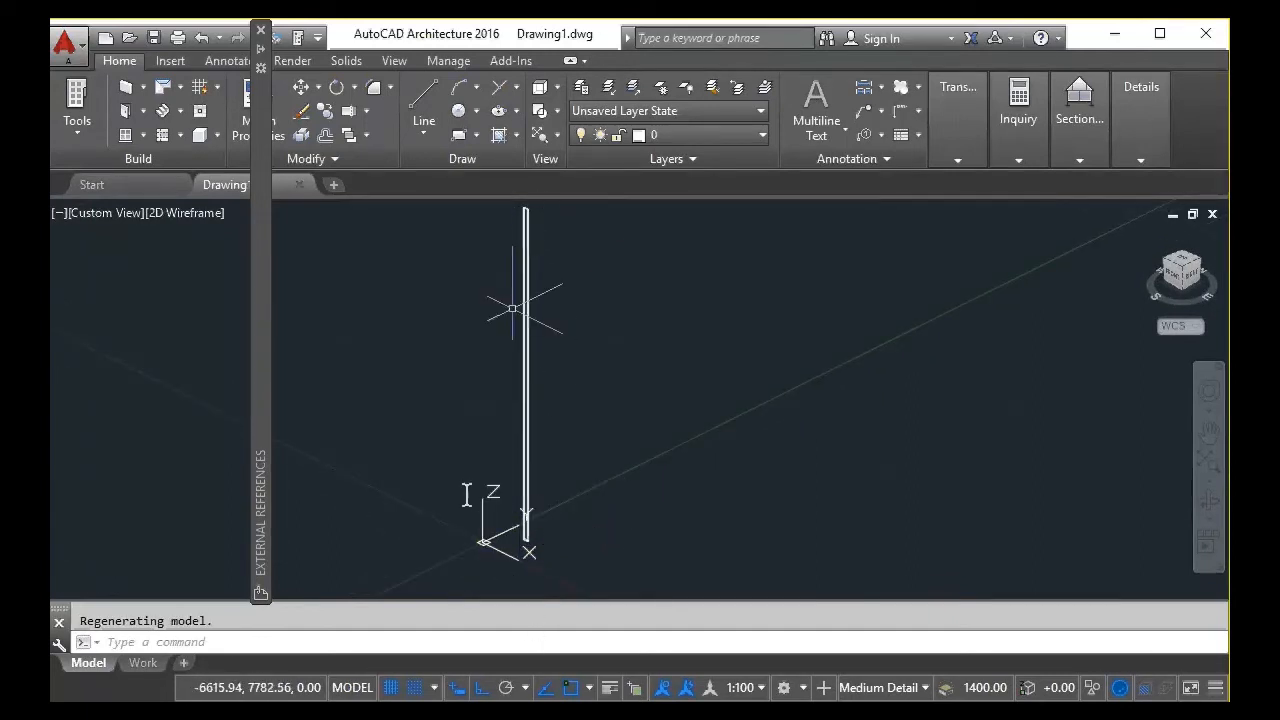
{"action": "scroll", "coordinate": [563, 509], "scroll_direction": "down", "scroll_amount": 2}
{"action": "scroll", "coordinate": [586, 449], "scroll_direction": "down", "scroll_amount": 2}
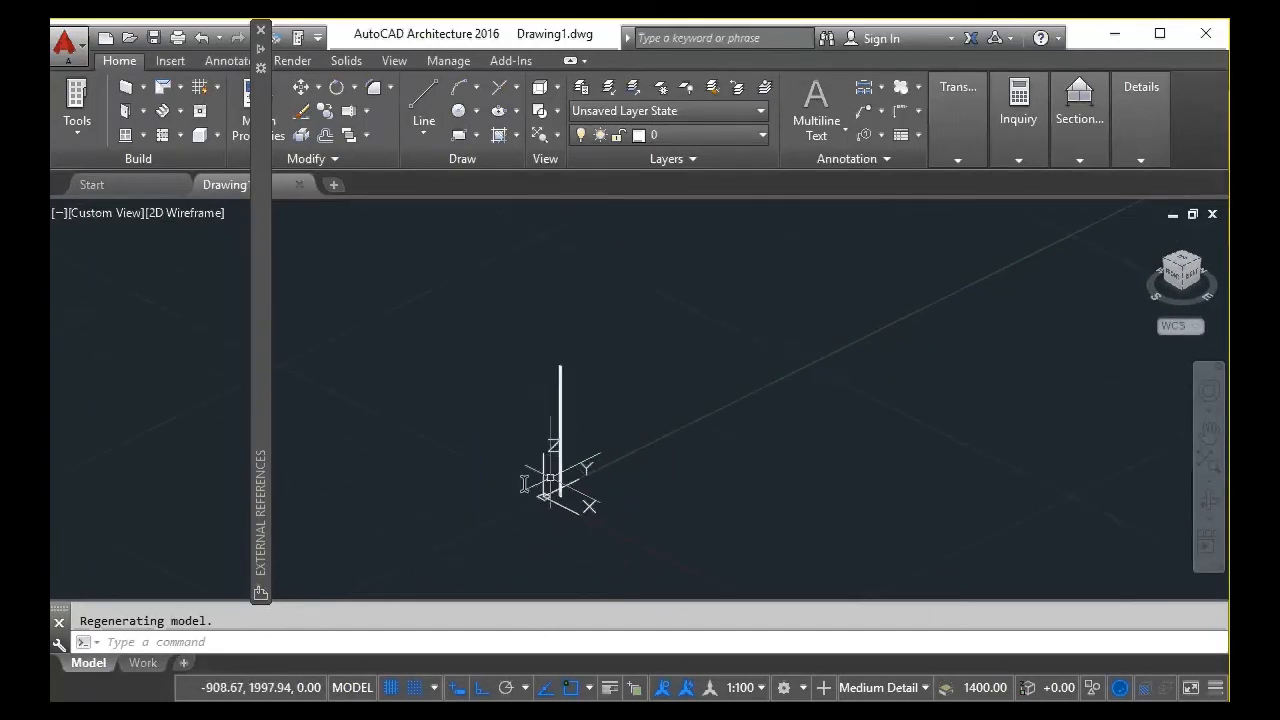
{"action": "scroll", "coordinate": [500, 497], "scroll_direction": "up", "scroll_amount": 2}
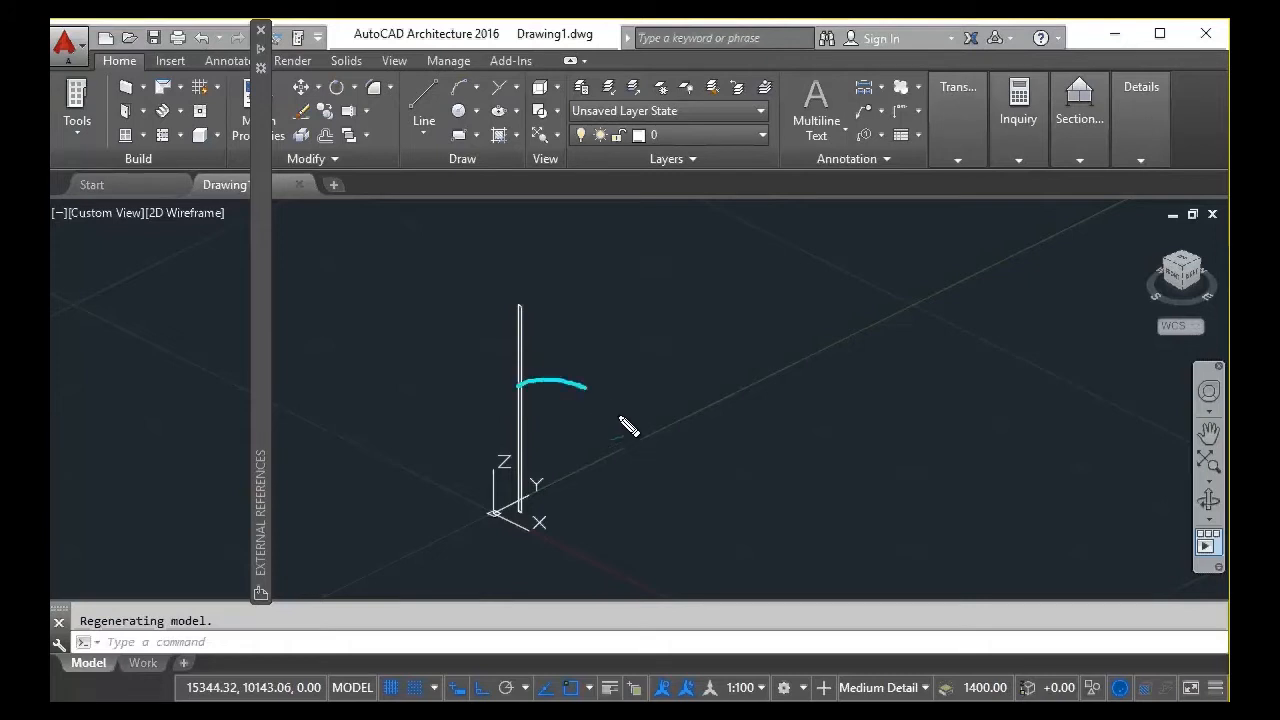
{"action": "left_click_drag", "start_coordinate": [620, 435], "coordinate": [644, 427]}
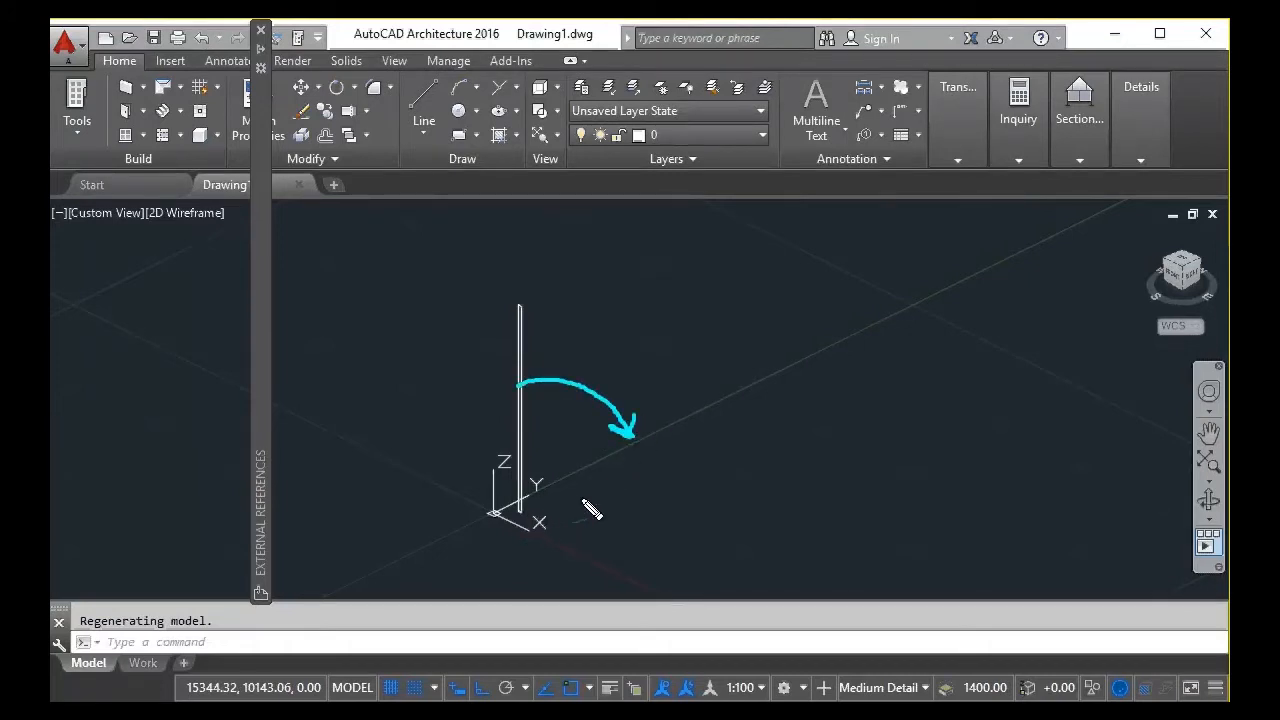
{"action": "left_click_drag", "start_coordinate": [520, 512], "coordinate": [695, 461]}
{"action": "mouse_move", "coordinate": [736, 418]}
{"action": "left_mouse_down"}
{"action": "mouse_move", "coordinate": [575, 490]}
{"action": "mouse_move", "coordinate": [746, 428]}
{"action": "mouse_move", "coordinate": [570, 520]}
{"action": "left_mouse_up"}
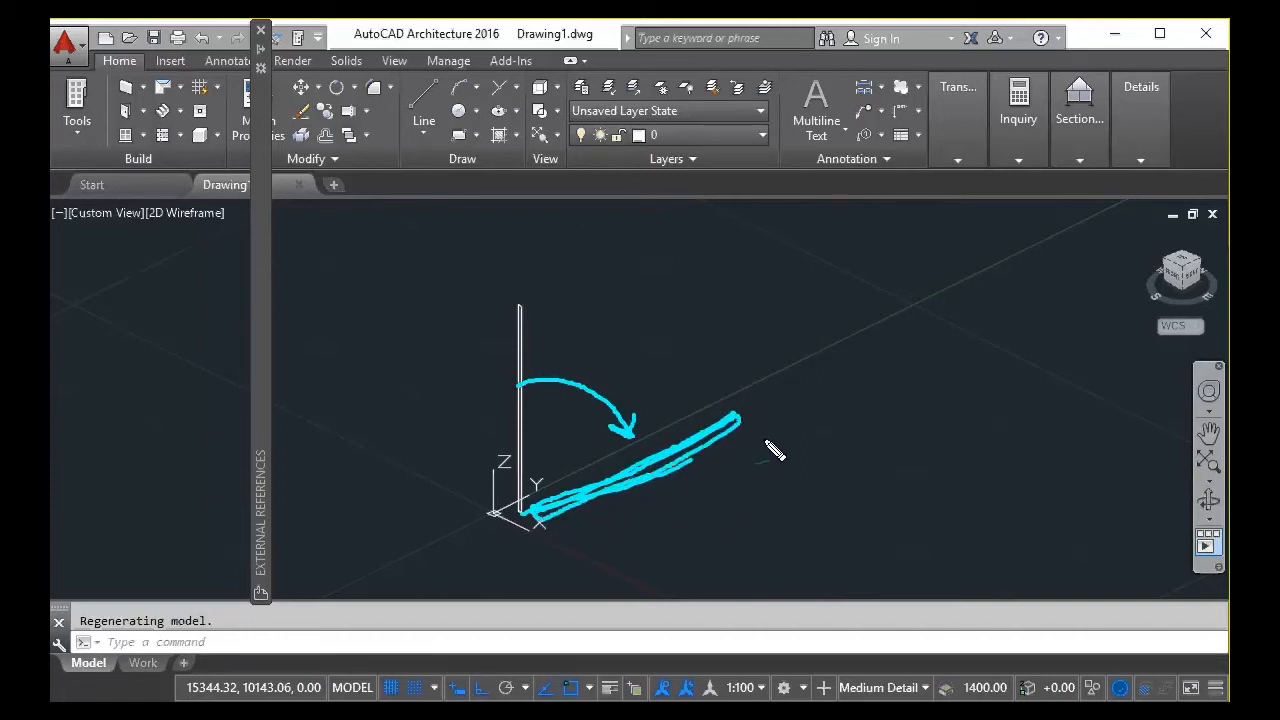
{"action": "mouse_move", "coordinate": [764, 432]}
{"action": "left_mouse_down"}
{"action": "mouse_move", "coordinate": [607, 518]}
{"action": "mouse_move", "coordinate": [810, 445]}
{"action": "mouse_move", "coordinate": [798, 436]}
{"action": "mouse_move", "coordinate": [670, 538]}
{"action": "mouse_move", "coordinate": [870, 465]}
{"action": "left_mouse_up"}
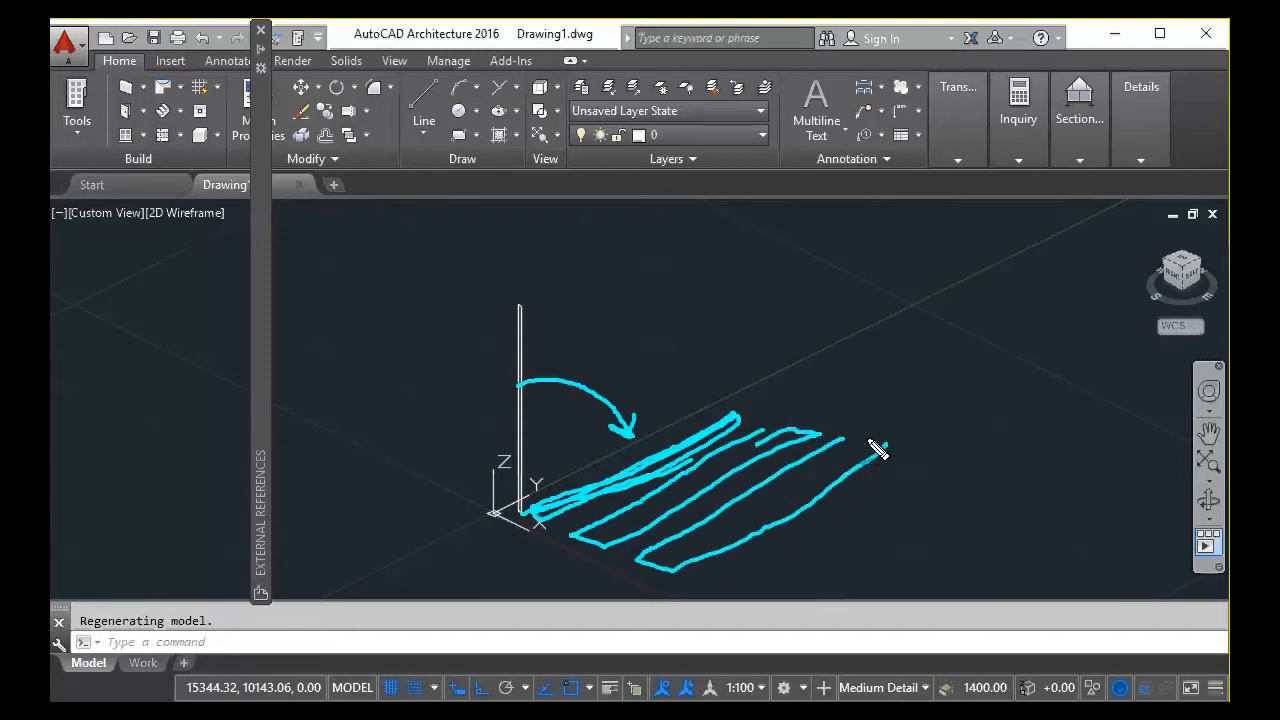
{"action": "mouse_move", "coordinate": [755, 563]}
{"action": "left_mouse_down"}
{"action": "mouse_move", "coordinate": [711, 591]}
{"action": "mouse_move", "coordinate": [840, 551]}
{"action": "mouse_move", "coordinate": [957, 466]}
{"action": "mouse_move", "coordinate": [947, 457]}
{"action": "mouse_move", "coordinate": [879, 488]}
{"action": "left_mouse_up"}
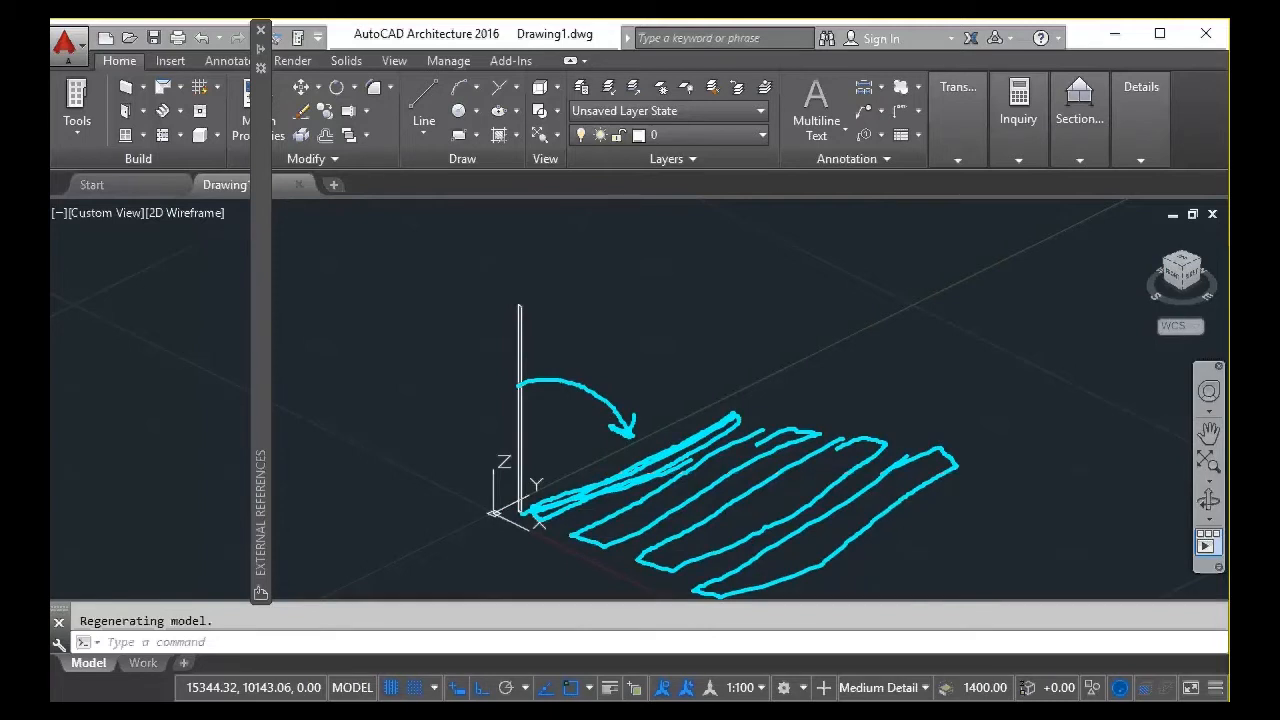
{"action": "key", "text": "Escape"}
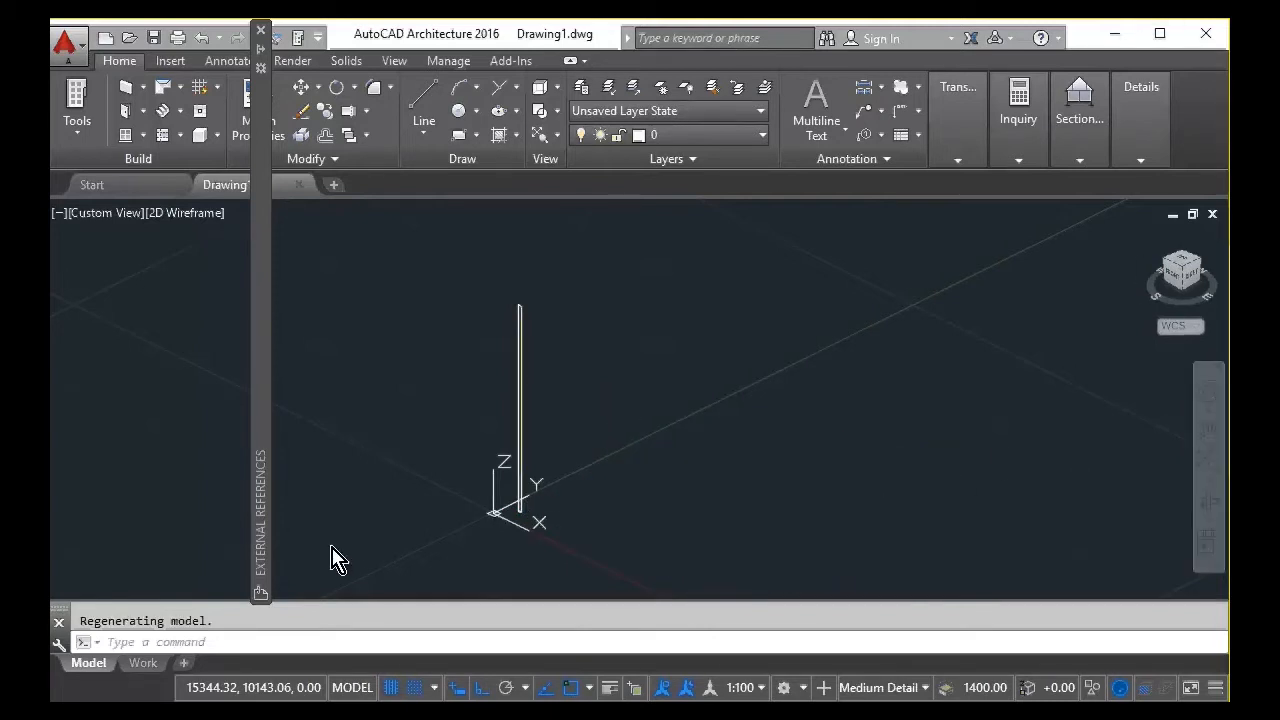
{"action": "scroll", "coordinate": [535, 530], "scroll_direction": "up", "scroll_amount": 2}
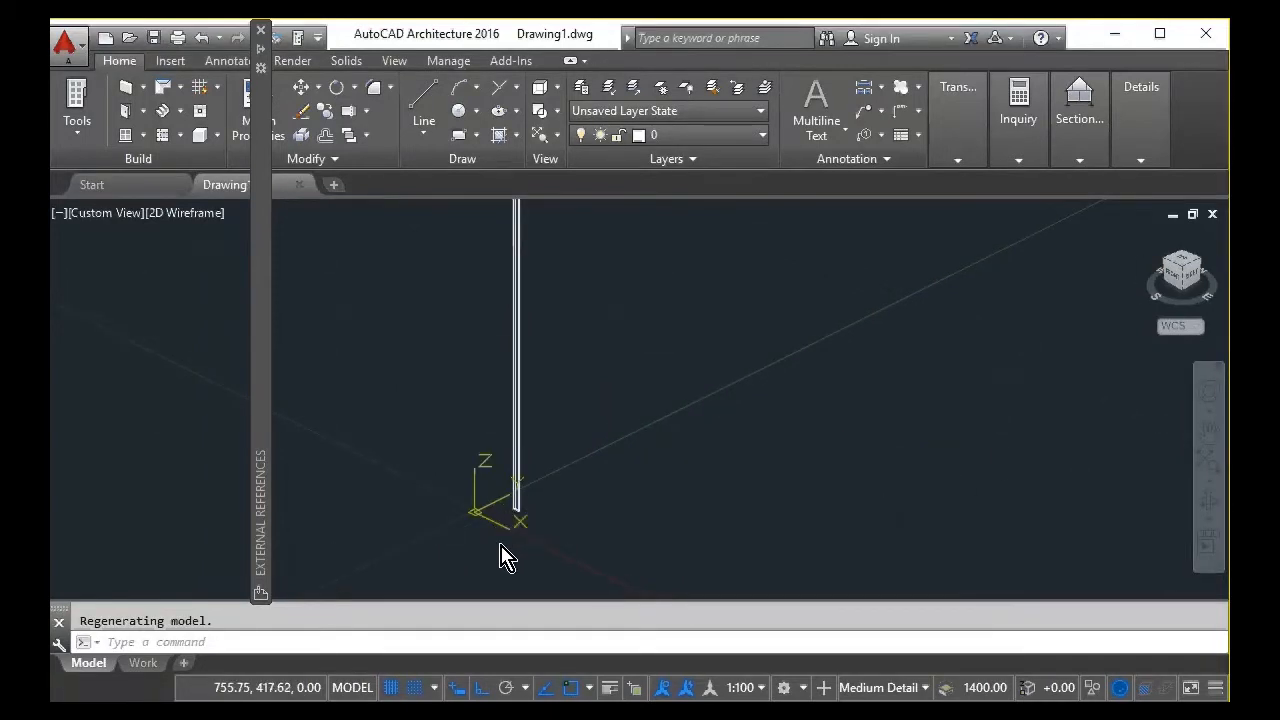
{"action": "scroll", "coordinate": [507, 543], "scroll_direction": "down", "scroll_amount": 2}
{"action": "middle_click_drag", "start_coordinate": [505, 533], "coordinate": [500, 545]}
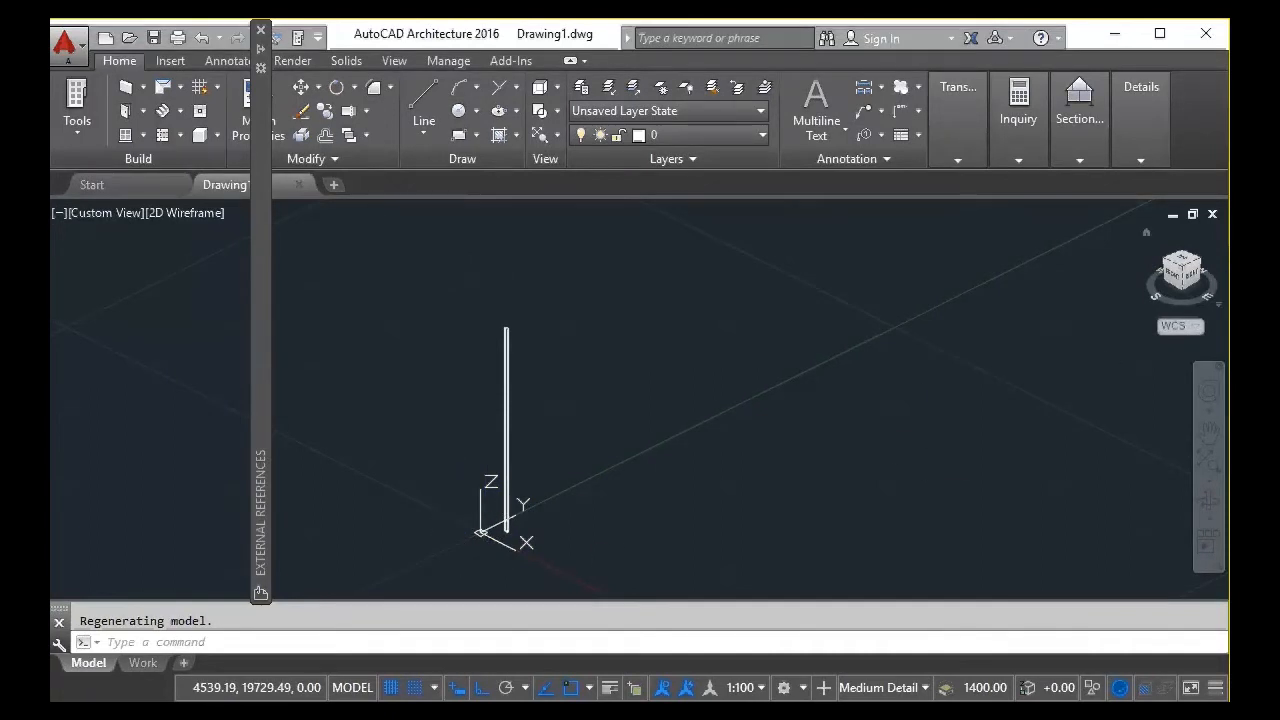
{"action": "key", "text": "Escape"}
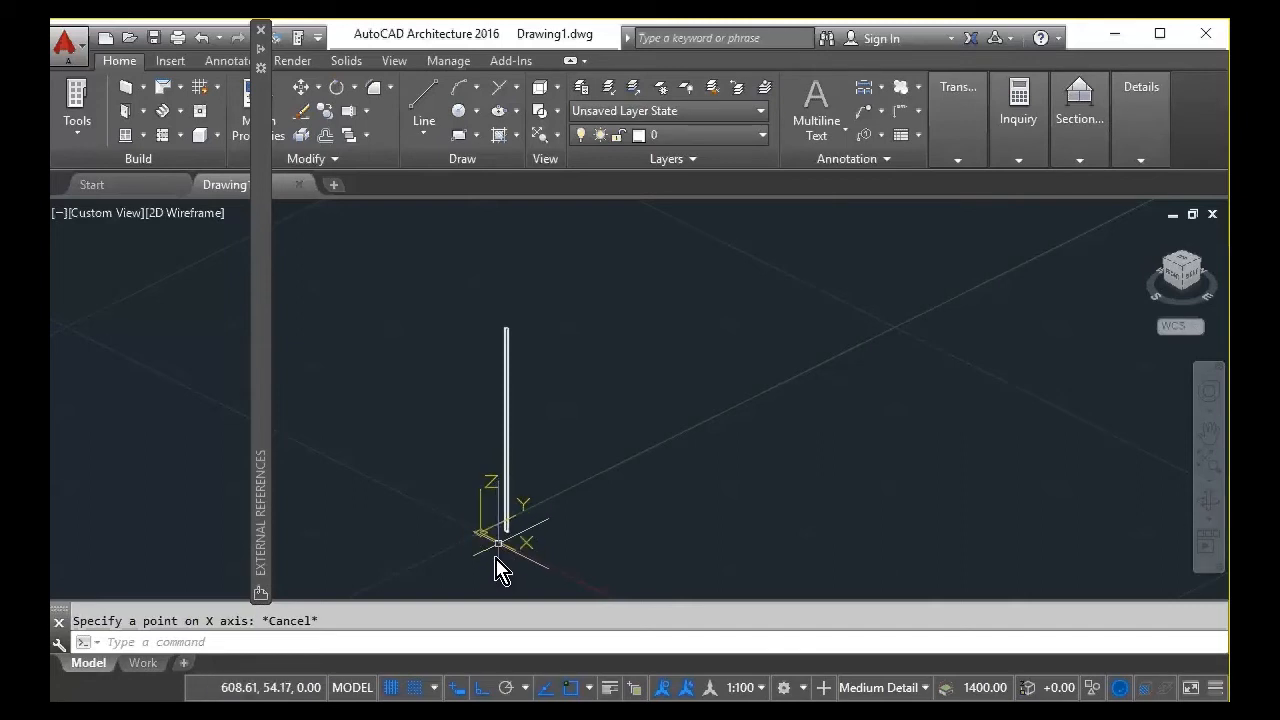
{"action": "scroll", "coordinate": [496, 569], "scroll_direction": "up", "scroll_amount": 2}
{"action": "scroll", "coordinate": [496, 569], "scroll_direction": "down", "scroll_amount": 3}
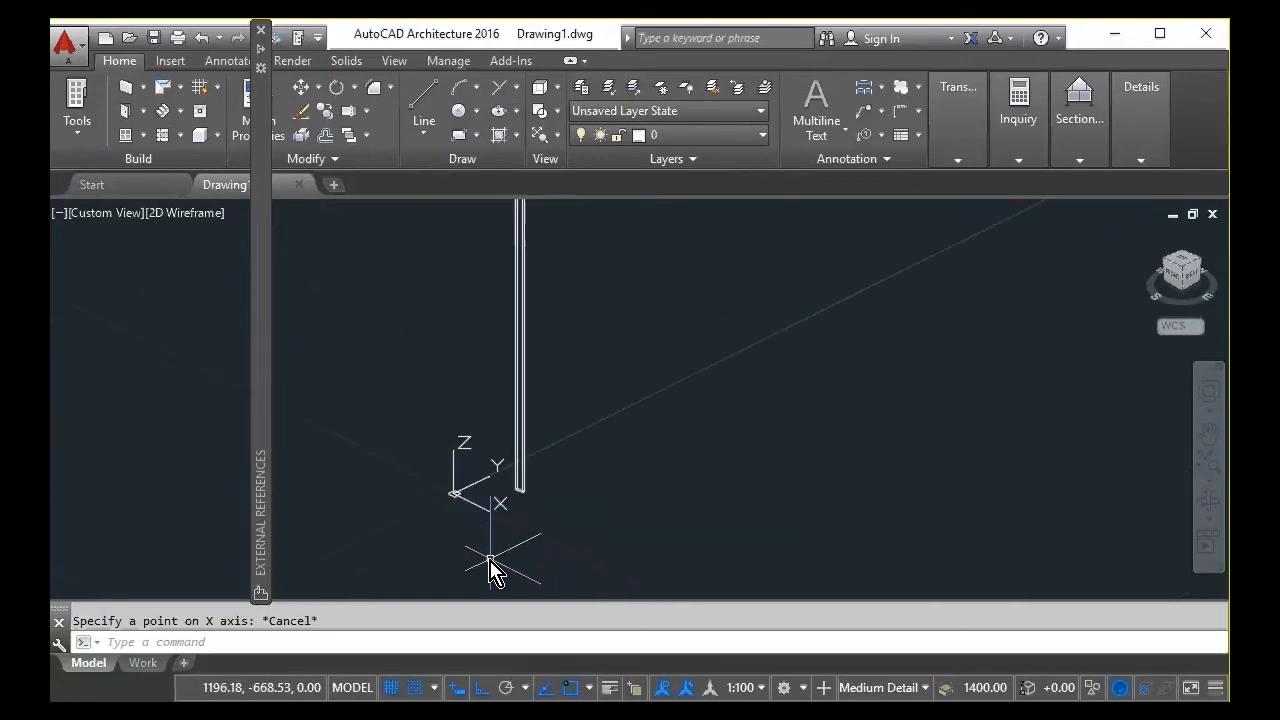
Reorient the UCS so its X axis points vertically upward, parallel to the standing board
{"action": "left_click", "coordinate": [457, 478]}
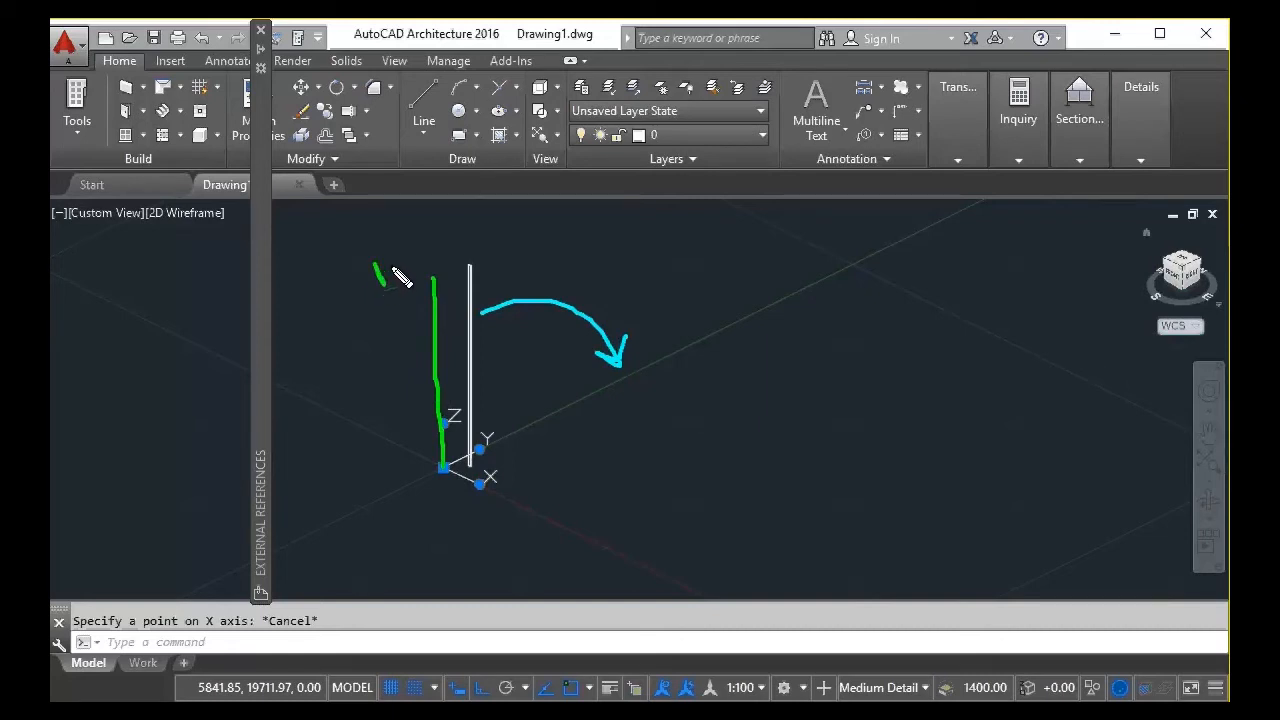
{"action": "left_click_drag", "start_coordinate": [392, 264], "coordinate": [376, 325]}
{"action": "mouse_move", "coordinate": [445, 468]}
{"action": "left_mouse_down"}
{"action": "mouse_move", "coordinate": [730, 336]}
{"action": "mouse_move", "coordinate": [721, 357]}
{"action": "left_mouse_up"}
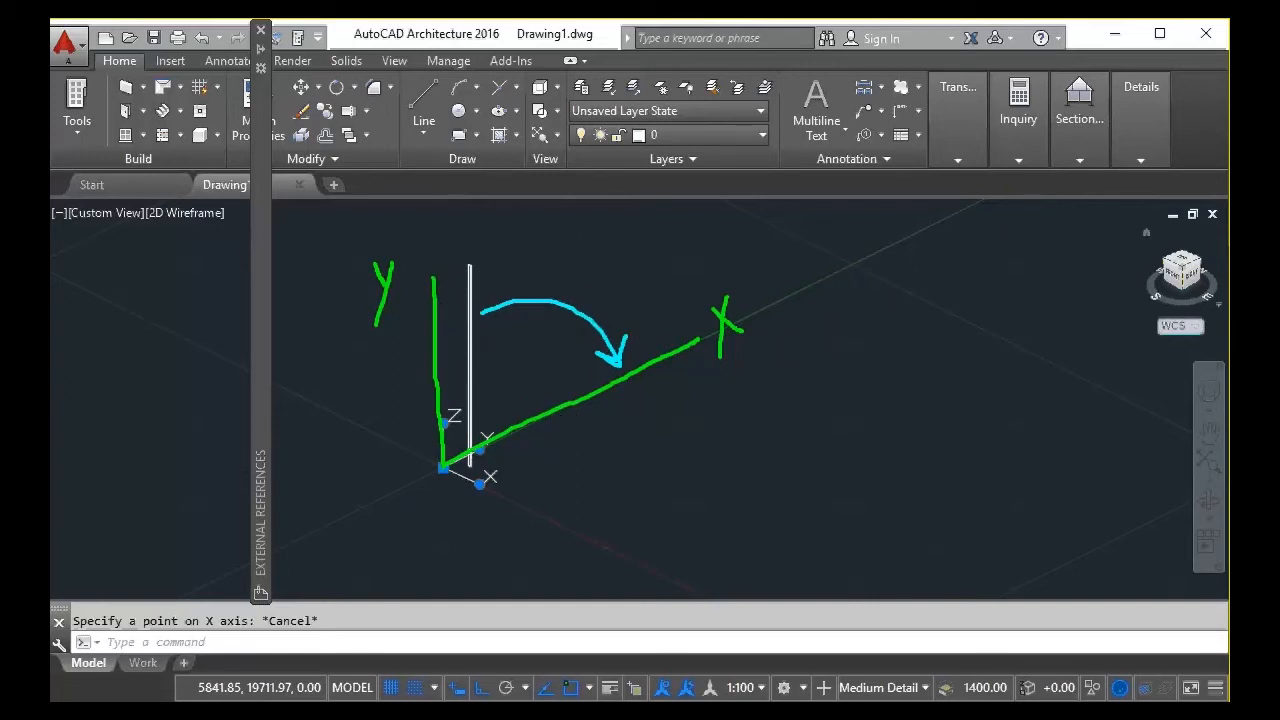
{"action": "key", "text": "Escape"}
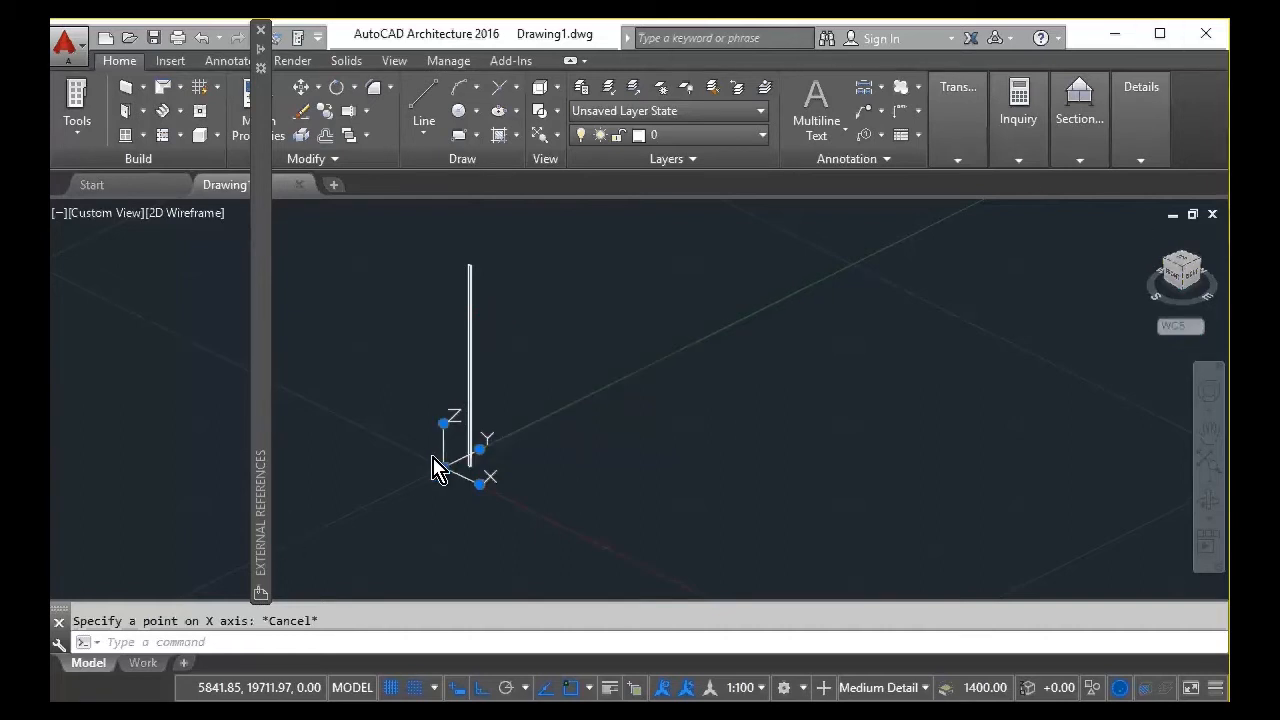
{"action": "scroll", "coordinate": [434, 457], "scroll_direction": "up", "scroll_amount": 2}
{"action": "scroll", "coordinate": [443, 483], "scroll_direction": "down", "scroll_amount": 2}
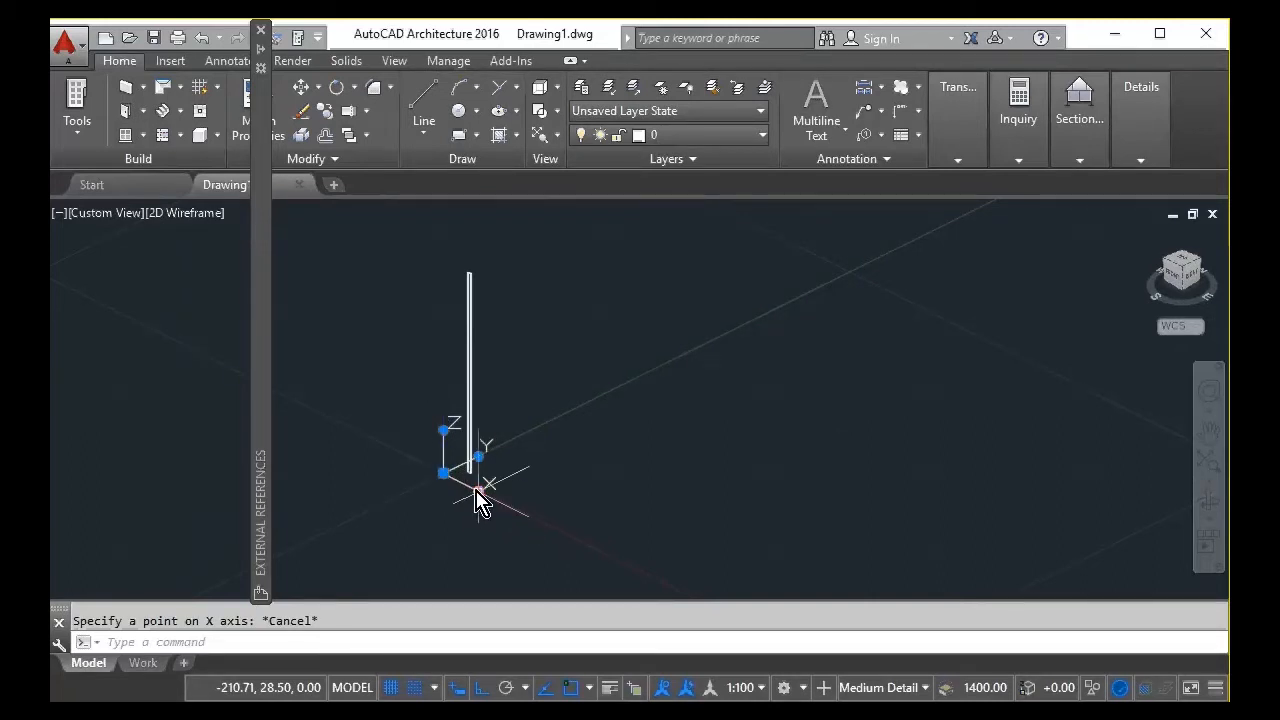
{"action": "mouse_move", "coordinate": [481, 493]}
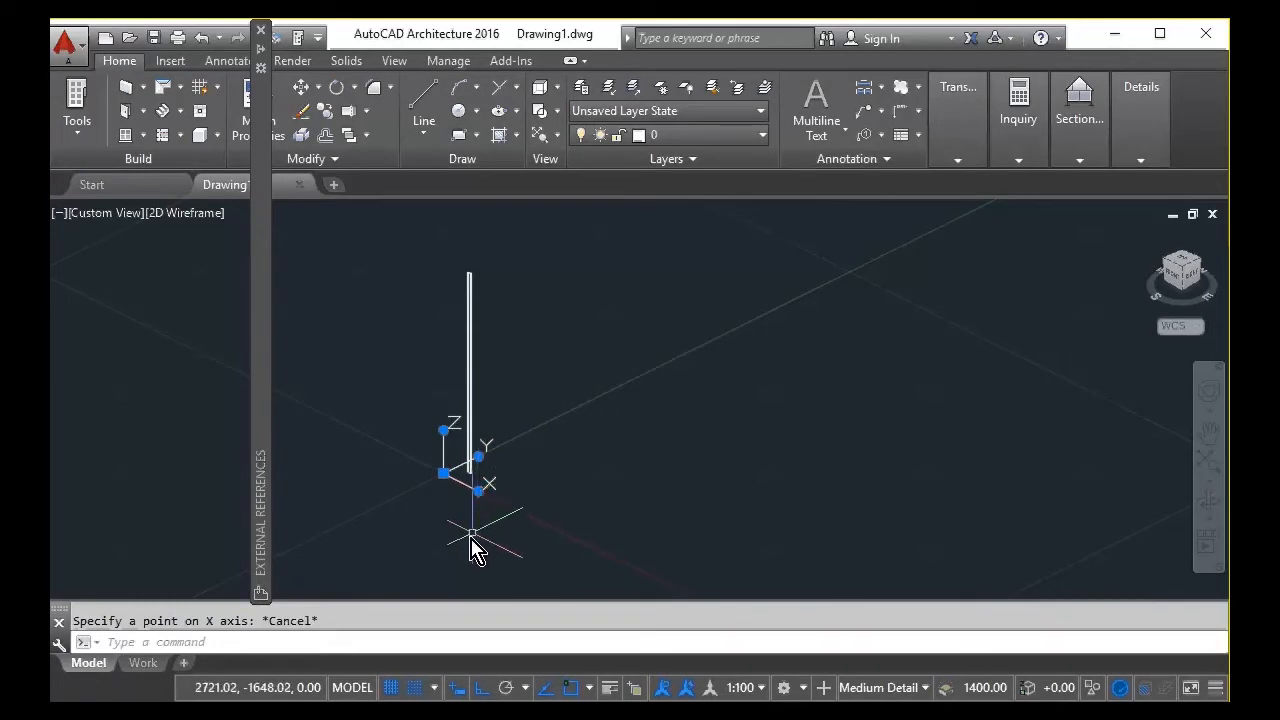
{"action": "left_click", "coordinate": [480, 492]}
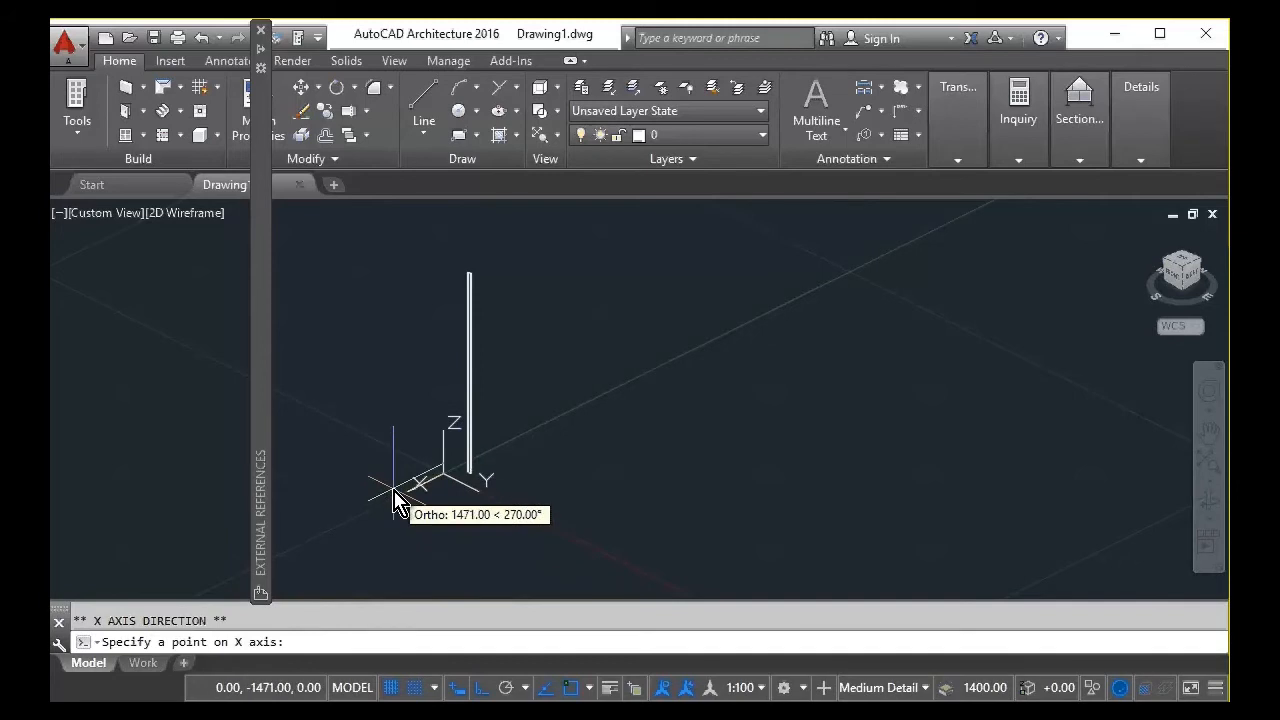
{"action": "left_click", "coordinate": [487, 385]}
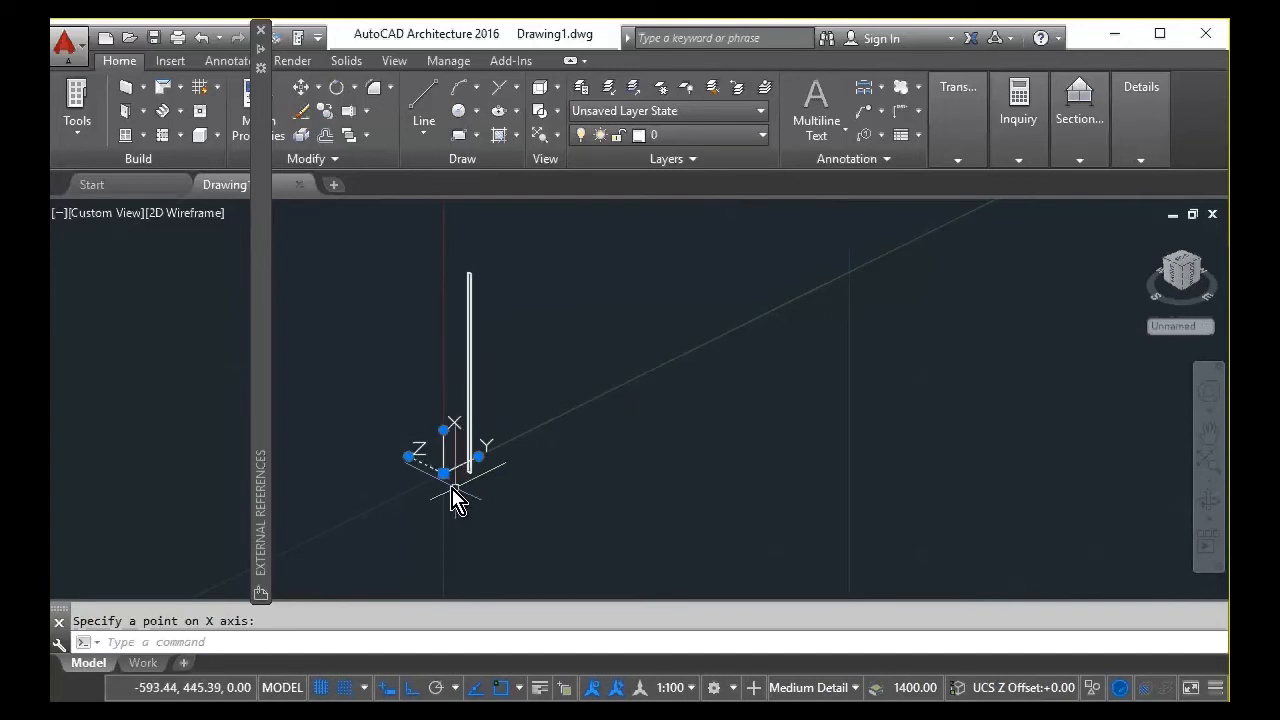
{"action": "scroll", "coordinate": [448, 487], "scroll_direction": "down", "scroll_amount": 2}
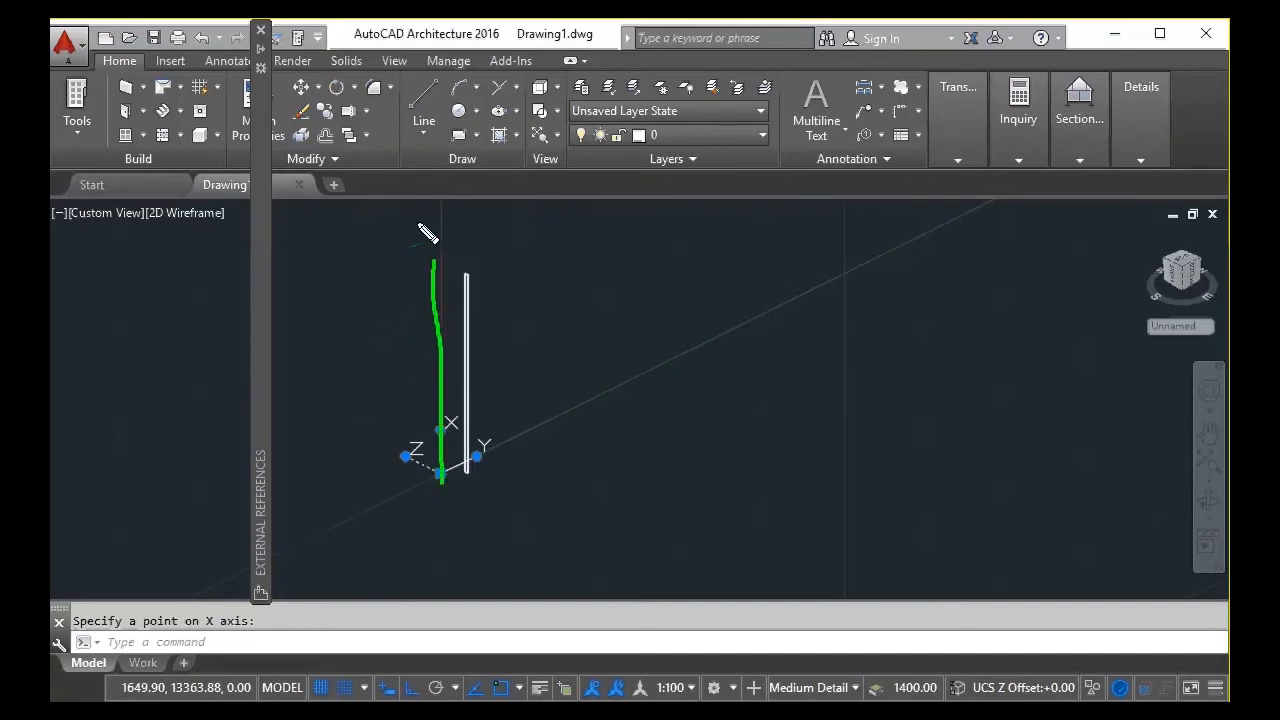
{"action": "mouse_move", "coordinate": [442, 473]}
{"action": "left_mouse_down"}
{"action": "mouse_move", "coordinate": [688, 344]}
{"action": "mouse_move", "coordinate": [718, 341]}
{"action": "mouse_move", "coordinate": [715, 370]}
{"action": "left_mouse_up"}
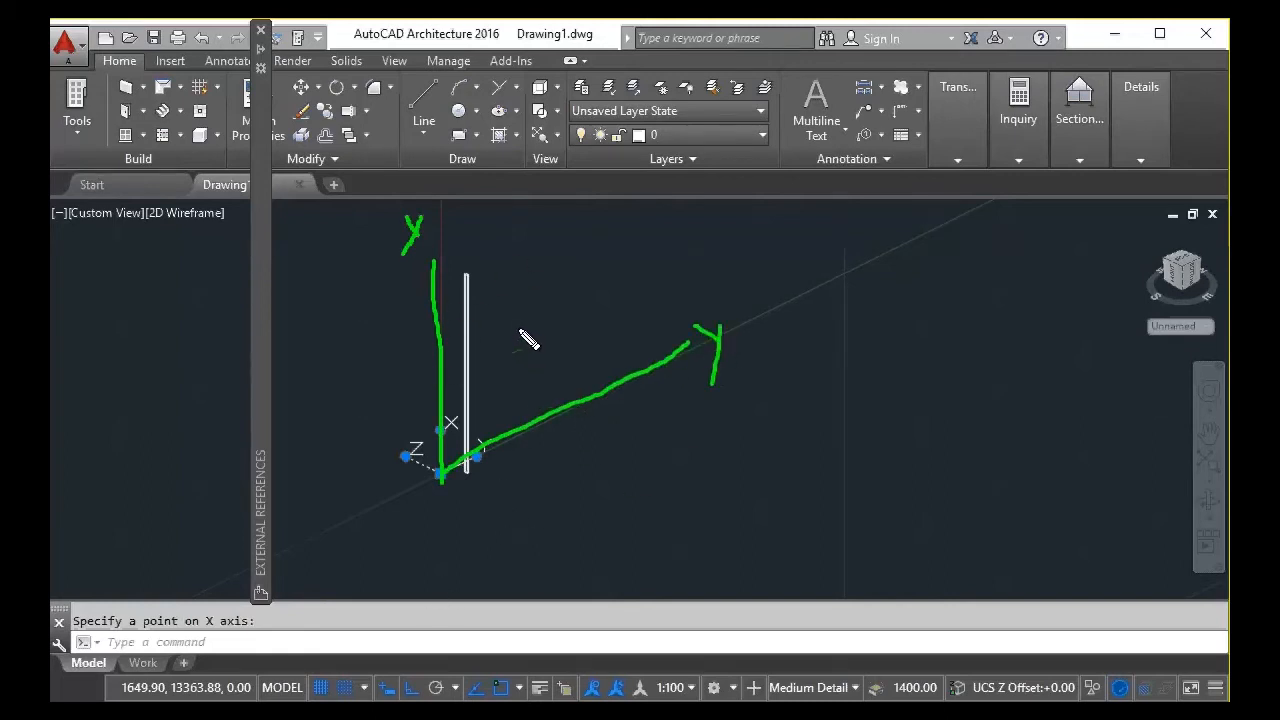
{"action": "mouse_move", "coordinate": [474, 332]}
{"action": "left_mouse_down"}
{"action": "mouse_move", "coordinate": [553, 364]}
{"action": "mouse_move", "coordinate": [540, 366]}
{"action": "mouse_move", "coordinate": [562, 352]}
{"action": "left_mouse_up"}
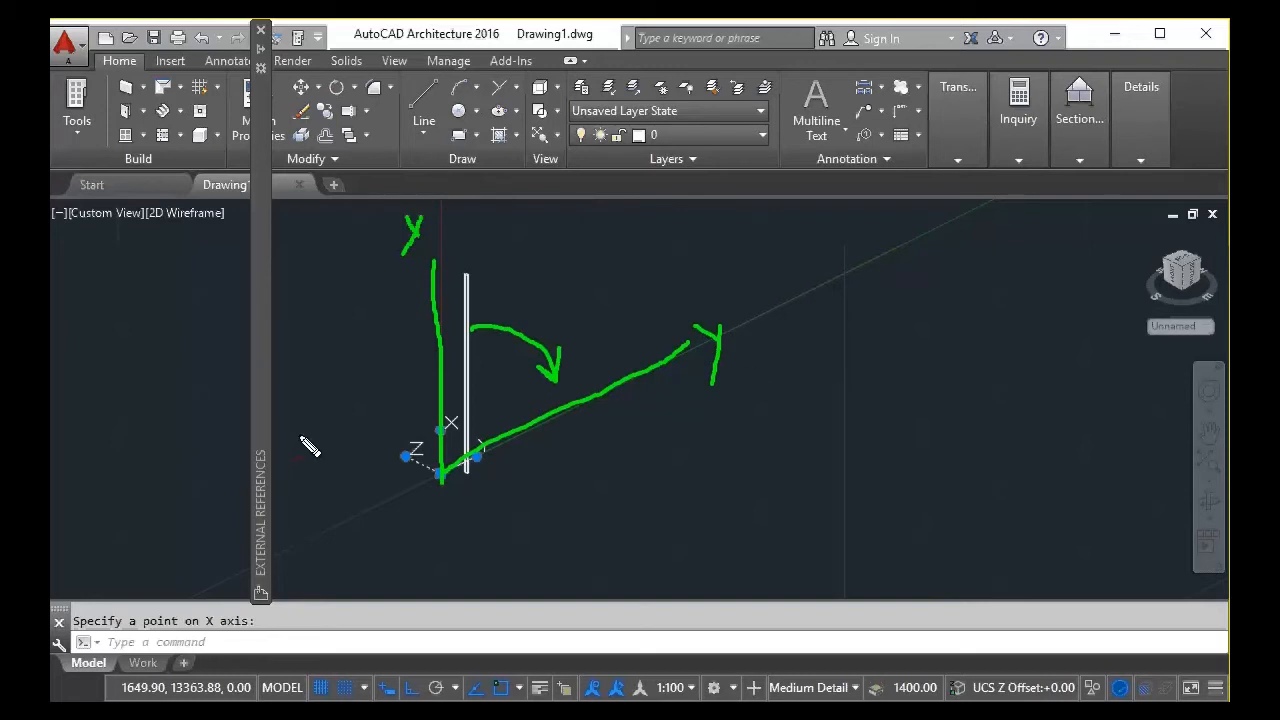
{"action": "left_click_drag", "start_coordinate": [413, 326], "coordinate": [378, 373]}
{"action": "mouse_move", "coordinate": [438, 478]}
{"action": "left_mouse_down"}
{"action": "mouse_move", "coordinate": [289, 403]}
{"action": "mouse_move", "coordinate": [305, 451]}
{"action": "left_mouse_up"}
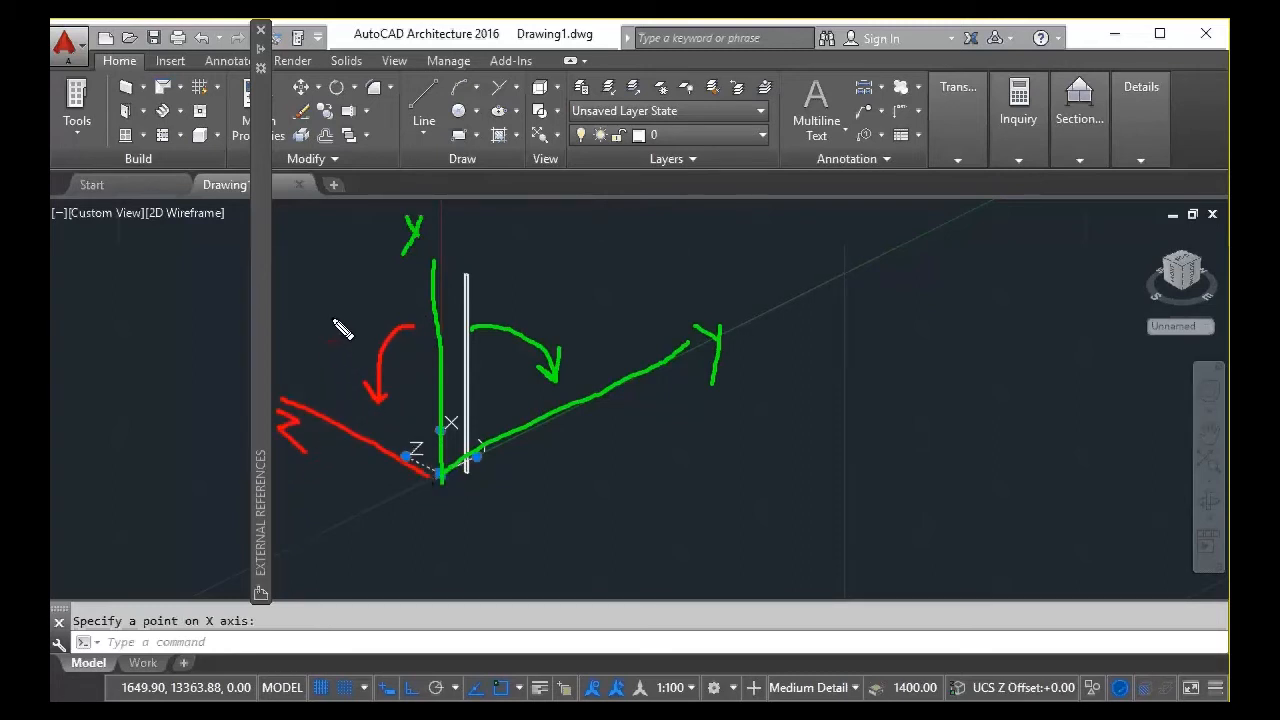
{"action": "mouse_move", "coordinate": [329, 312]}
{"action": "left_mouse_down"}
{"action": "mouse_move", "coordinate": [365, 360]}
{"action": "mouse_move", "coordinate": [332, 354]}
{"action": "left_mouse_up"}
{"action": "key", "text": "Escape"}
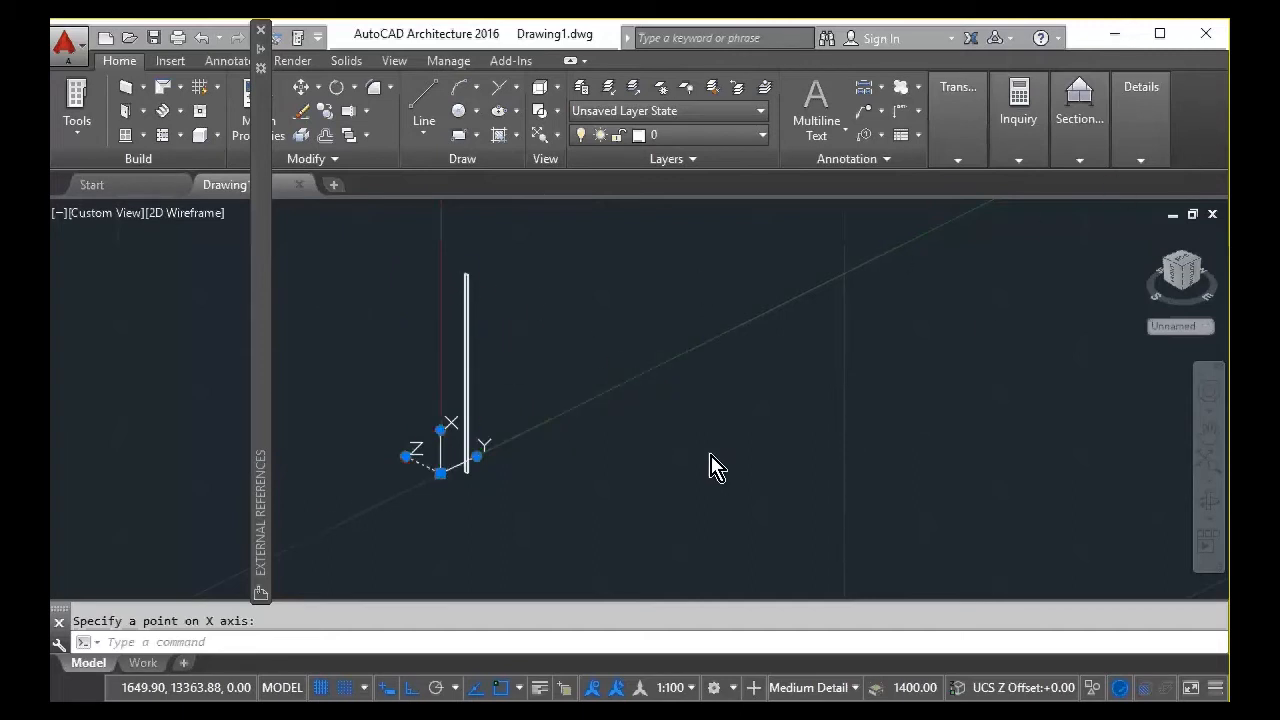
Rotate the standing board about its lower end so that it lies horizontally along the Y axis
{"action": "left_click", "coordinate": [466, 363]}
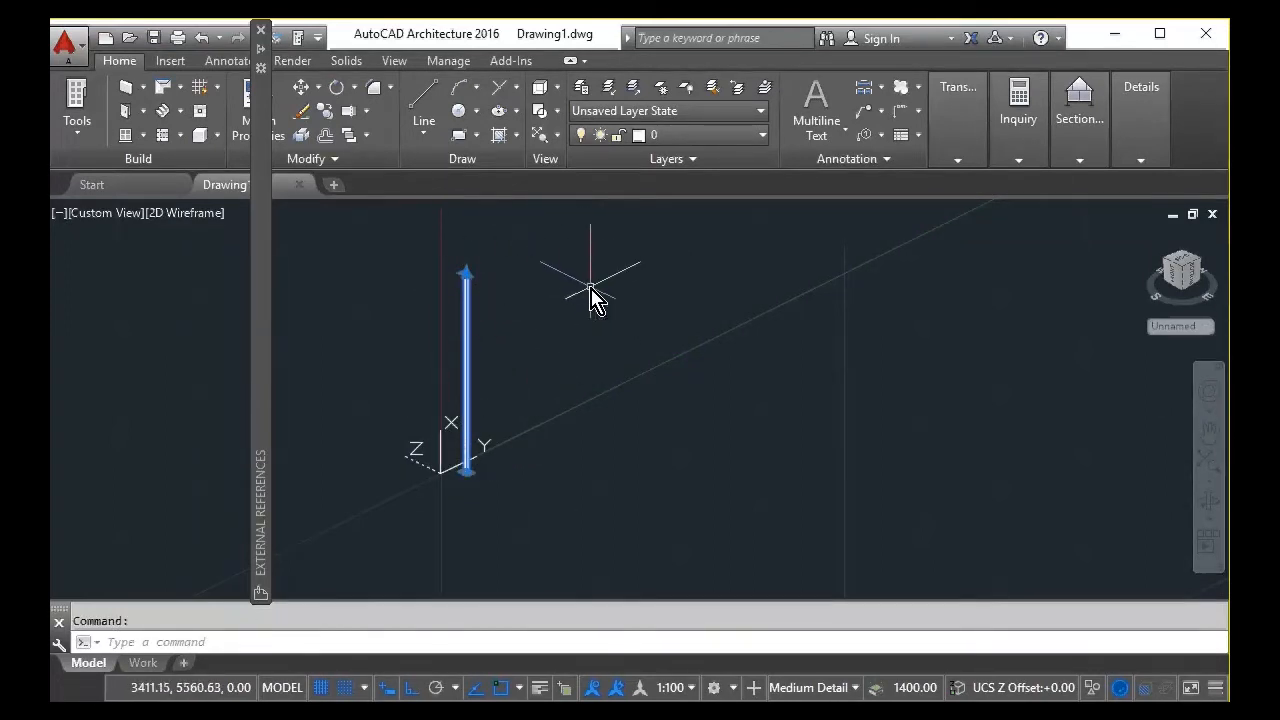
{"action": "key", "text": "Return"}
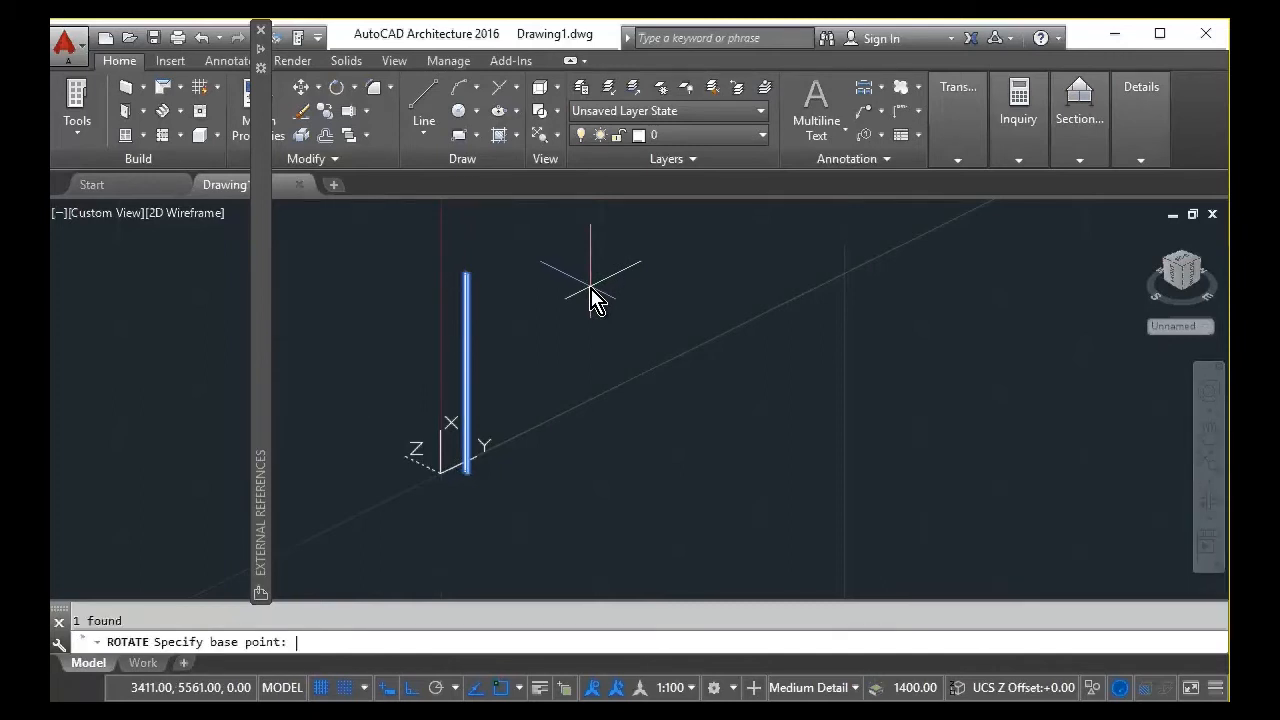
{"action": "left_click", "coordinate": [470, 488]}
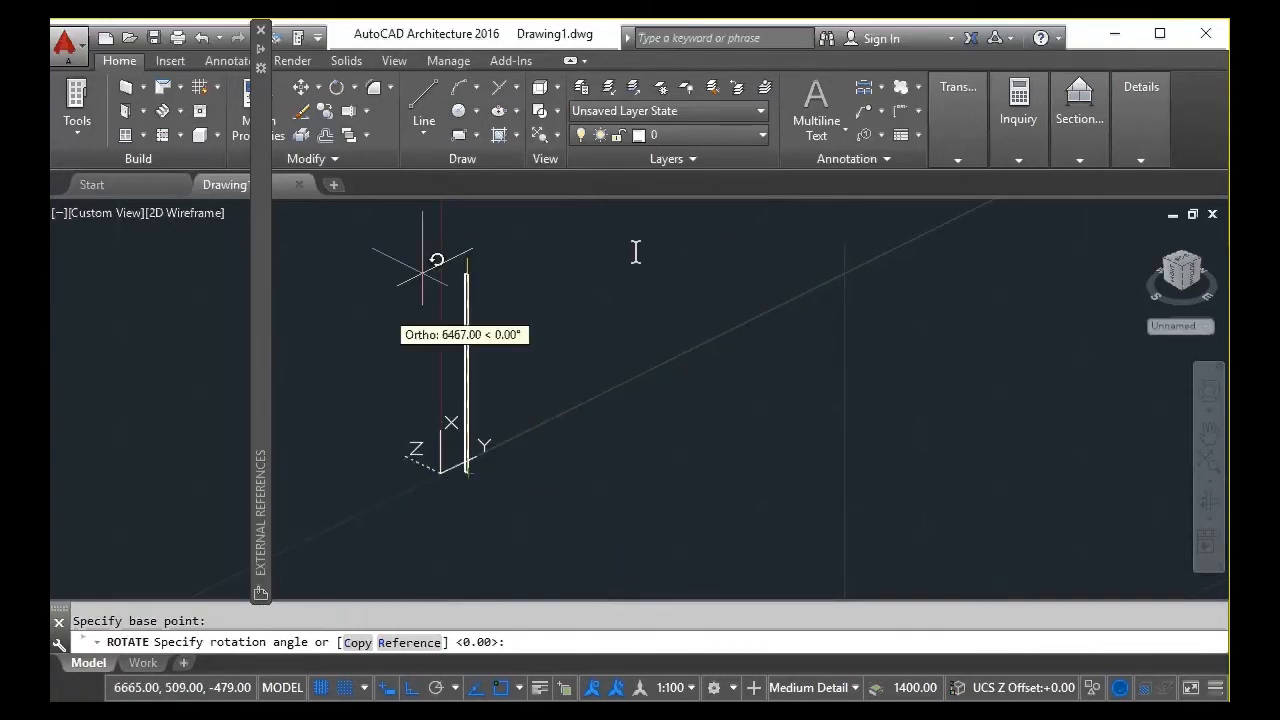
{"action": "left_click", "coordinate": [851, 318]}
{"action": "scroll", "coordinate": [490, 510], "scroll_direction": "up", "scroll_amount": 2}
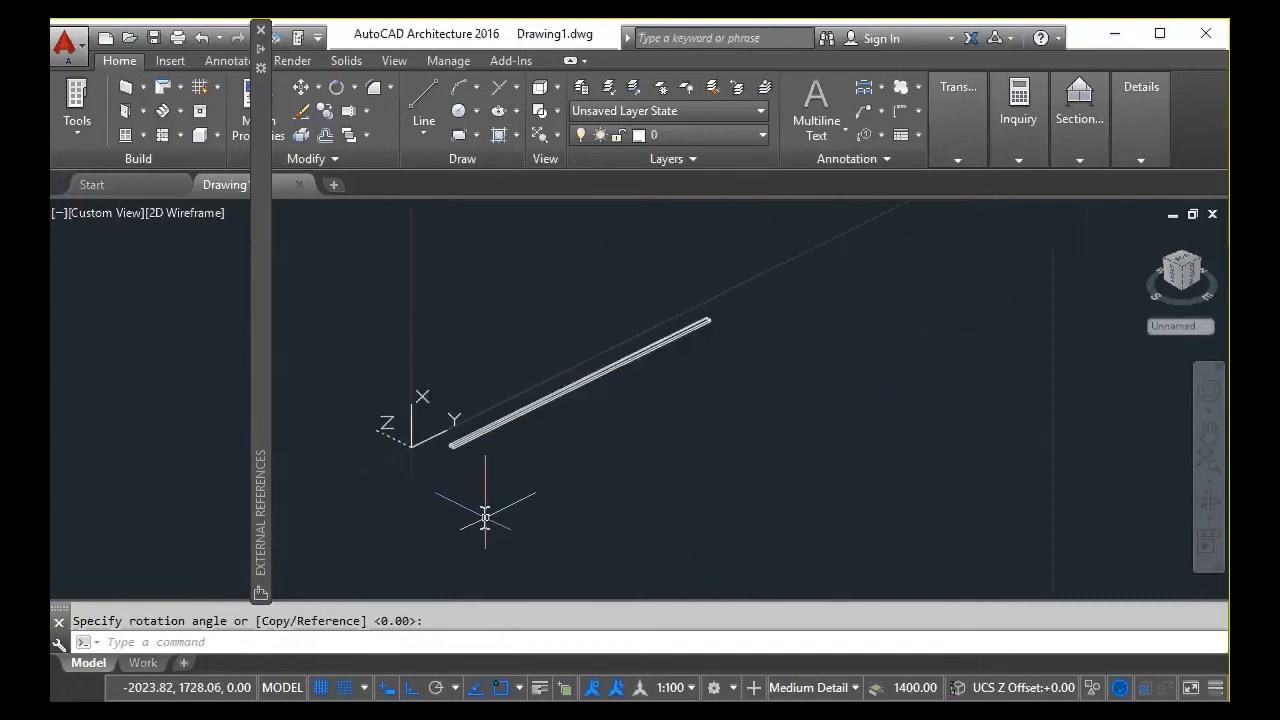
{"action": "middle_click_drag", "start_coordinate": [509, 436], "coordinate": [495, 460]}
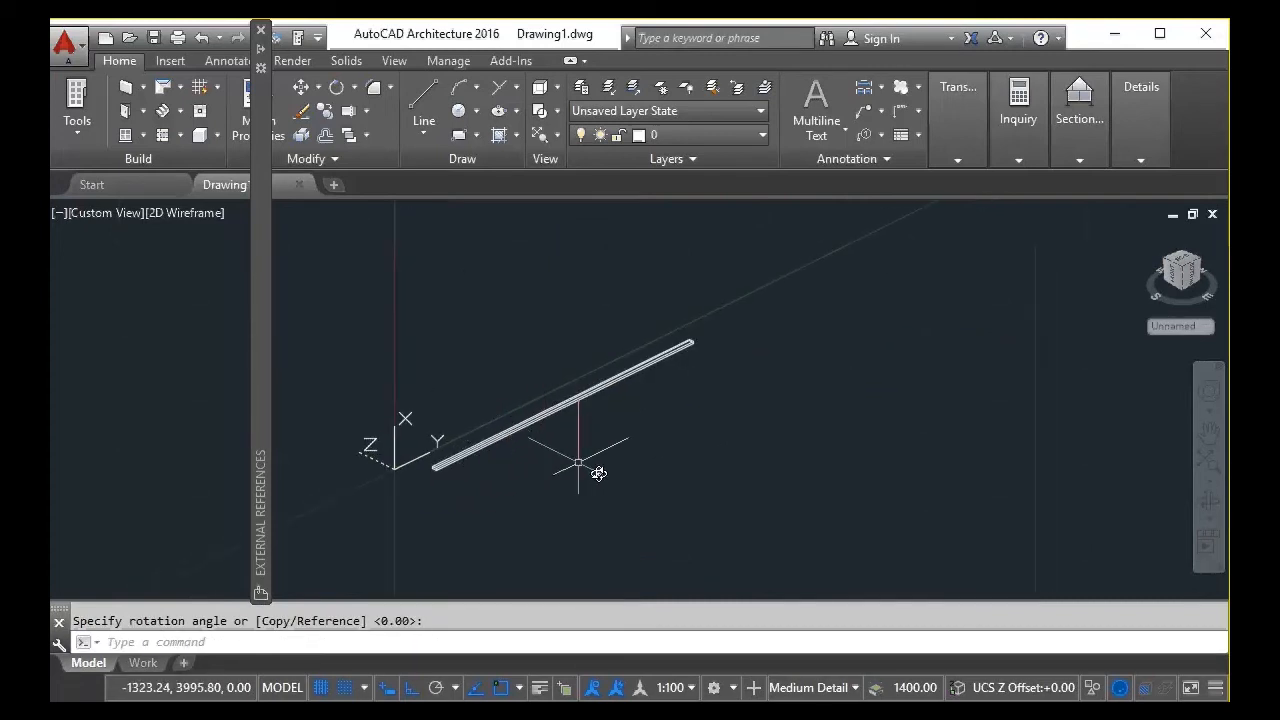
{"action": "middle_click_drag", "start_coordinate": [594, 469], "coordinate": [629, 480], "text": "shift"}
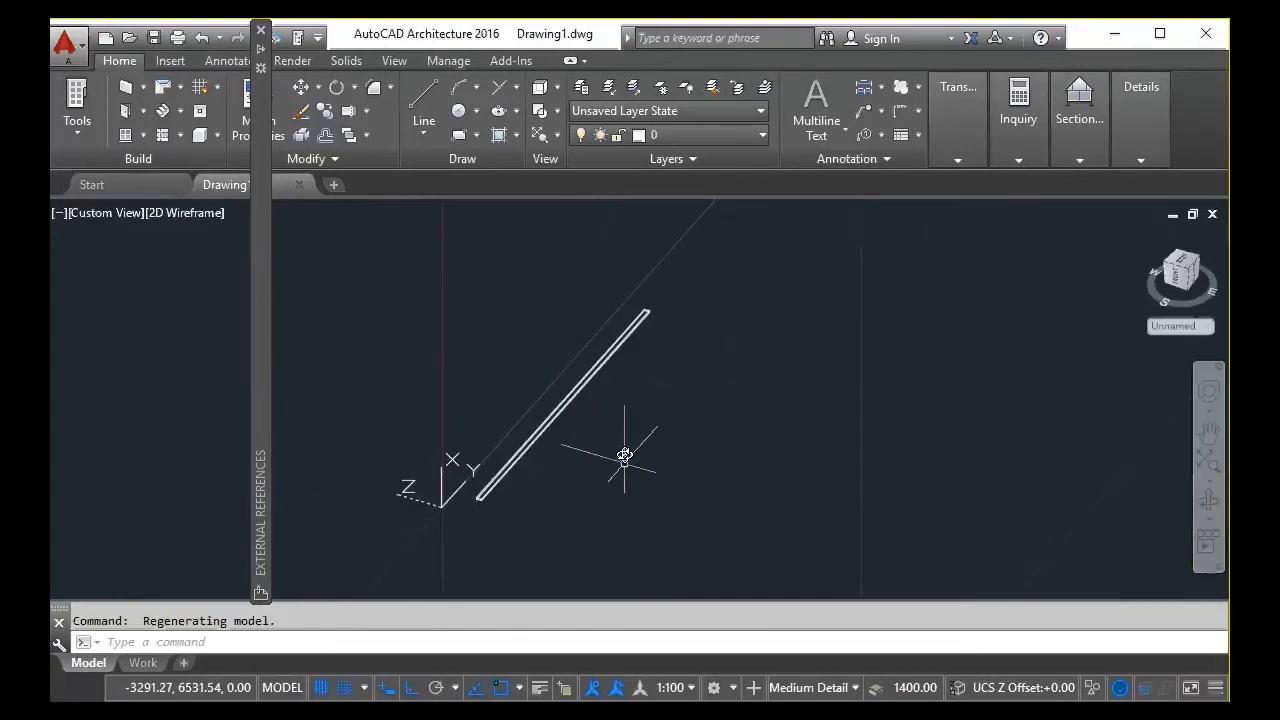
{"action": "key", "text": "Escape"}
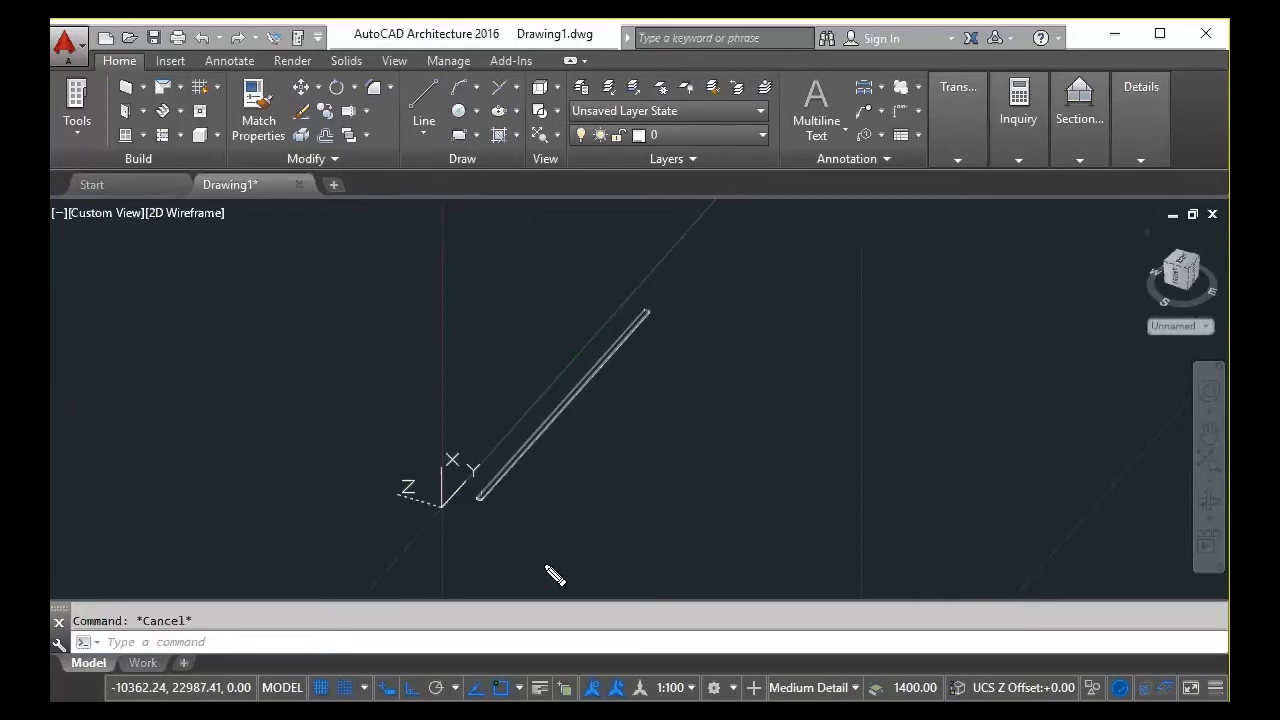
{"action": "left_click_drag", "start_coordinate": [445, 515], "coordinate": [652, 568]}
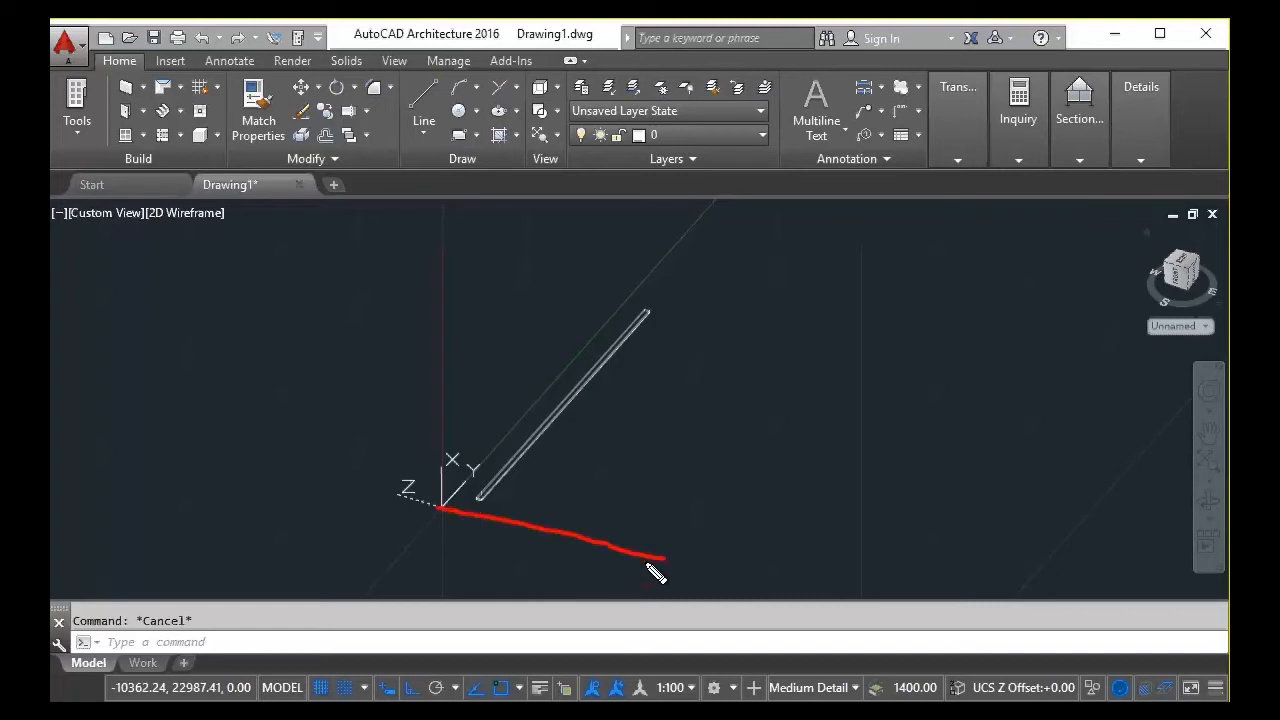
{"action": "mouse_move", "coordinate": [612, 494]}
{"action": "left_mouse_down"}
{"action": "mouse_move", "coordinate": [703, 577]}
{"action": "mouse_move", "coordinate": [669, 571]}
{"action": "left_mouse_up"}
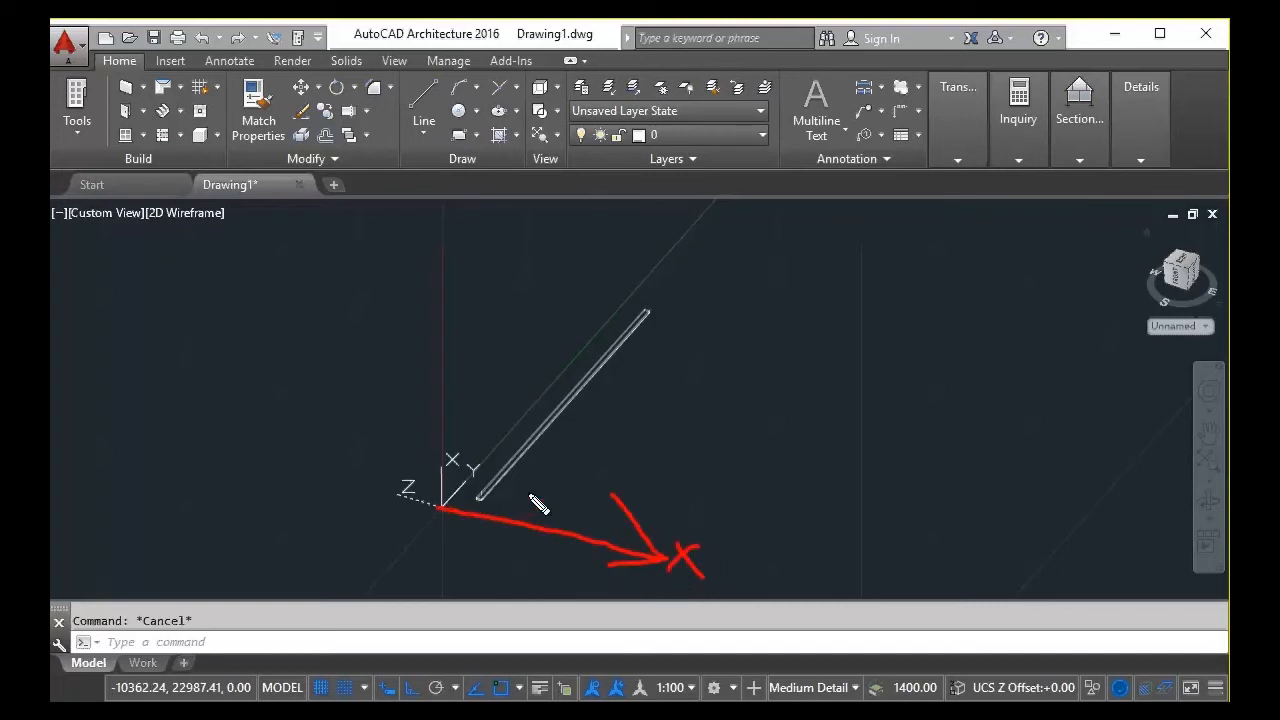
{"action": "mouse_move", "coordinate": [450, 514]}
{"action": "left_mouse_down"}
{"action": "mouse_move", "coordinate": [606, 358]}
{"action": "mouse_move", "coordinate": [673, 262]}
{"action": "mouse_move", "coordinate": [706, 242]}
{"action": "mouse_move", "coordinate": [704, 258]}
{"action": "left_mouse_up"}
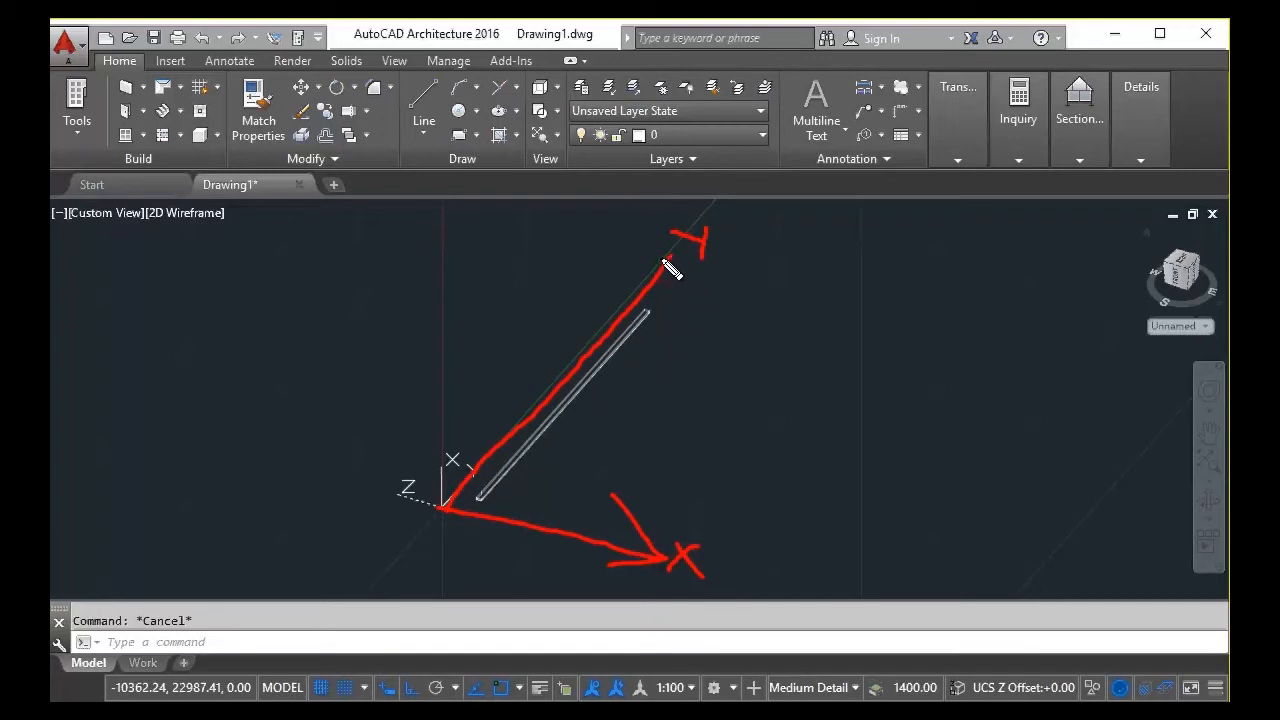
{"action": "left_click_drag", "start_coordinate": [624, 270], "coordinate": [664, 260]}
{"action": "key", "text": "Escape"}
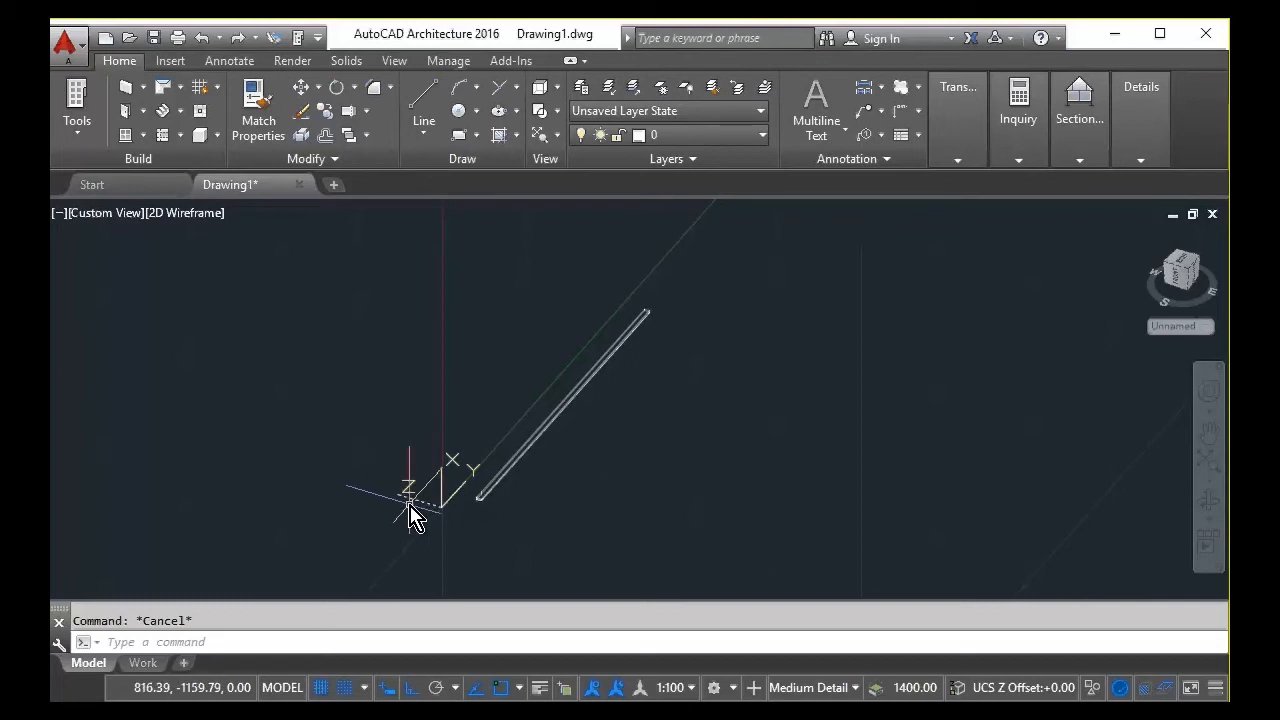
Redirect the UCS Z axis vertically upward so the XY plane lies on the ground again
{"action": "left_click", "coordinate": [407, 503]}
{"action": "mouse_move", "coordinate": [441, 507]}
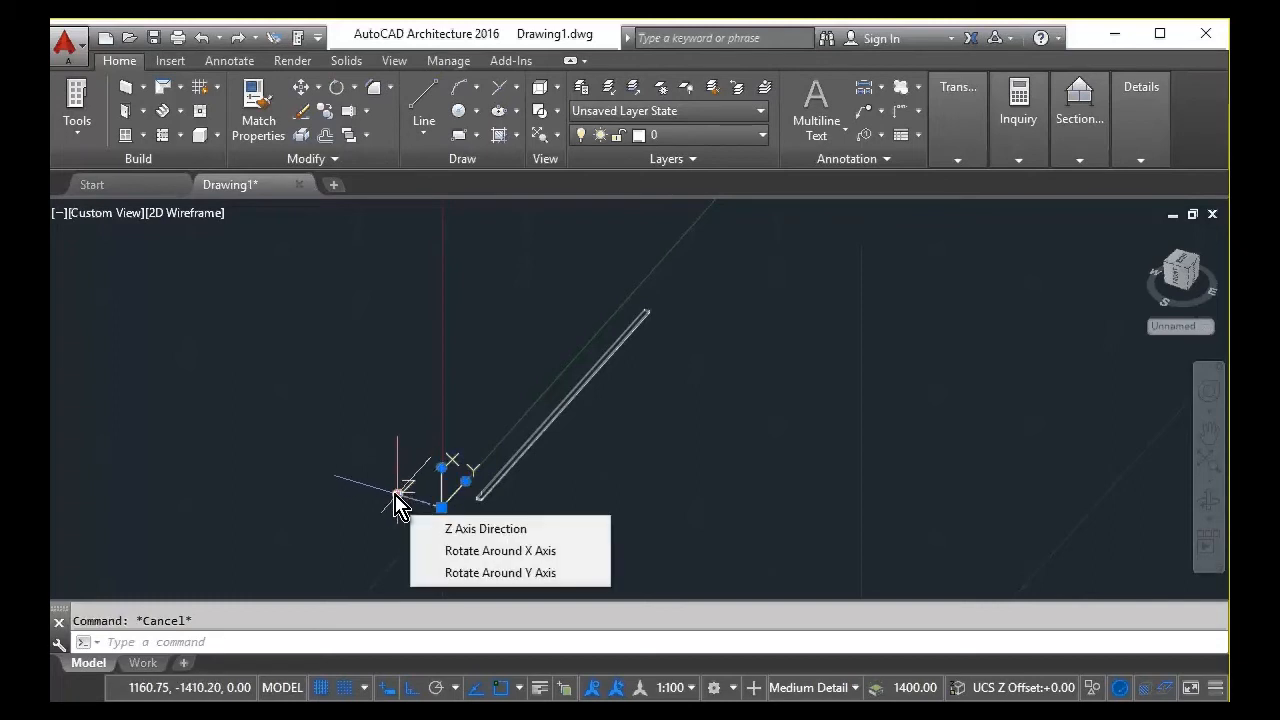
{"action": "left_click", "coordinate": [485, 528]}
{"action": "left_click", "coordinate": [441, 414]}
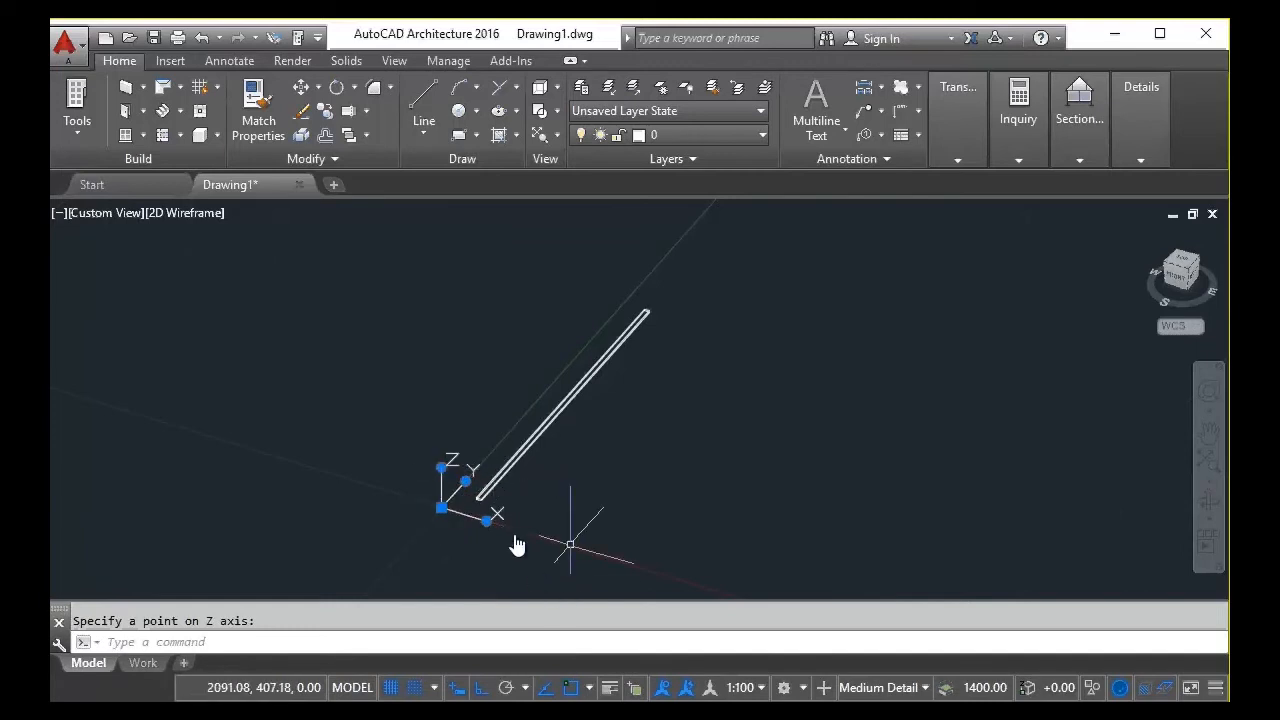
{"action": "middle_click_drag", "start_coordinate": [577, 444], "coordinate": [546, 383]}
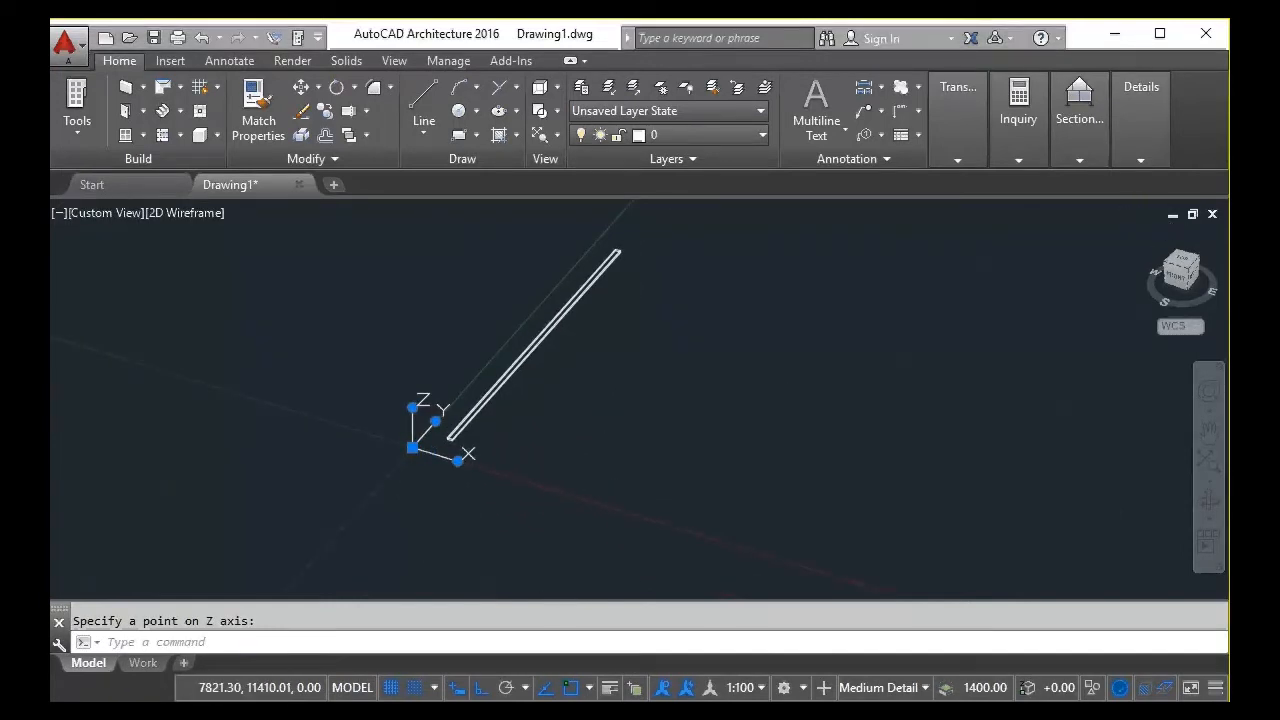
{"action": "left_click_drag", "start_coordinate": [570, 350], "coordinate": [716, 391]}
{"action": "mouse_move", "coordinate": [653, 394]}
{"action": "left_mouse_down"}
{"action": "mouse_move", "coordinate": [699, 394]}
{"action": "mouse_move", "coordinate": [692, 352]}
{"action": "left_mouse_up"}
{"action": "mouse_move", "coordinate": [520, 322]}
{"action": "left_mouse_down"}
{"action": "mouse_move", "coordinate": [406, 278]}
{"action": "mouse_move", "coordinate": [458, 250]}
{"action": "left_mouse_up"}
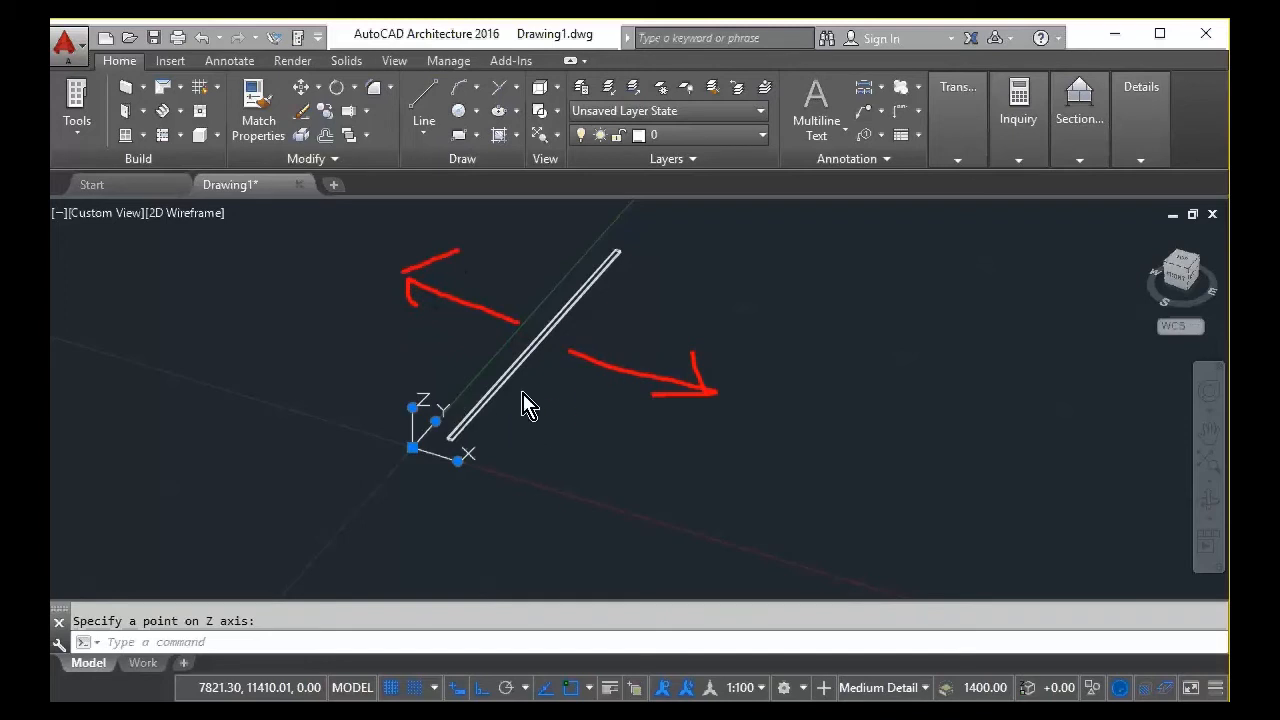
{"action": "key", "text": "Escape"}
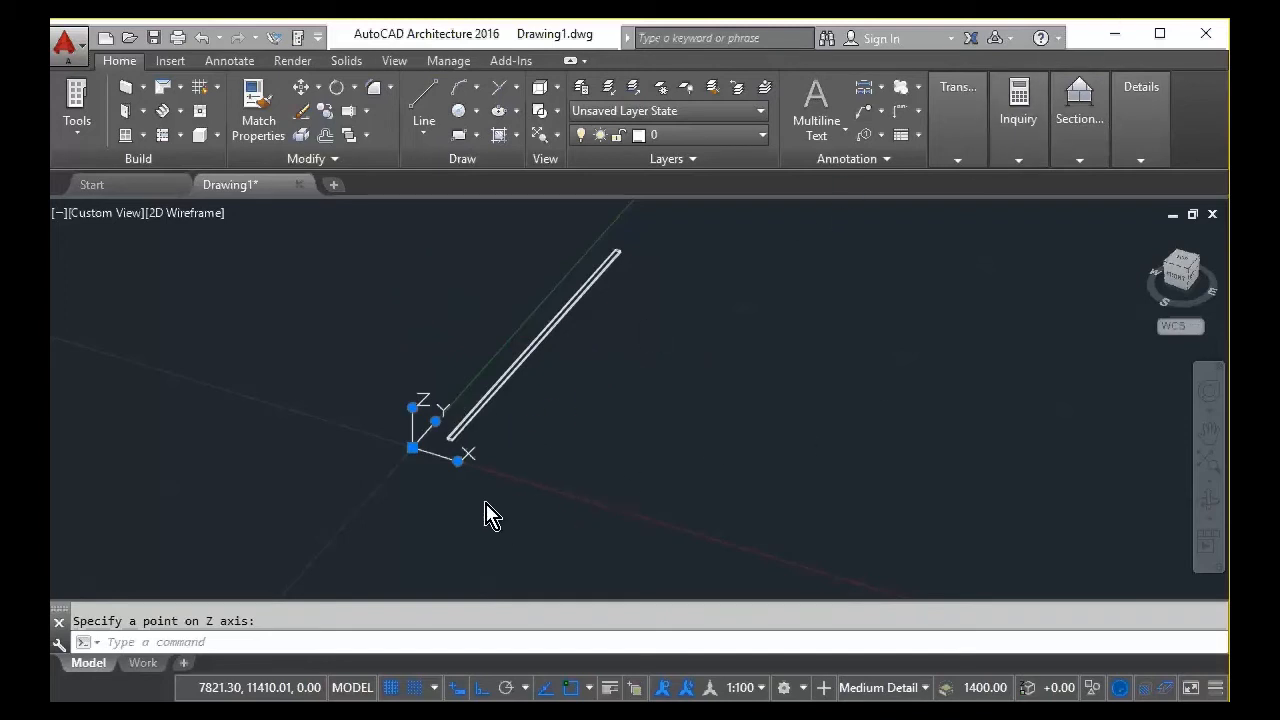
Create an associative rectangular array of the horizontal board with 4 columns and 3 rows
{"action": "middle_click_drag", "start_coordinate": [582, 358], "coordinate": [549, 392]}
{"action": "scroll", "coordinate": [569, 379], "scroll_direction": "up", "scroll_amount": 2}
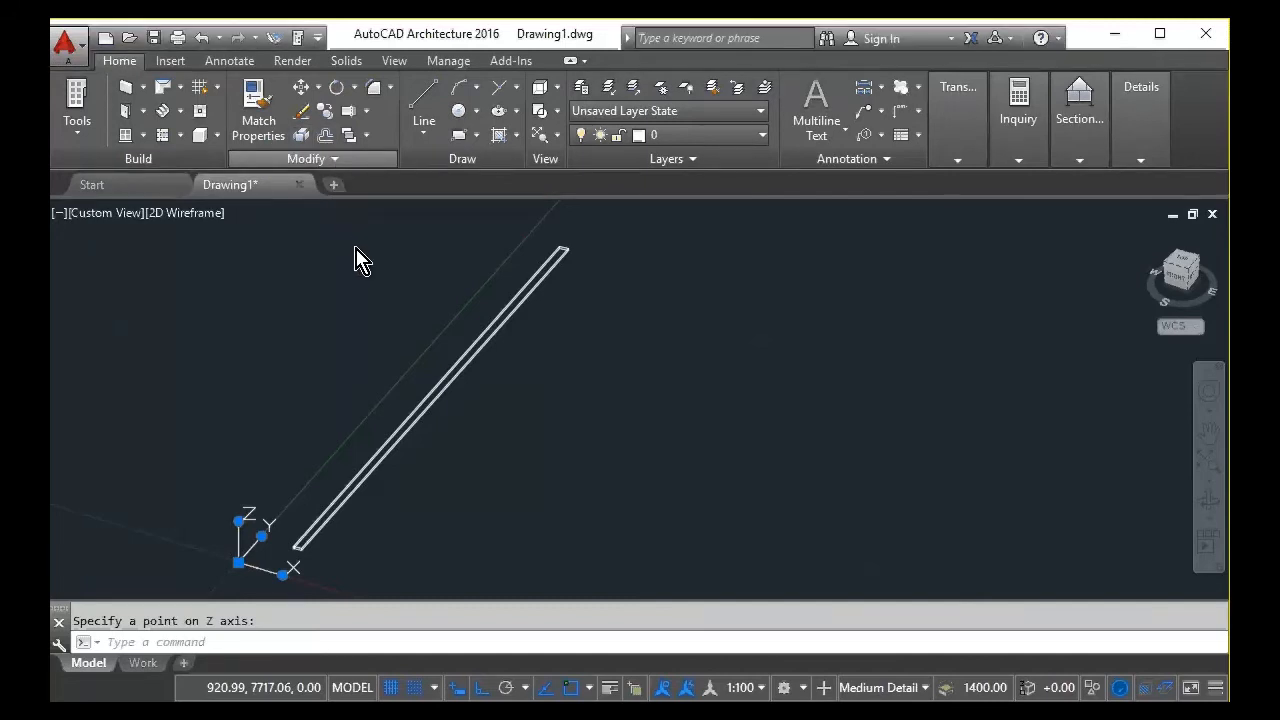
{"action": "left_click", "coordinate": [320, 160]}
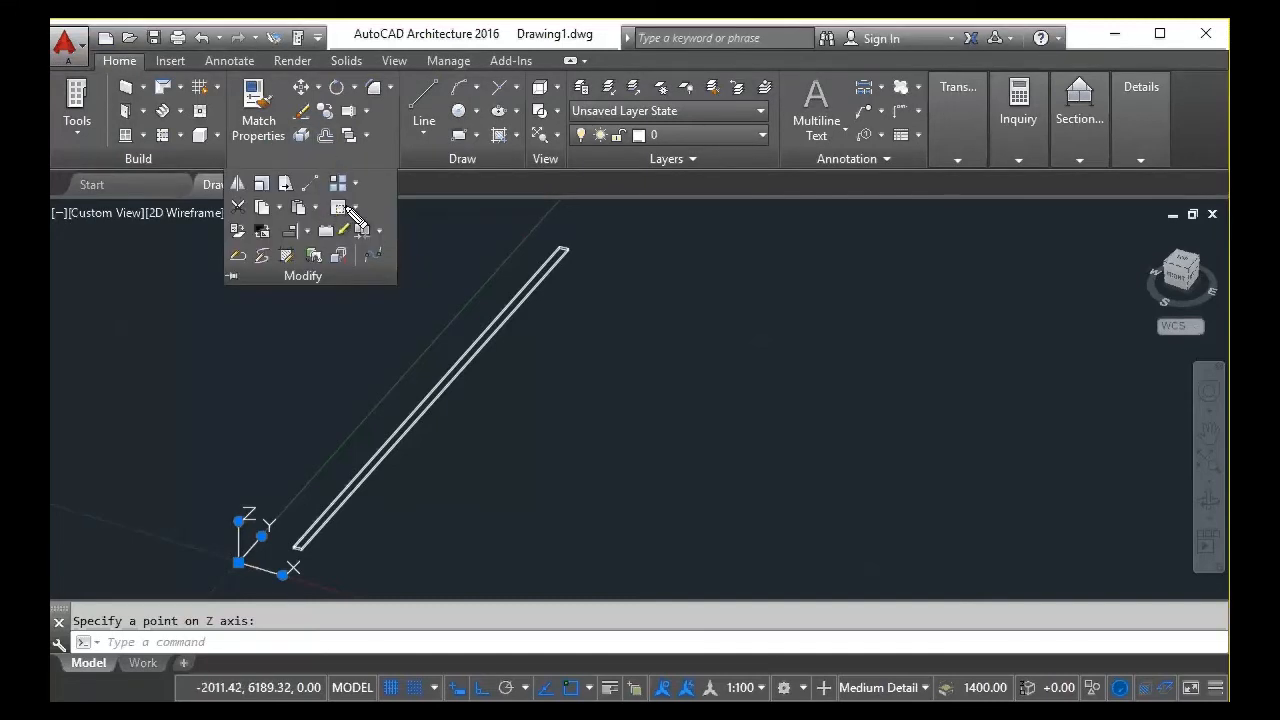
{"action": "left_click", "coordinate": [957, 110]}
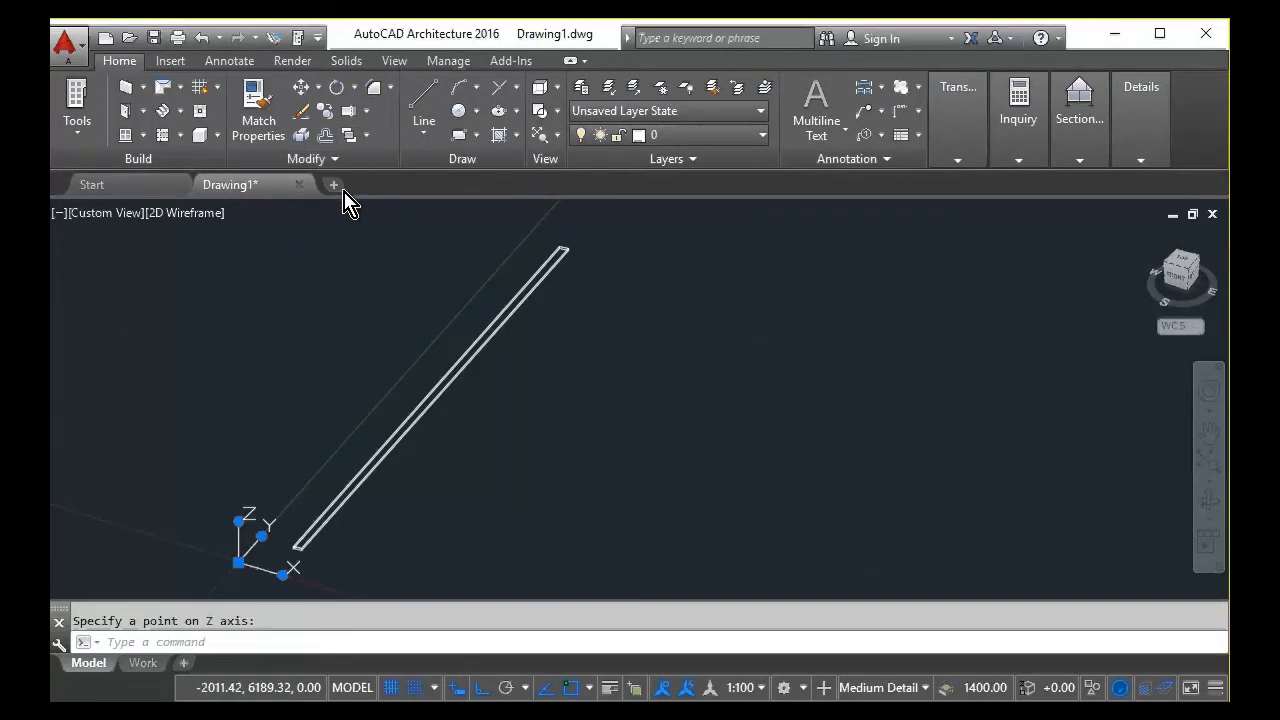
{"action": "left_click", "coordinate": [346, 161]}
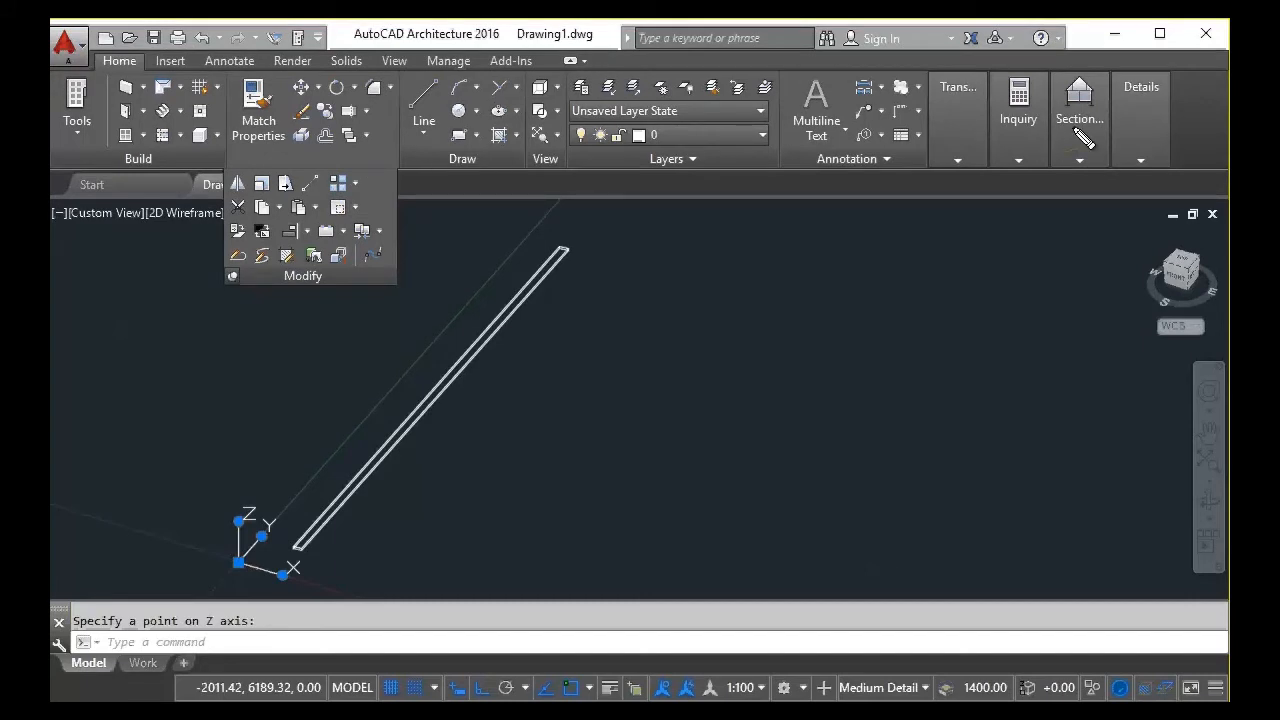
{"action": "left_click", "coordinate": [337, 181]}
{"action": "left_click", "coordinate": [356, 184]}
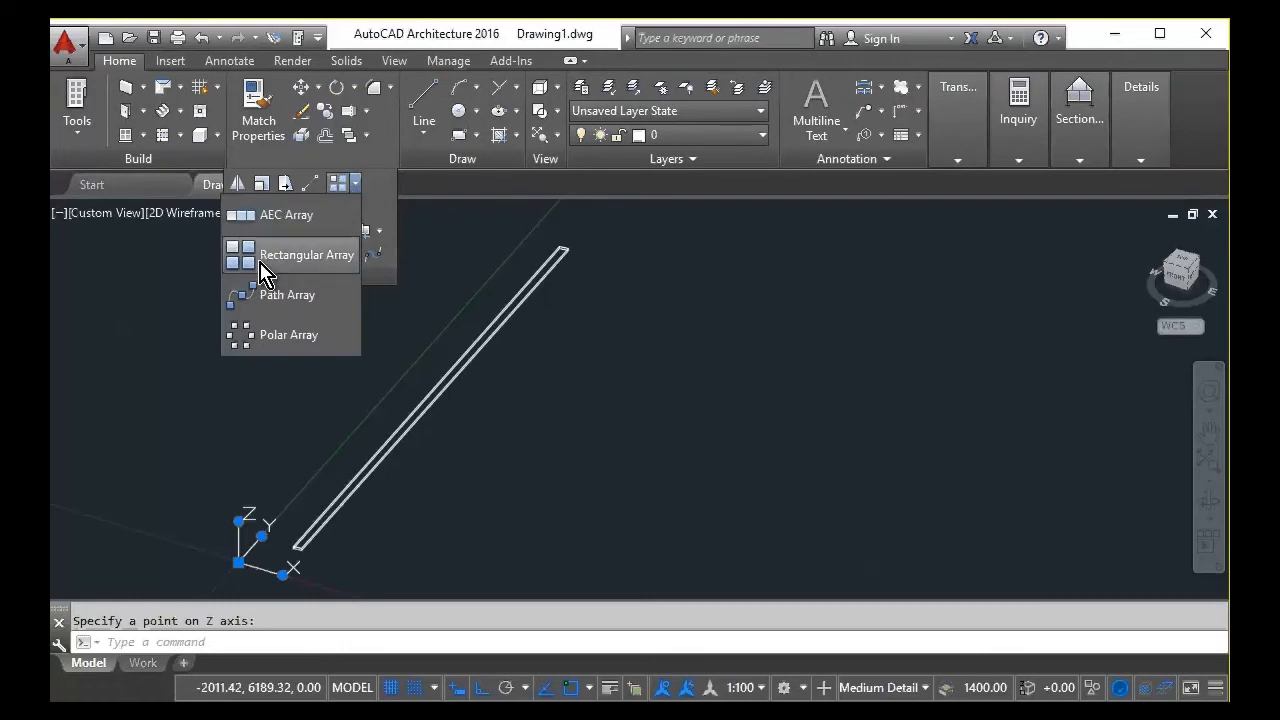
{"action": "left_click", "coordinate": [354, 246]}
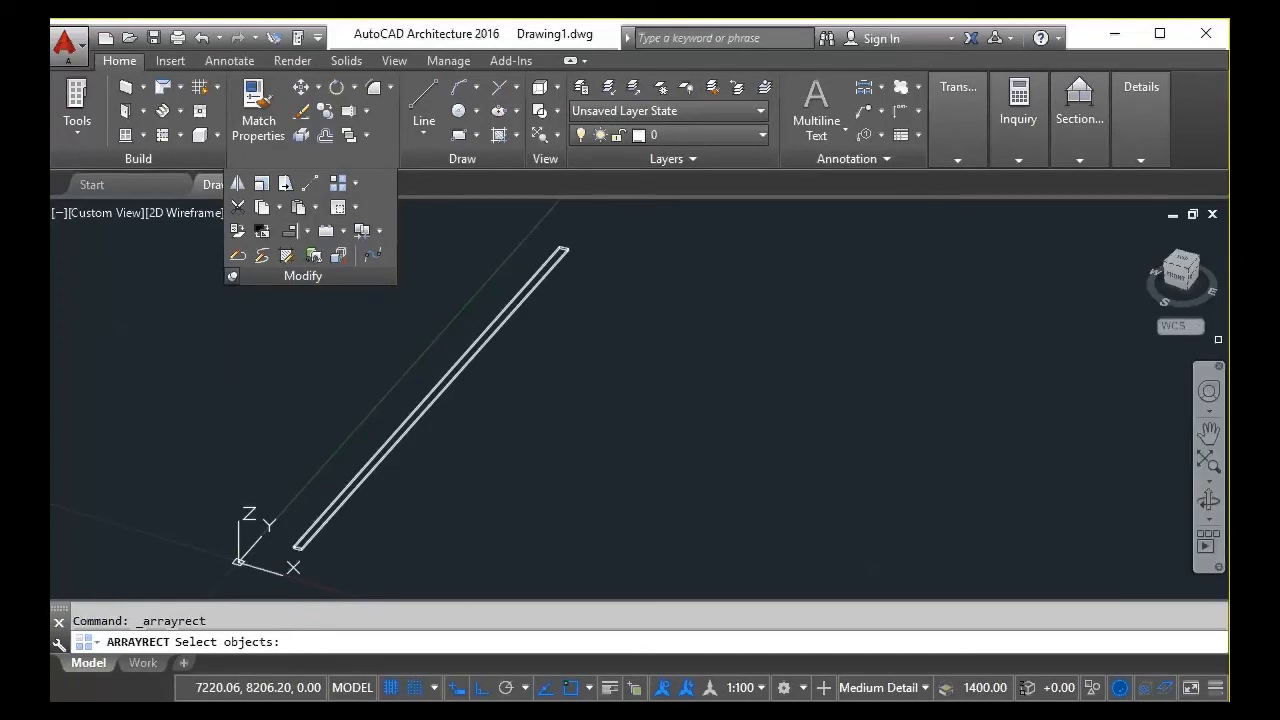
{"action": "mouse_move", "coordinate": [297, 637]}
{"action": "left_mouse_down"}
{"action": "mouse_move", "coordinate": [214, 624]}
{"action": "mouse_move", "coordinate": [95, 660]}
{"action": "mouse_move", "coordinate": [290, 664]}
{"action": "mouse_move", "coordinate": [268, 628]}
{"action": "left_mouse_up"}
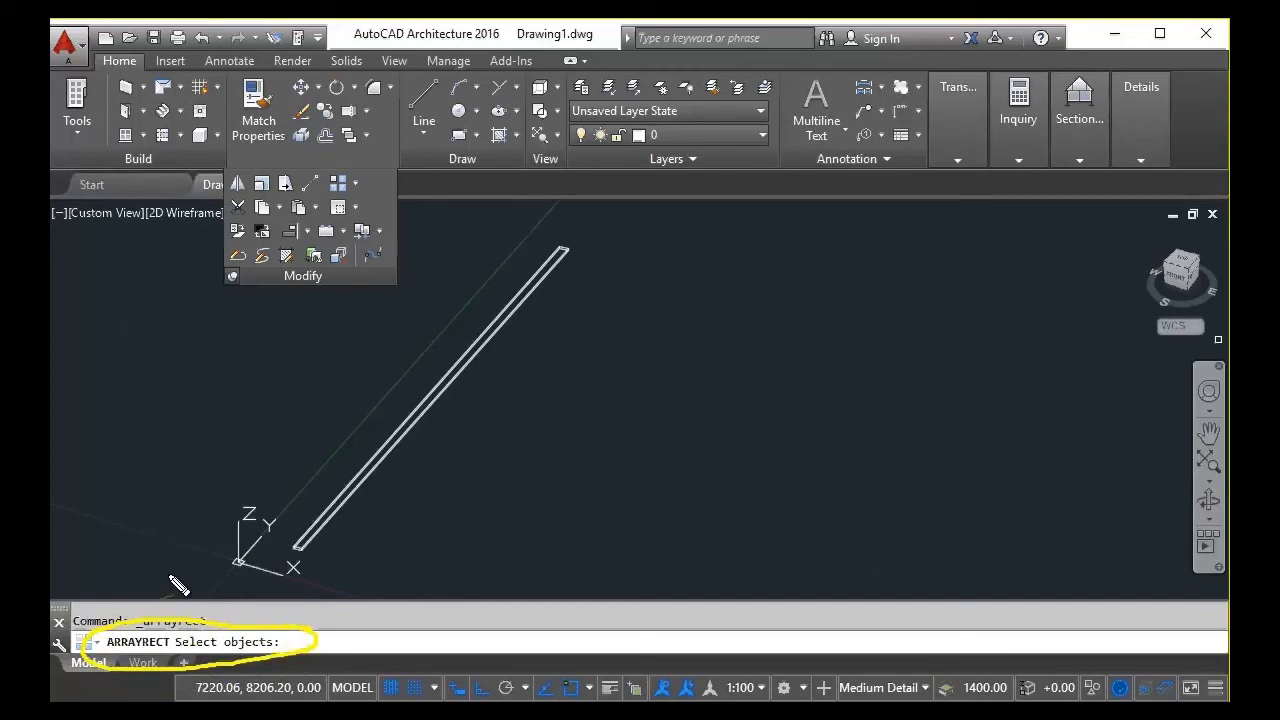
{"action": "mouse_move", "coordinate": [147, 497]}
{"action": "left_mouse_down"}
{"action": "mouse_move", "coordinate": [177, 609]}
{"action": "mouse_move", "coordinate": [206, 586]}
{"action": "left_mouse_up"}
{"action": "left_click_drag", "start_coordinate": [438, 523], "coordinate": [305, 635]}
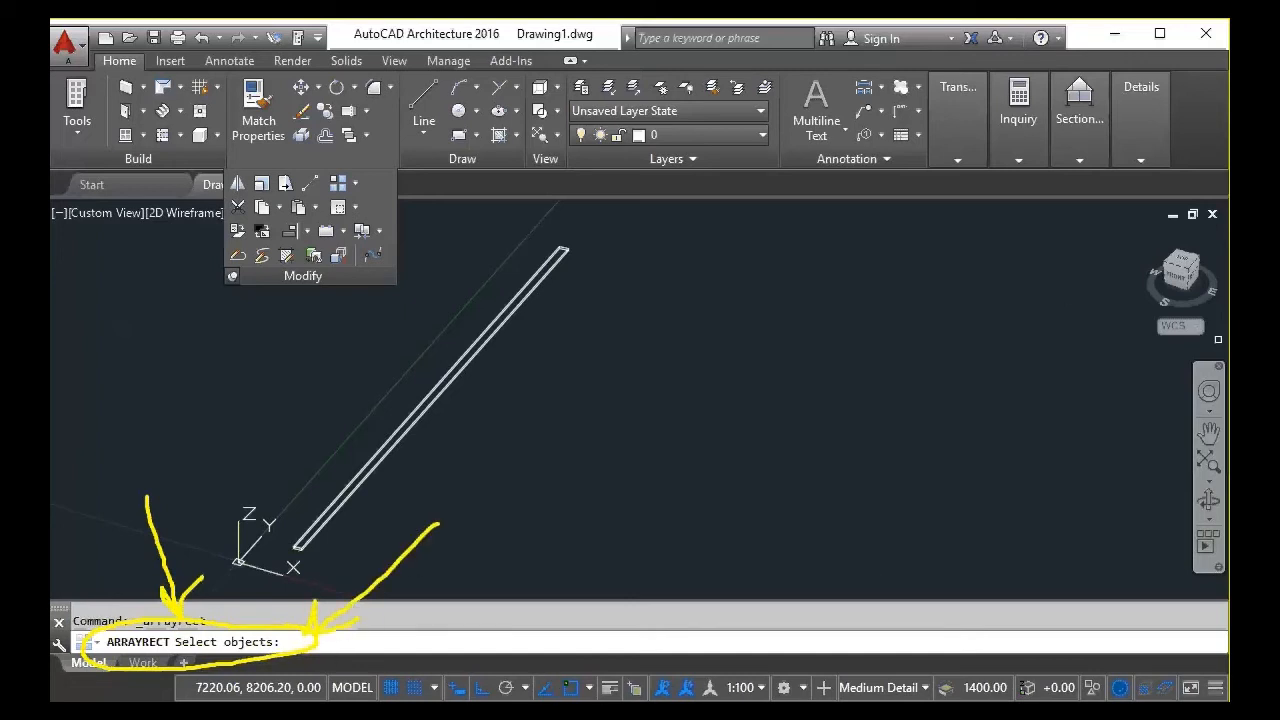
{"action": "key", "text": "Escape"}
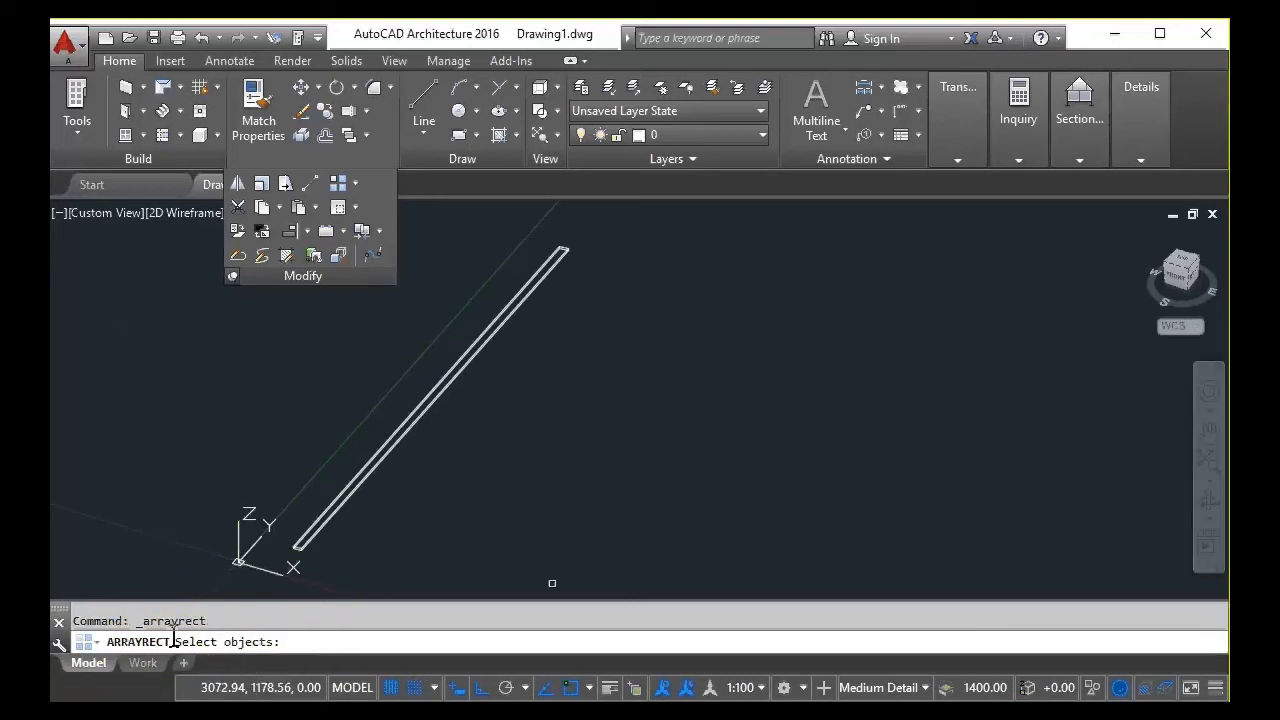
{"action": "left_click", "coordinate": [362, 472]}
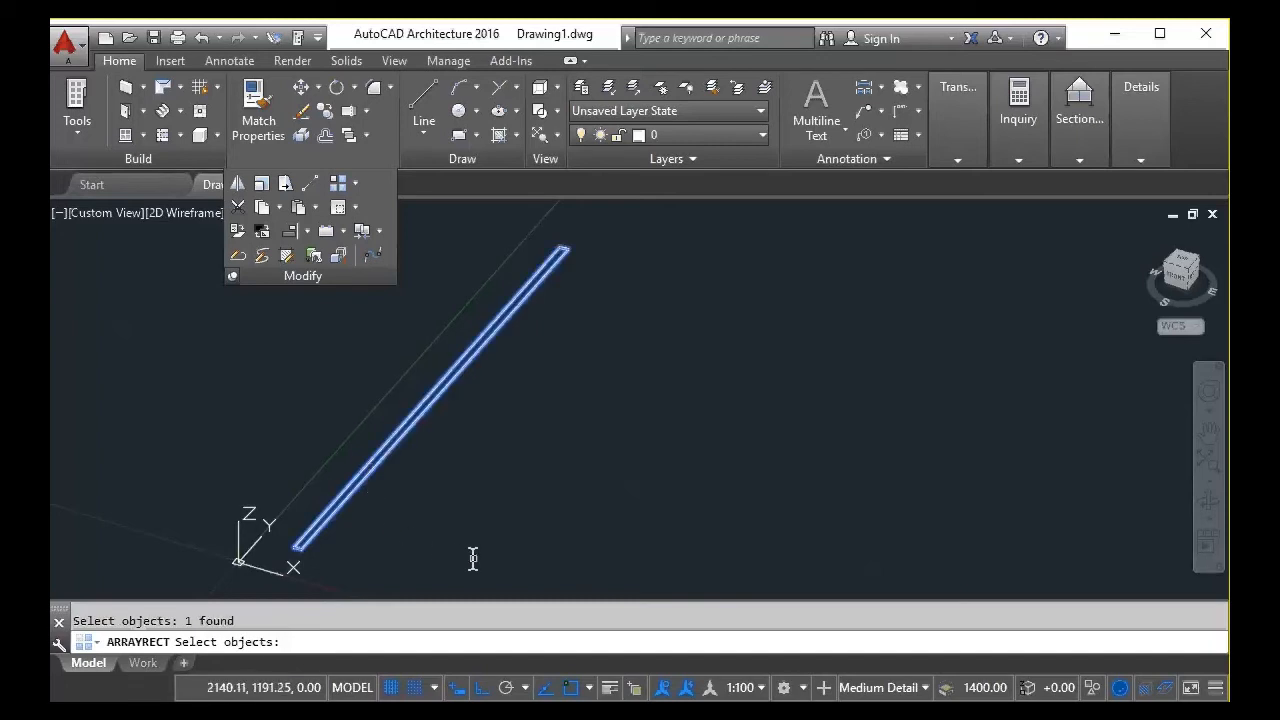
{"action": "key", "text": "Return"}
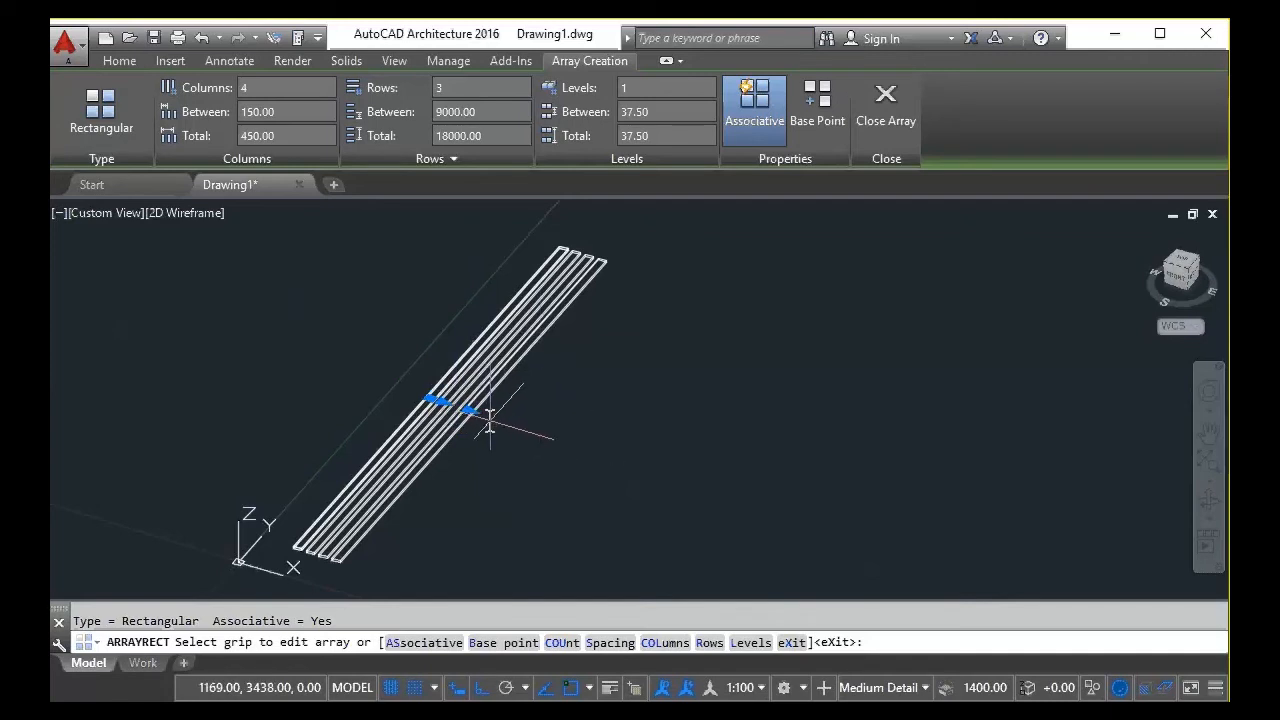
{"action": "key", "text": "Return"}
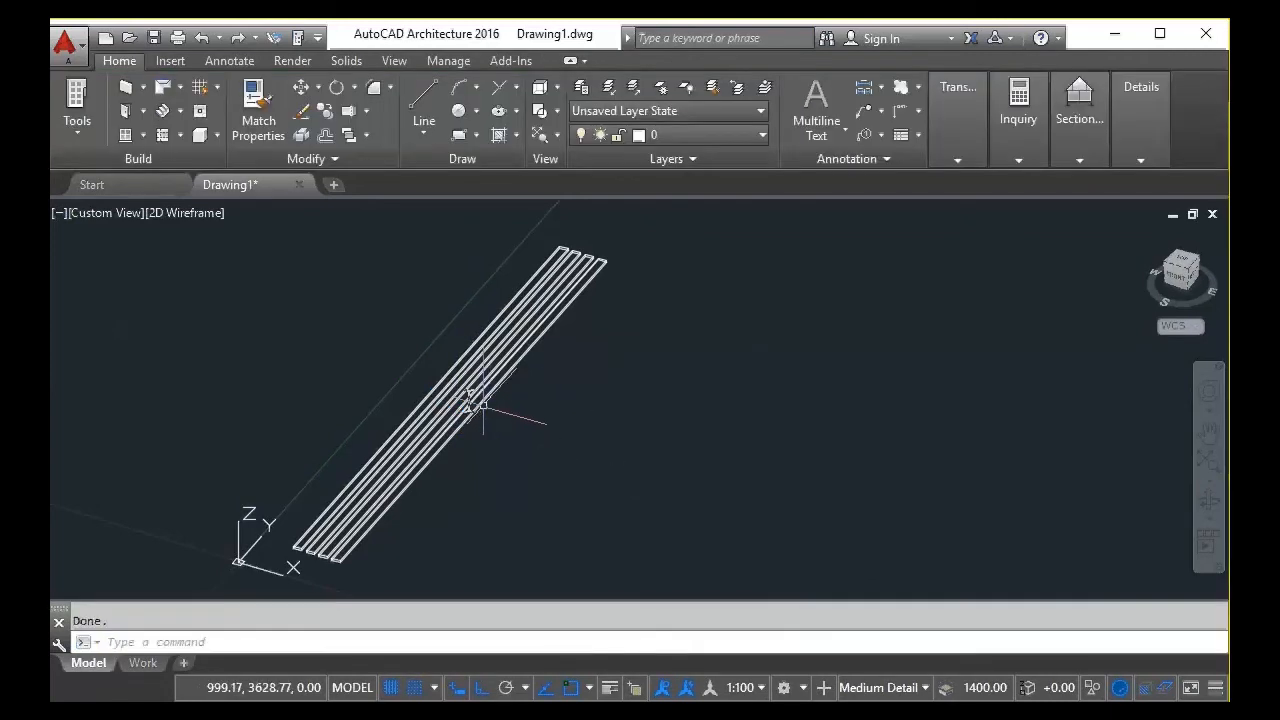
{"action": "left_click", "coordinate": [453, 427]}
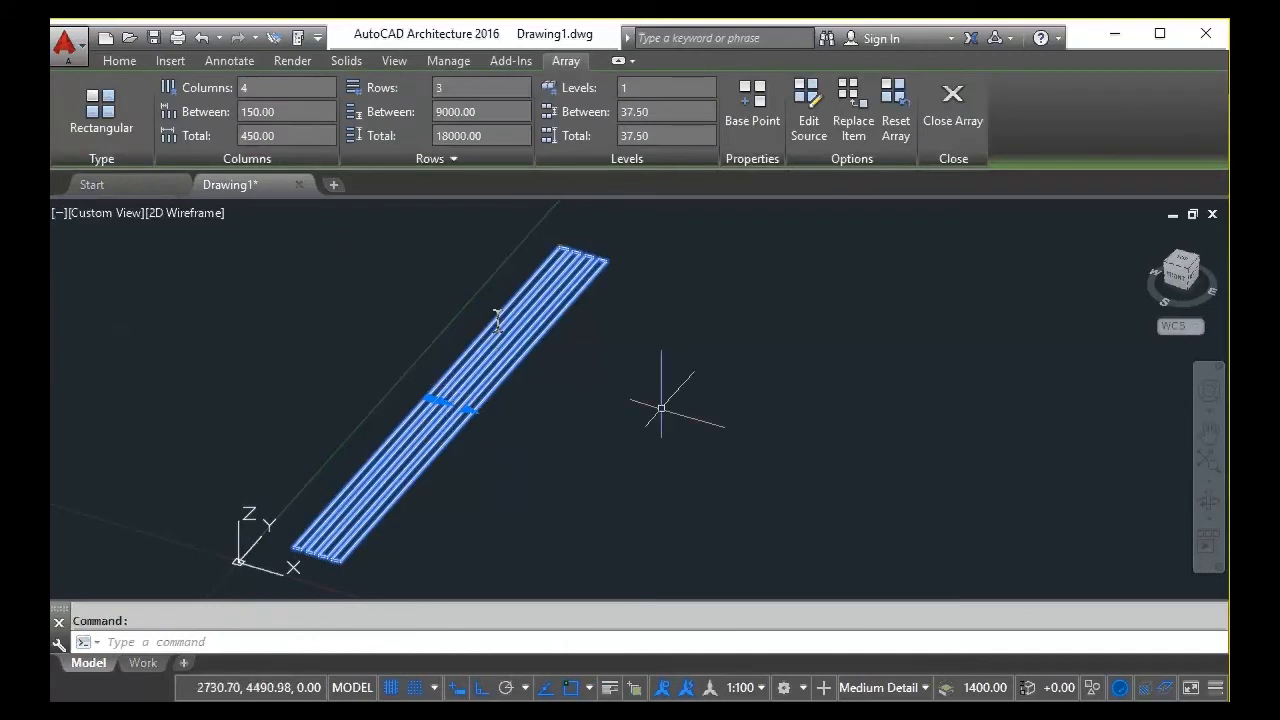
{"action": "left_click", "coordinate": [581, 375]}
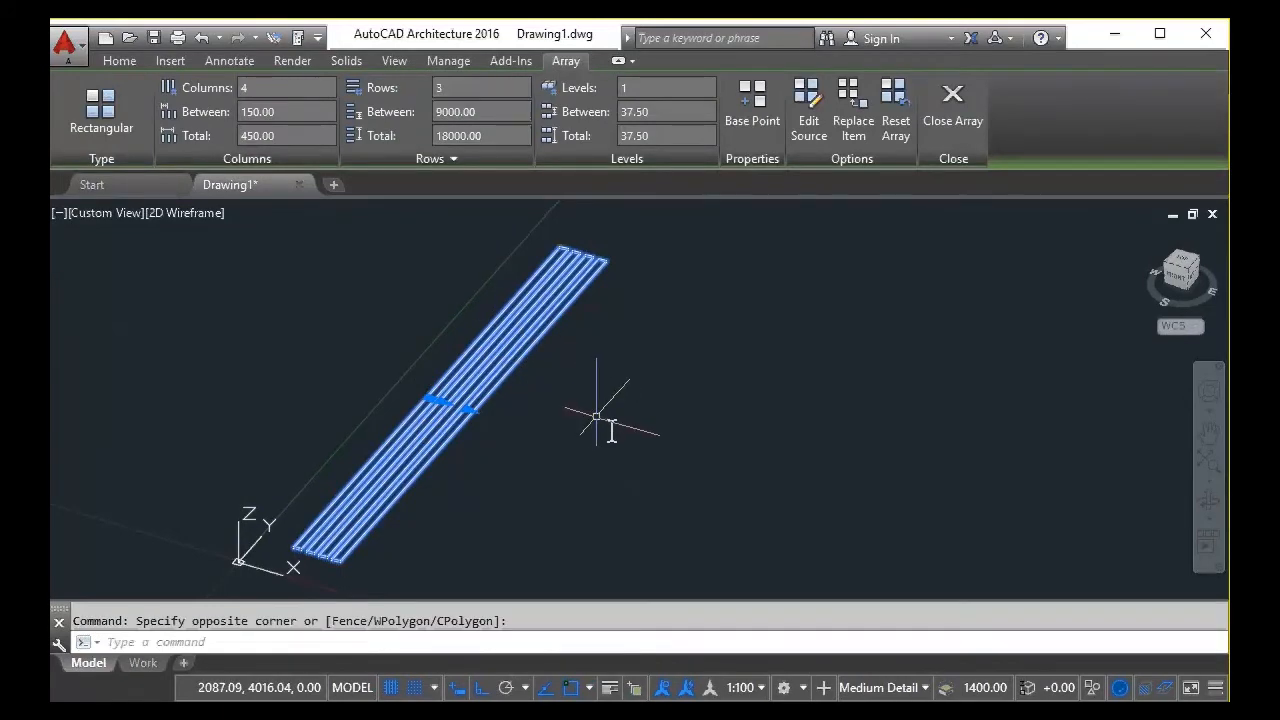
{"action": "key", "text": "Escape"}
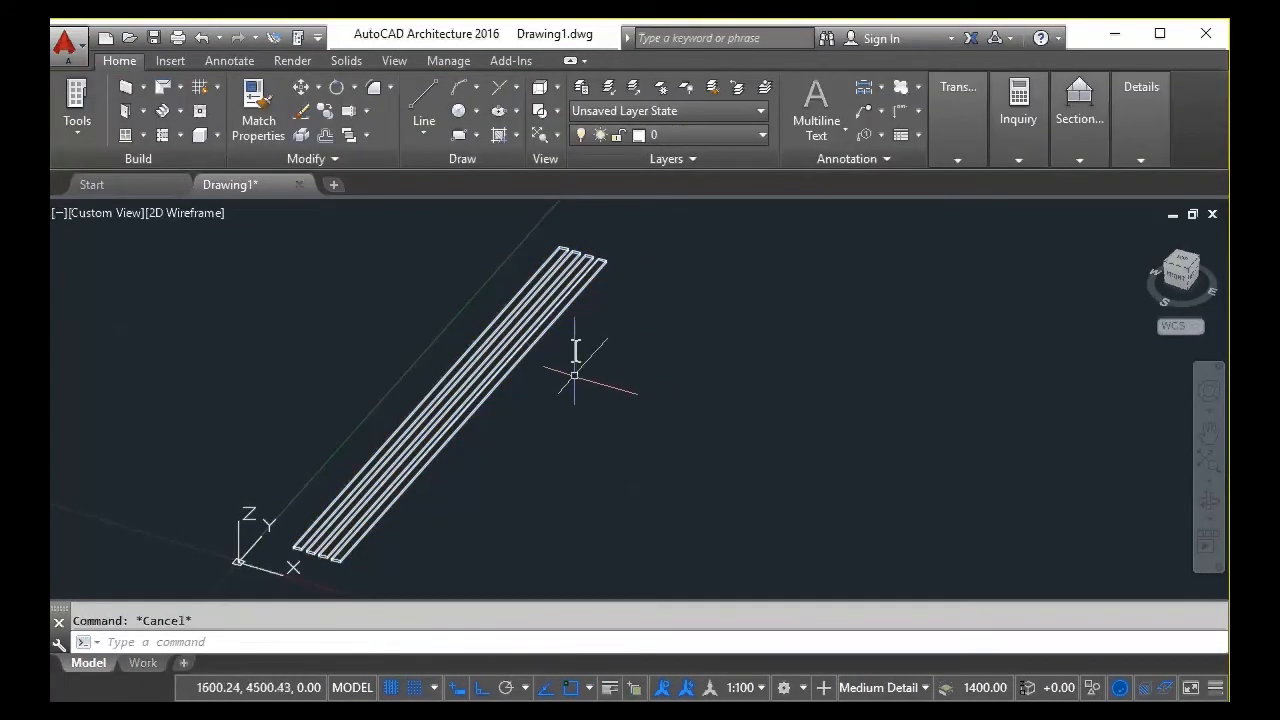
{"action": "left_click", "coordinate": [537, 322]}
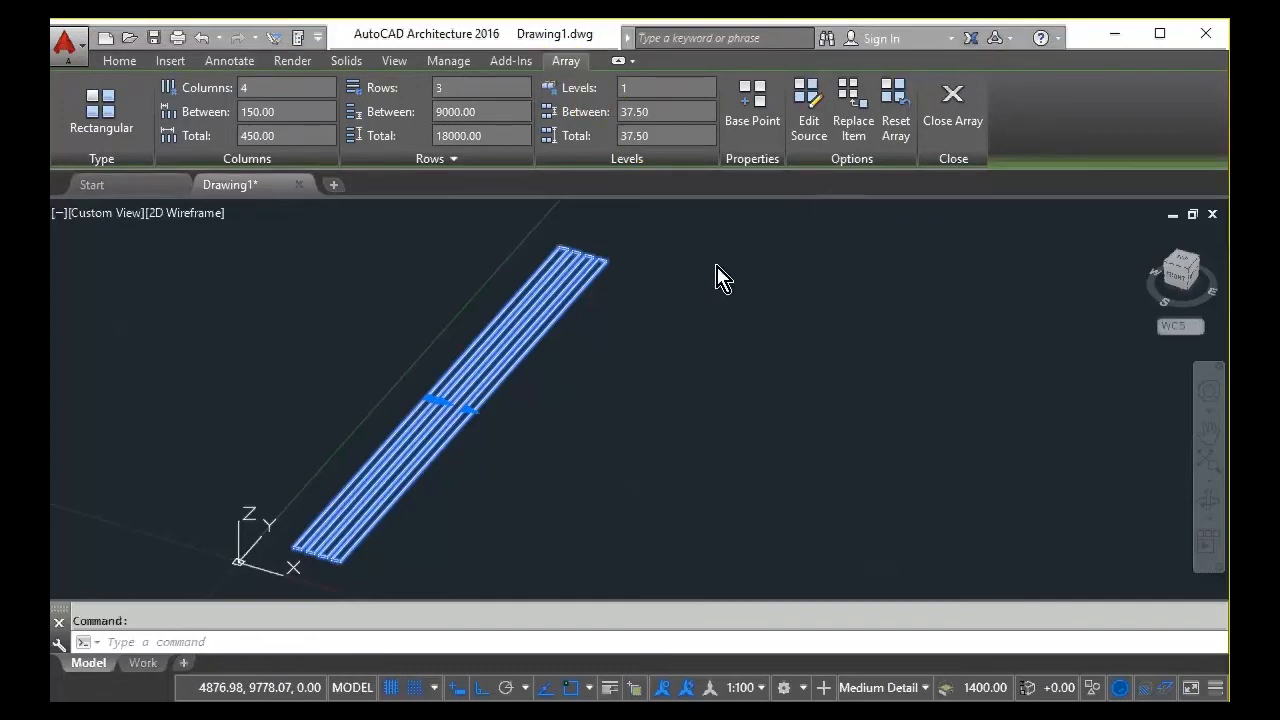
{"action": "left_click", "coordinate": [648, 395]}
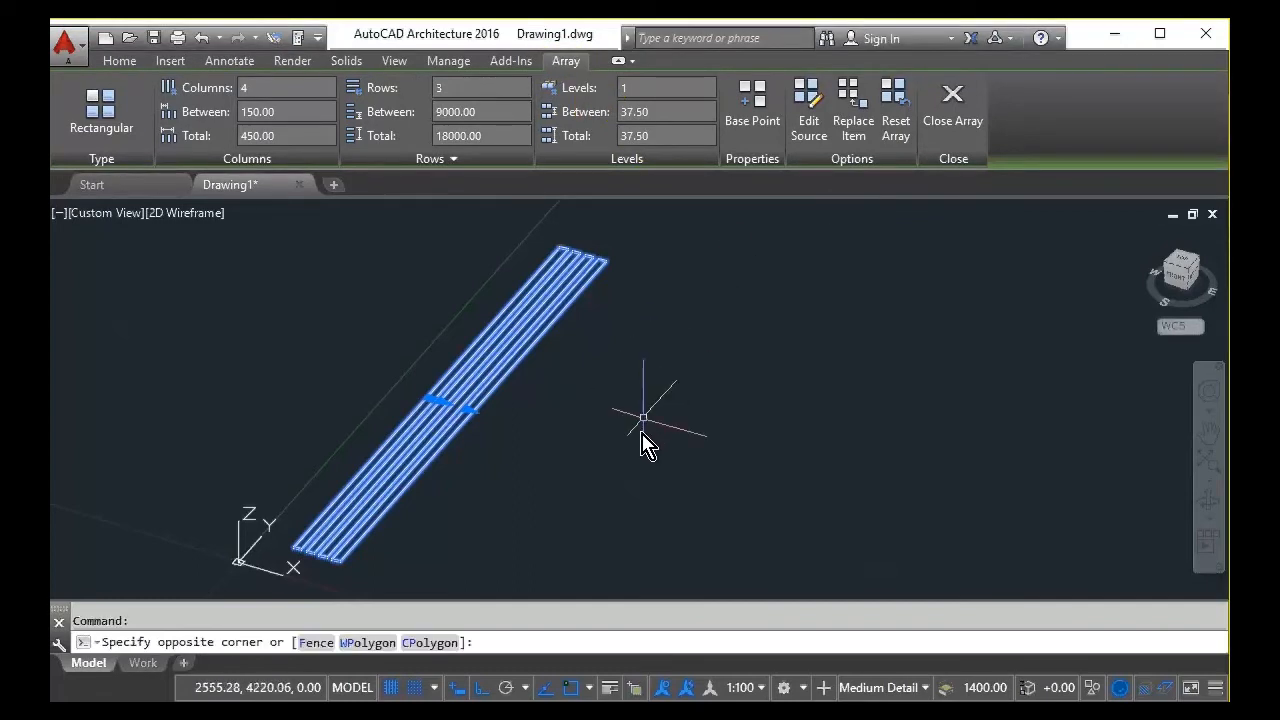
{"action": "key", "text": "Escape"}
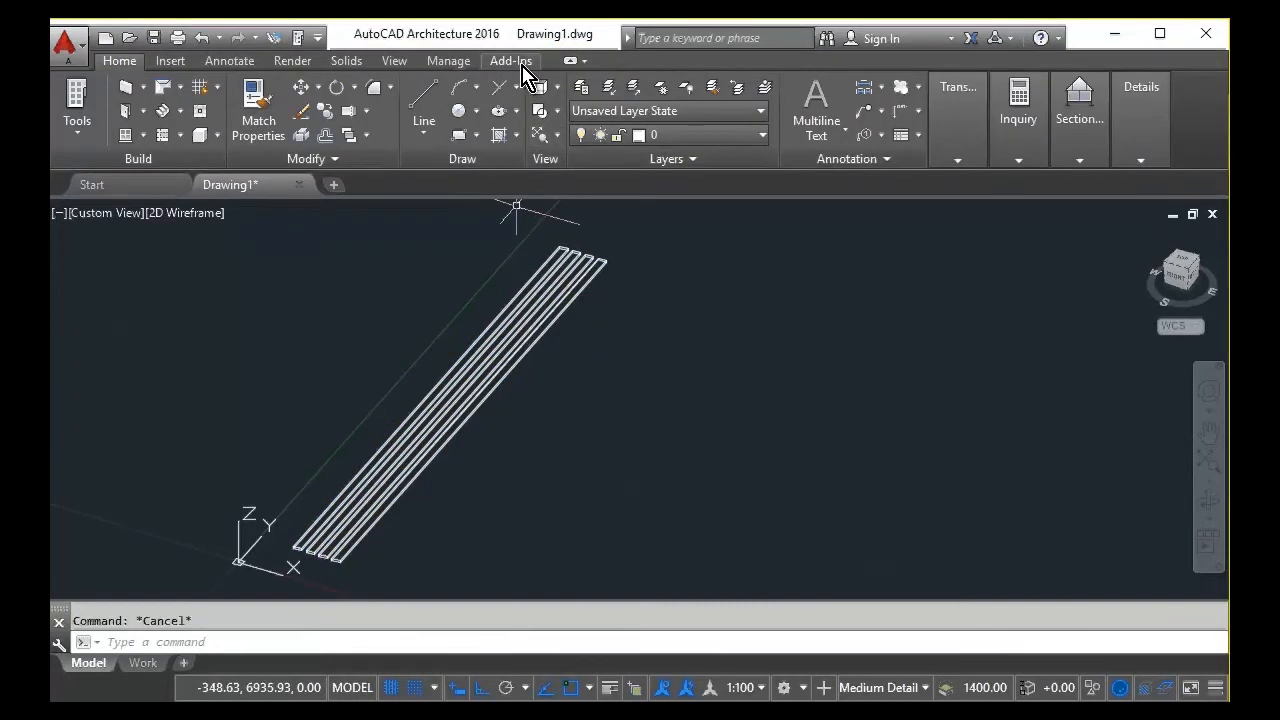
Increase the board array's column count to 21 along the X axis
{"action": "left_click", "coordinate": [546, 331]}
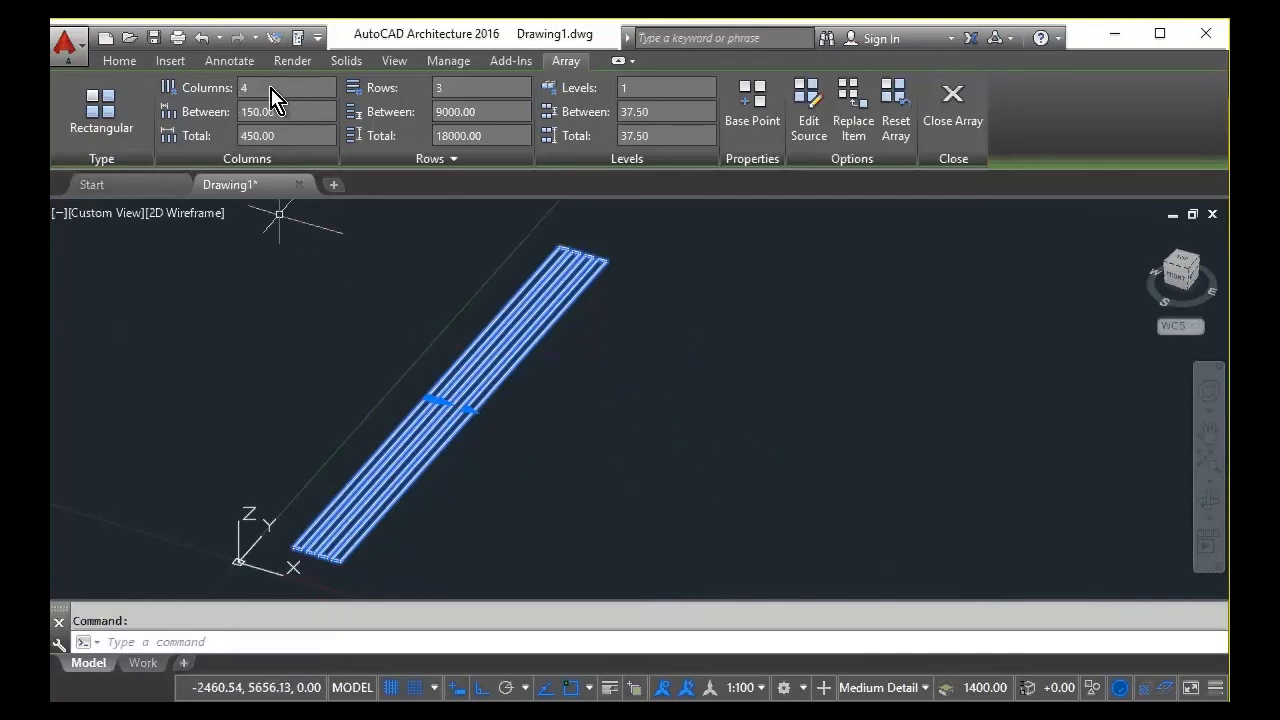
{"action": "left_click", "coordinate": [430, 90]}
{"action": "left_click", "coordinate": [640, 415]}
{"action": "mouse_move", "coordinate": [470, 418]}
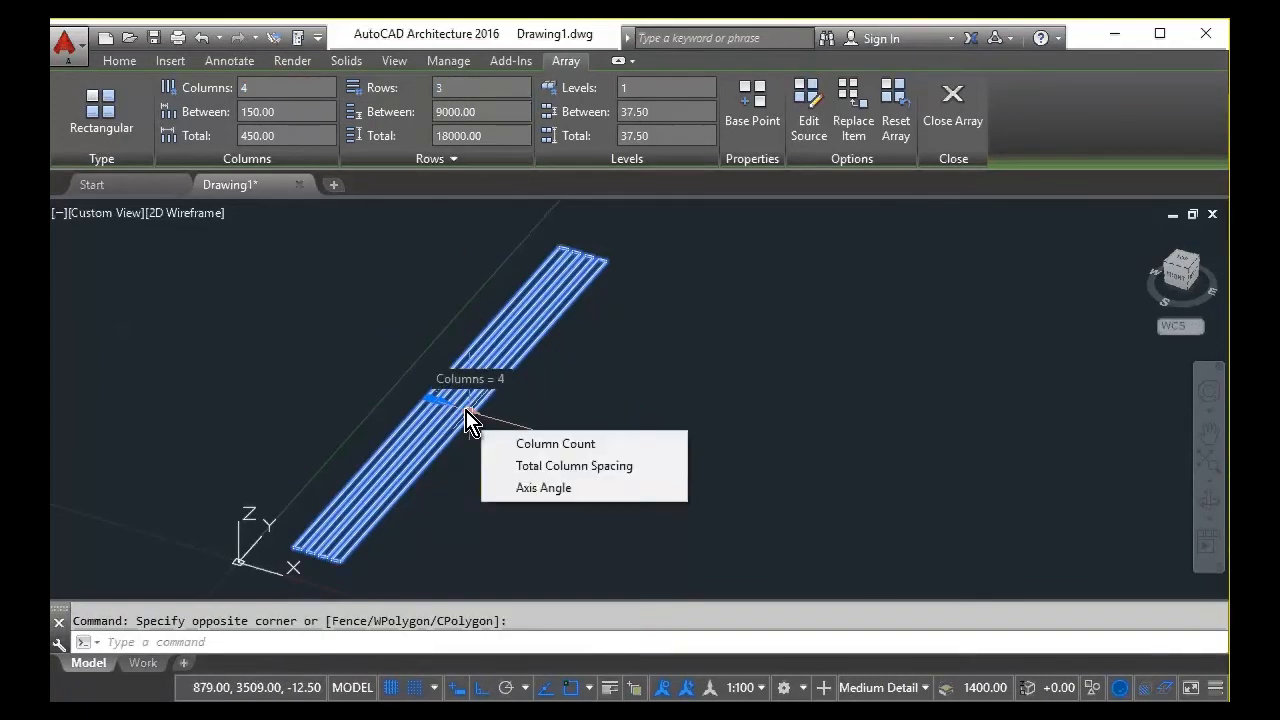
{"action": "left_click", "coordinate": [523, 443]}
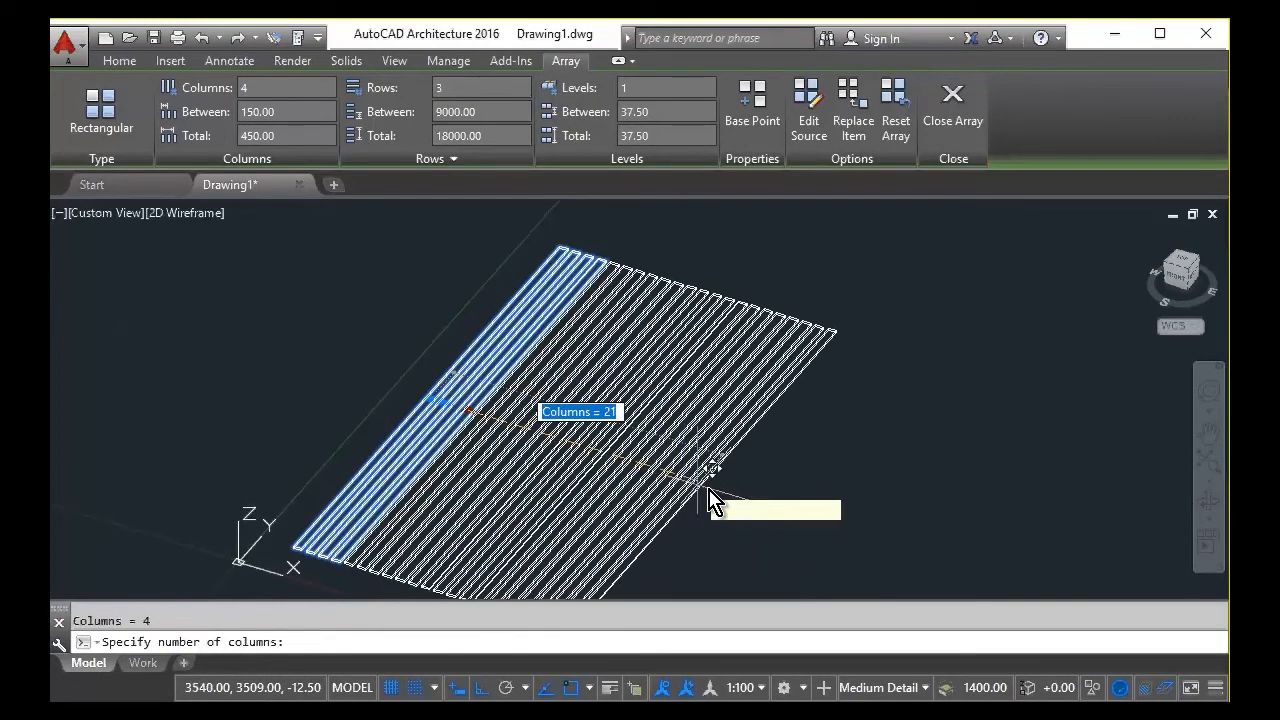
{"action": "left_click", "coordinate": [672, 455]}
Examine the gaps between the arrayed boards up close, and the layout of the whole array with its rows along the Y axis
{"action": "middle_click_drag", "start_coordinate": [677, 457], "coordinate": [715, 235]}
{"action": "scroll", "coordinate": [315, 362], "scroll_direction": "up", "scroll_amount": 8}
{"action": "middle_click_drag", "start_coordinate": [690, 356], "coordinate": [174, 321]}
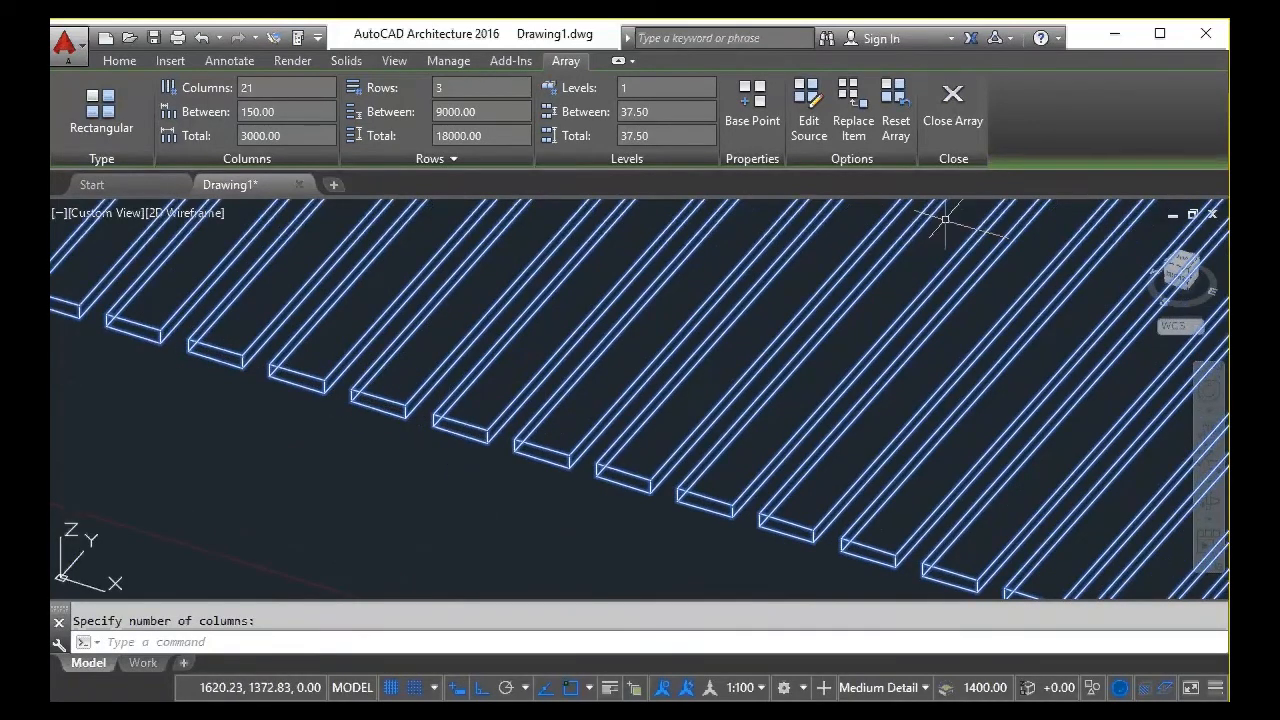
{"action": "scroll", "coordinate": [945, 218], "scroll_direction": "down", "scroll_amount": 5}
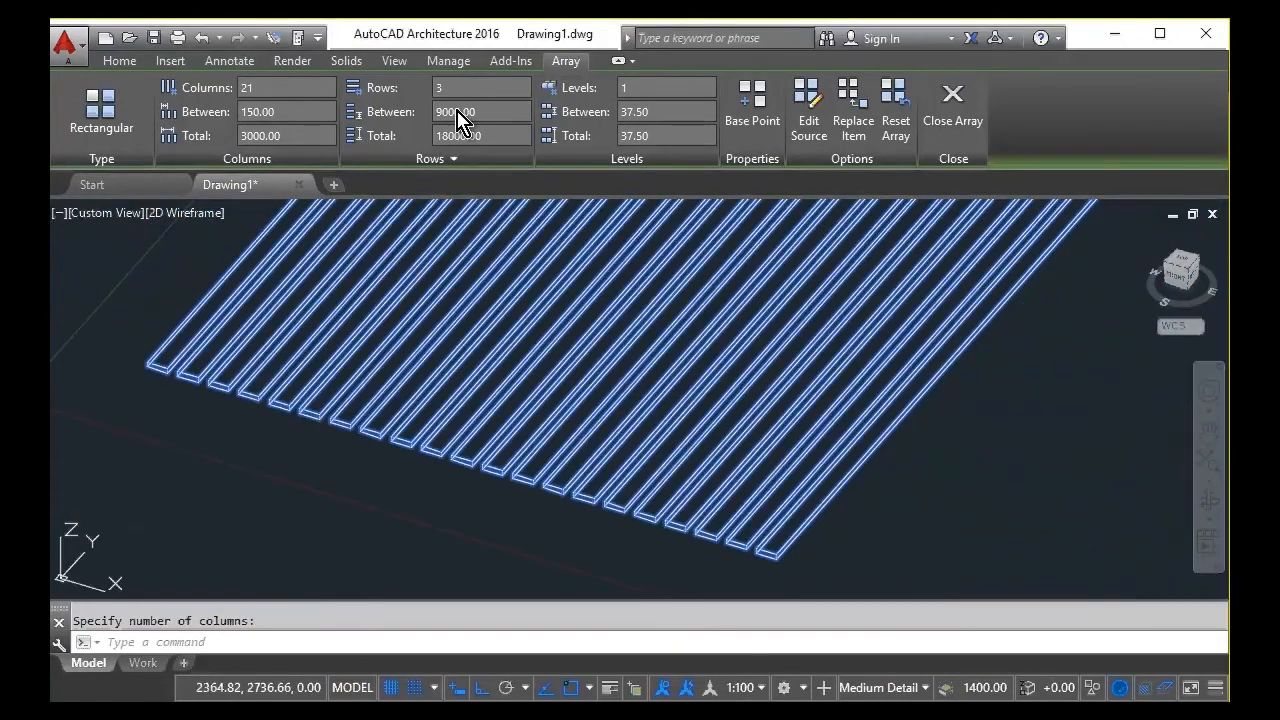
{"action": "scroll", "coordinate": [303, 406], "scroll_direction": "down", "scroll_amount": 10}
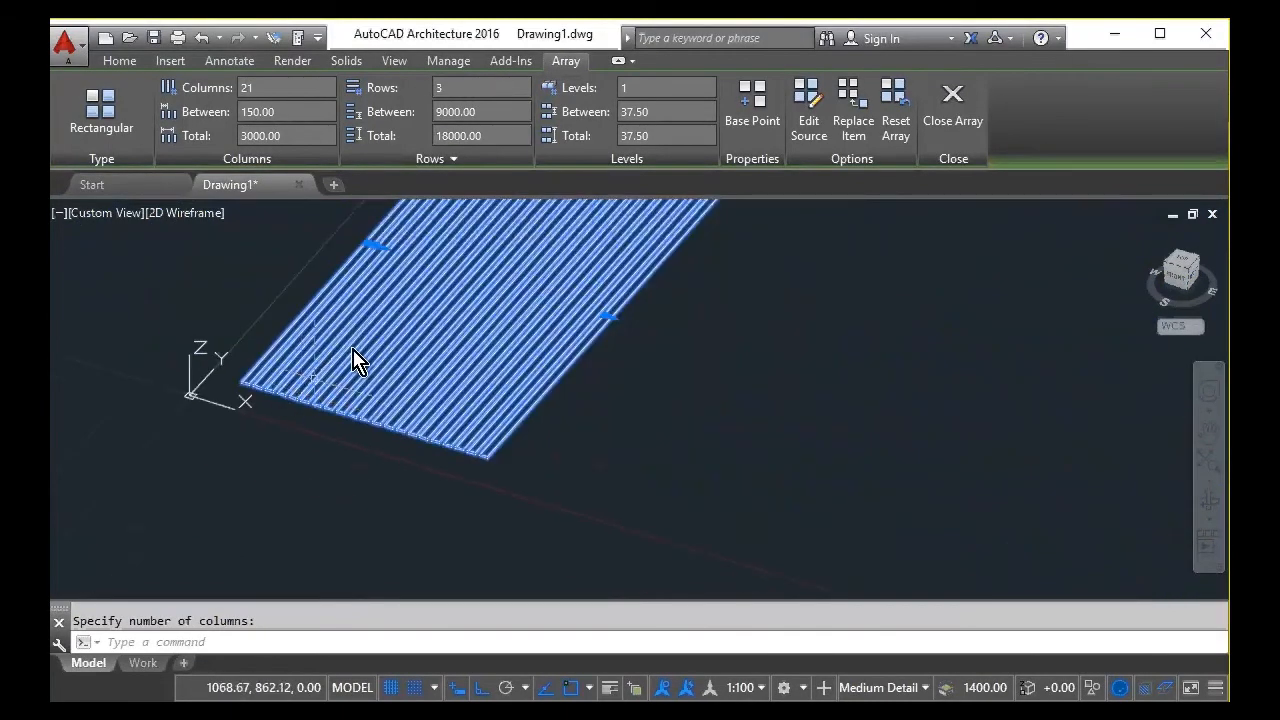
{"action": "middle_click_drag", "start_coordinate": [519, 270], "coordinate": [460, 360]}
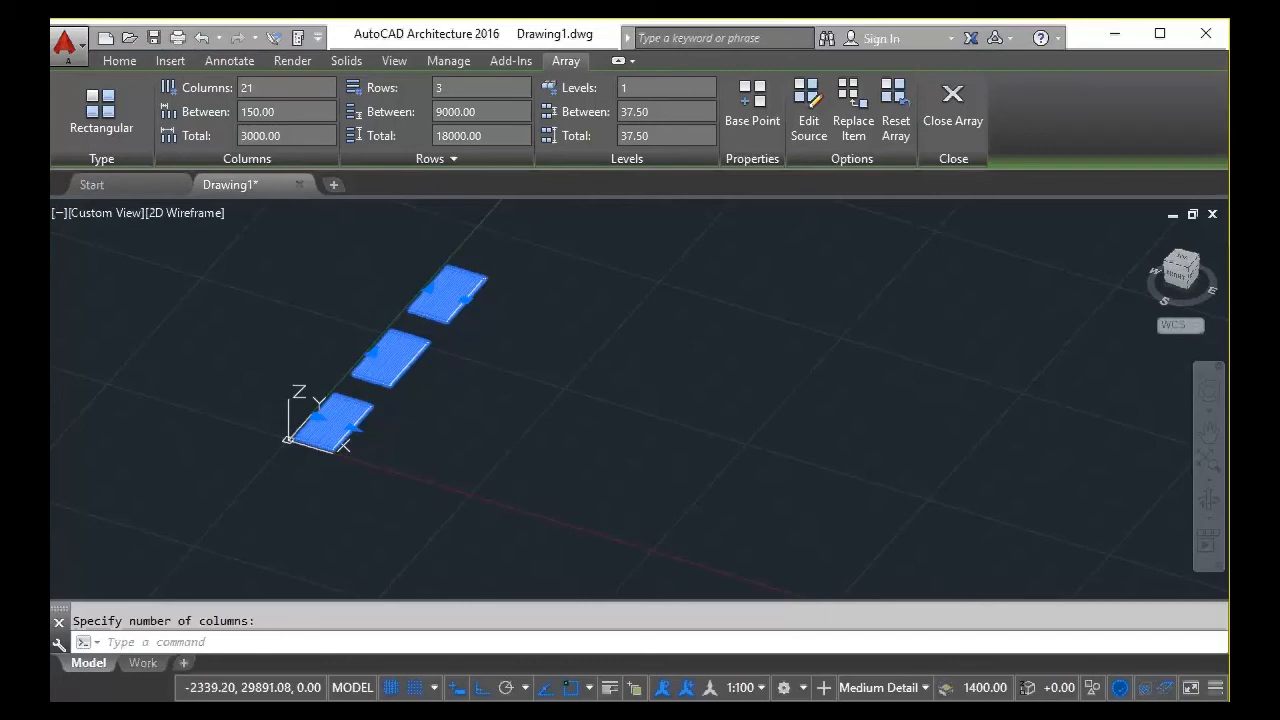
{"action": "left_click", "coordinate": [447, 88]}
{"action": "left_click_drag", "start_coordinate": [414, 174], "coordinate": [428, 133]}
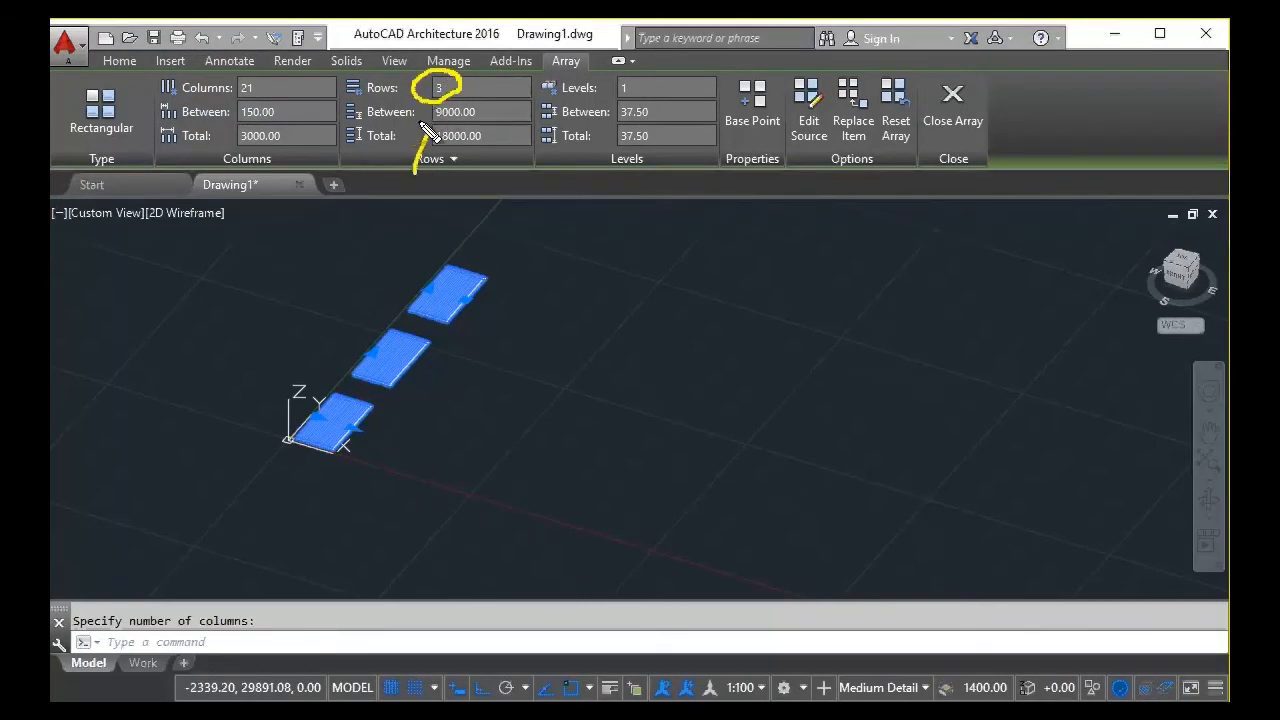
{"action": "mouse_move", "coordinate": [263, 82]}
{"action": "left_mouse_down"}
{"action": "mouse_move", "coordinate": [284, 100]}
{"action": "mouse_move", "coordinate": [266, 72]}
{"action": "left_mouse_up"}
{"action": "left_click_drag", "start_coordinate": [214, 172], "coordinate": [238, 114]}
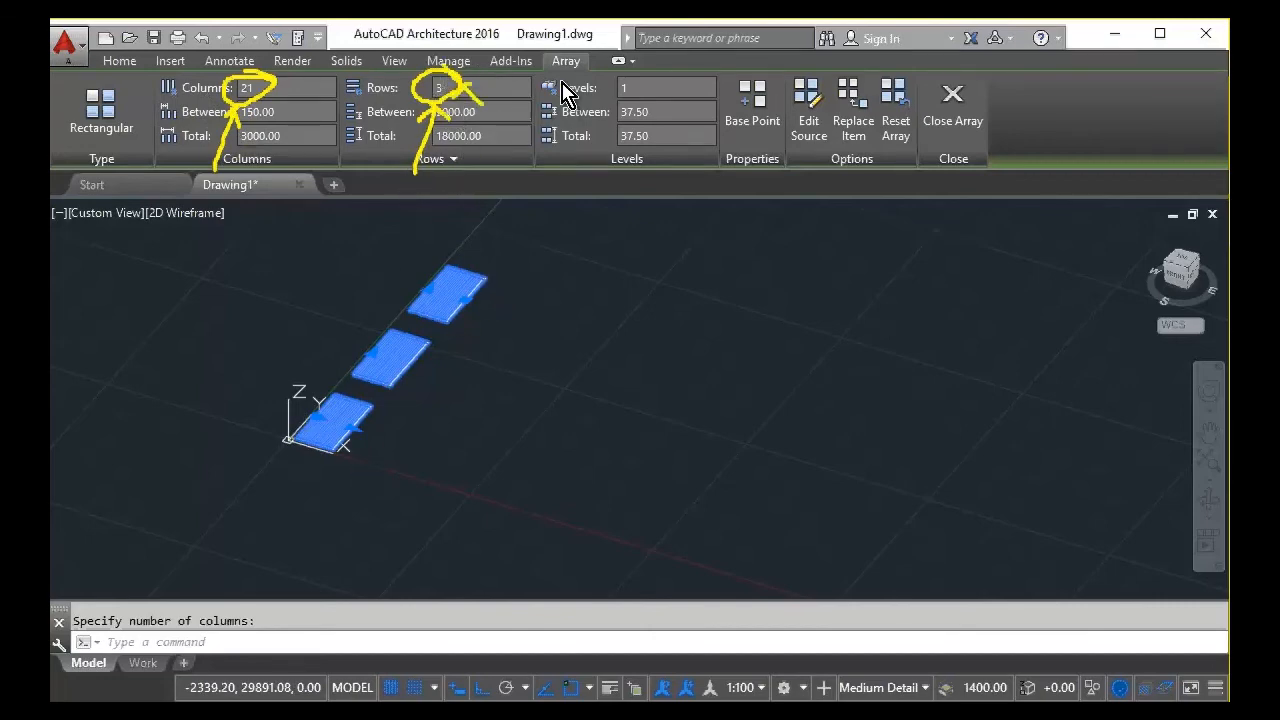
{"action": "key", "text": "Escape"}
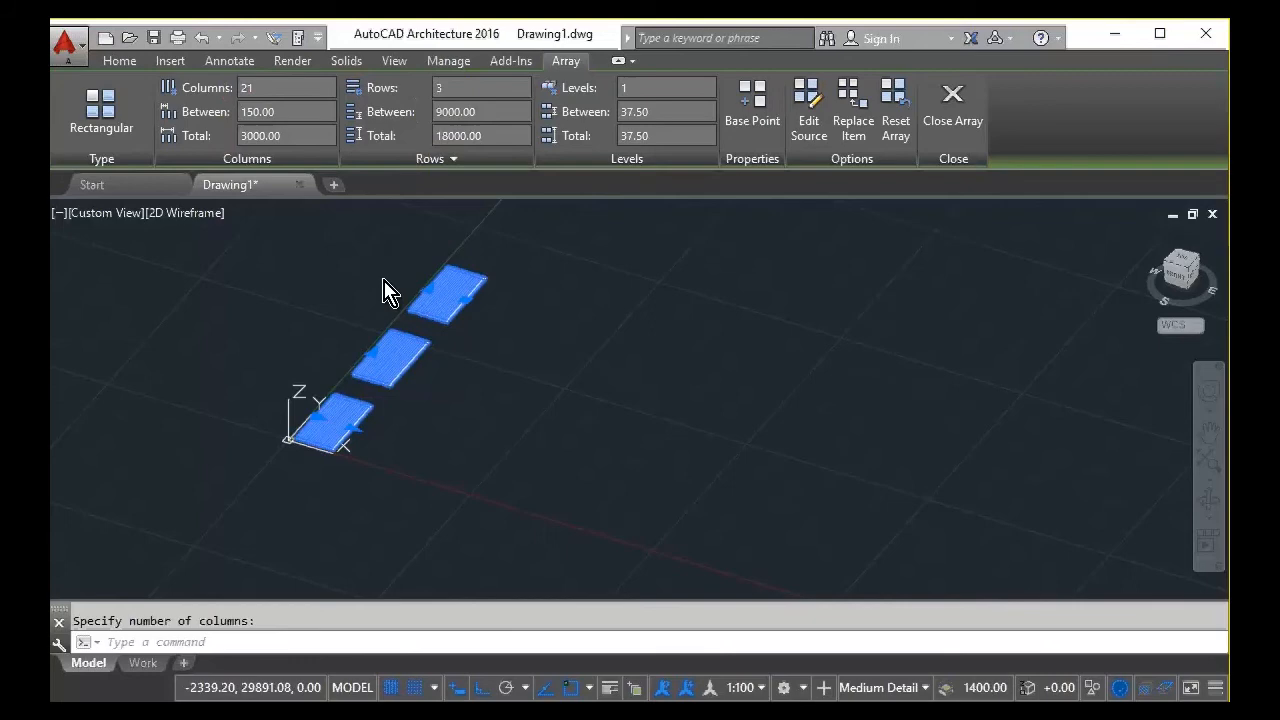
Set the board array's row count to 1
{"action": "left_click", "coordinate": [455, 88]}
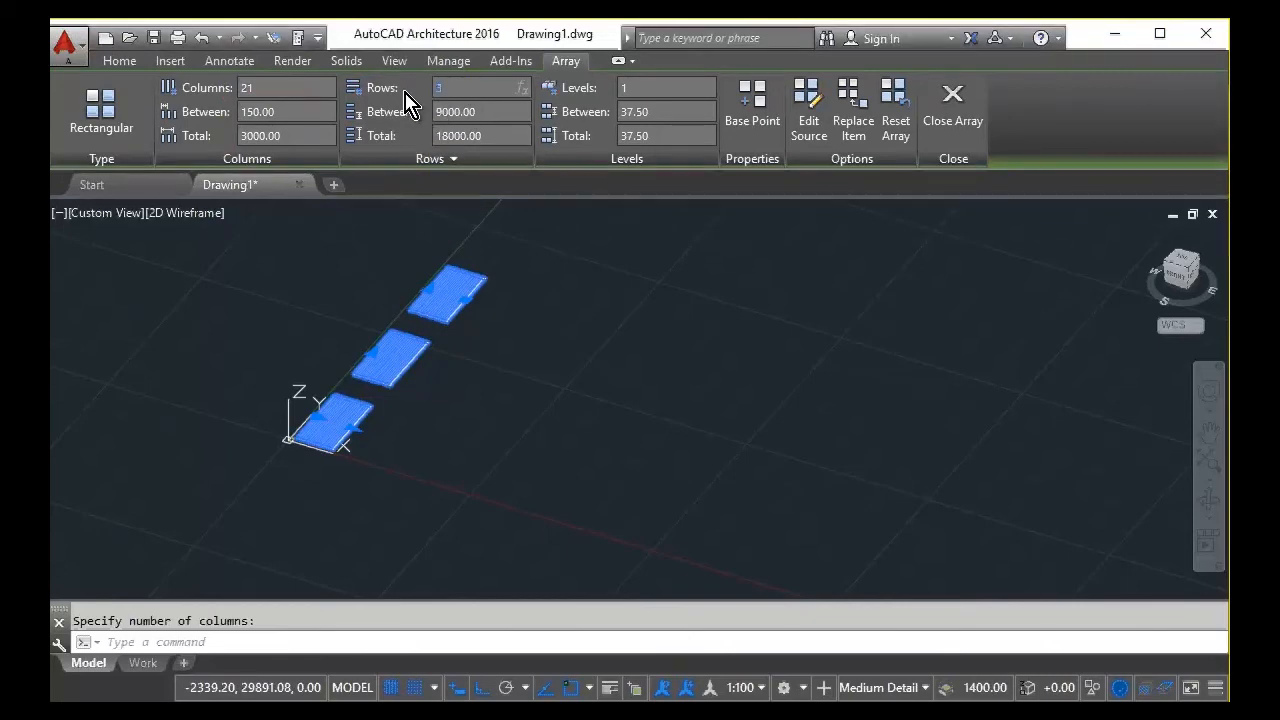
{"action": "key", "text": "Return"}
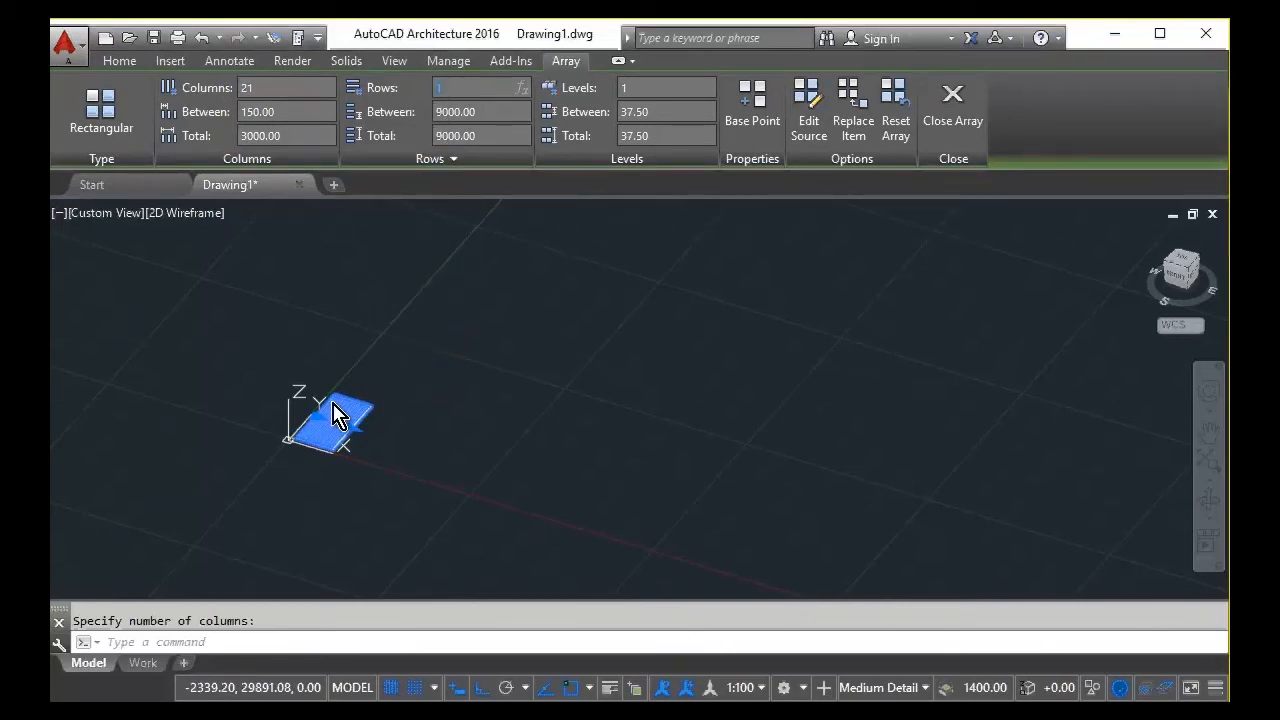
{"action": "scroll", "coordinate": [334, 480], "scroll_direction": "up", "scroll_amount": 5}
{"action": "scroll", "coordinate": [455, 372], "scroll_direction": "down", "scroll_amount": 3}
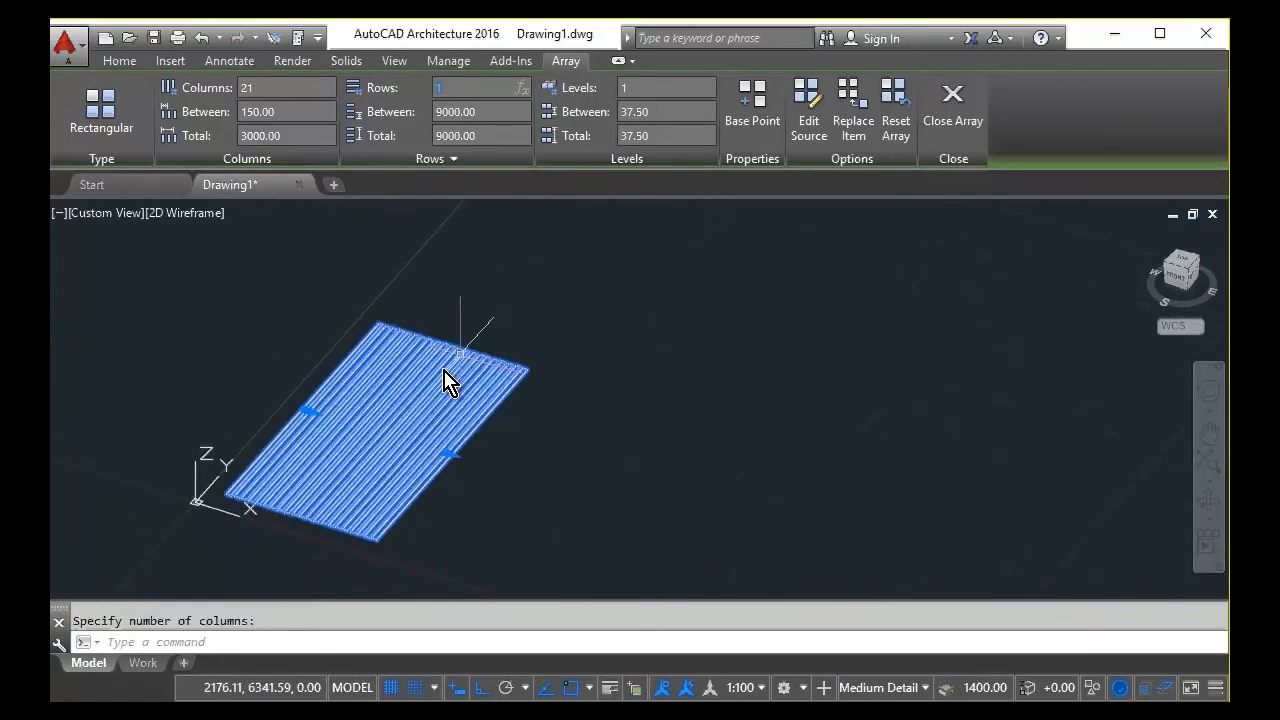
Extend the board array along the X axis to 33 columns
{"action": "scroll", "coordinate": [468, 490], "scroll_direction": "up", "scroll_amount": 3}
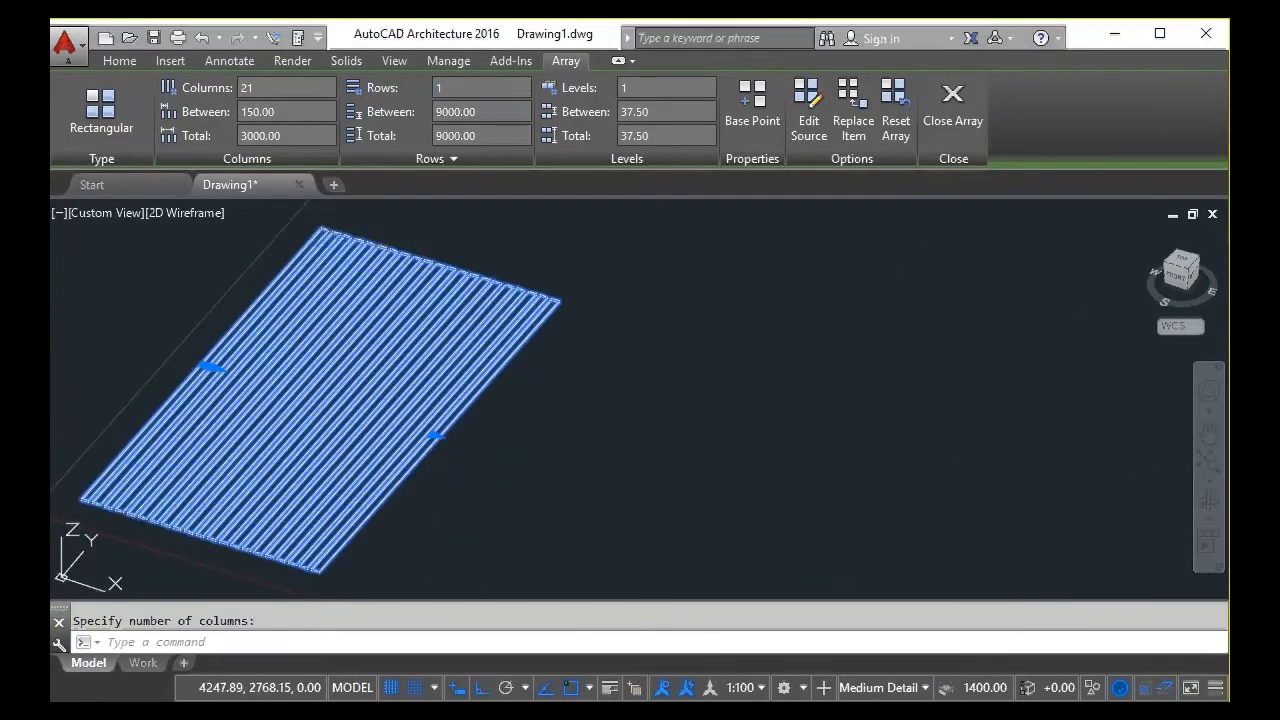
{"action": "mouse_move", "coordinate": [492, 446]}
{"action": "left_mouse_down"}
{"action": "mouse_move", "coordinate": [425, 450]}
{"action": "mouse_move", "coordinate": [437, 443]}
{"action": "mouse_move", "coordinate": [476, 493]}
{"action": "left_mouse_up"}
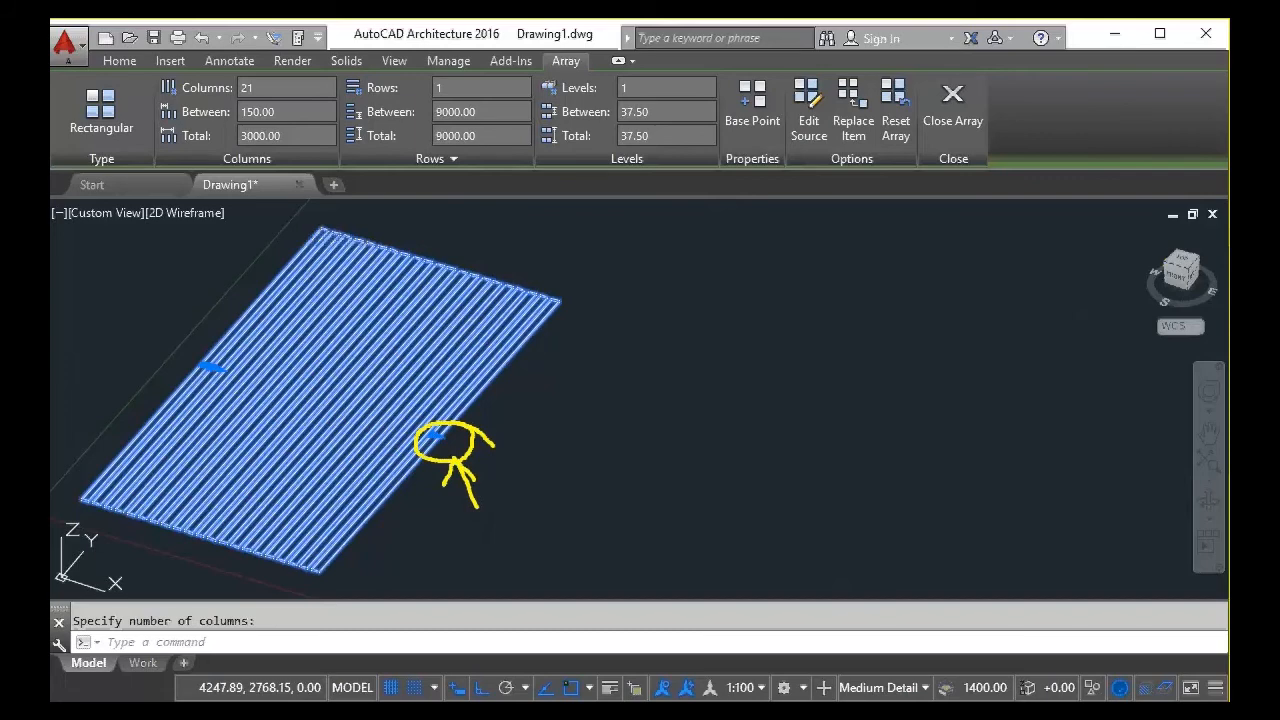
{"action": "key", "text": "Escape"}
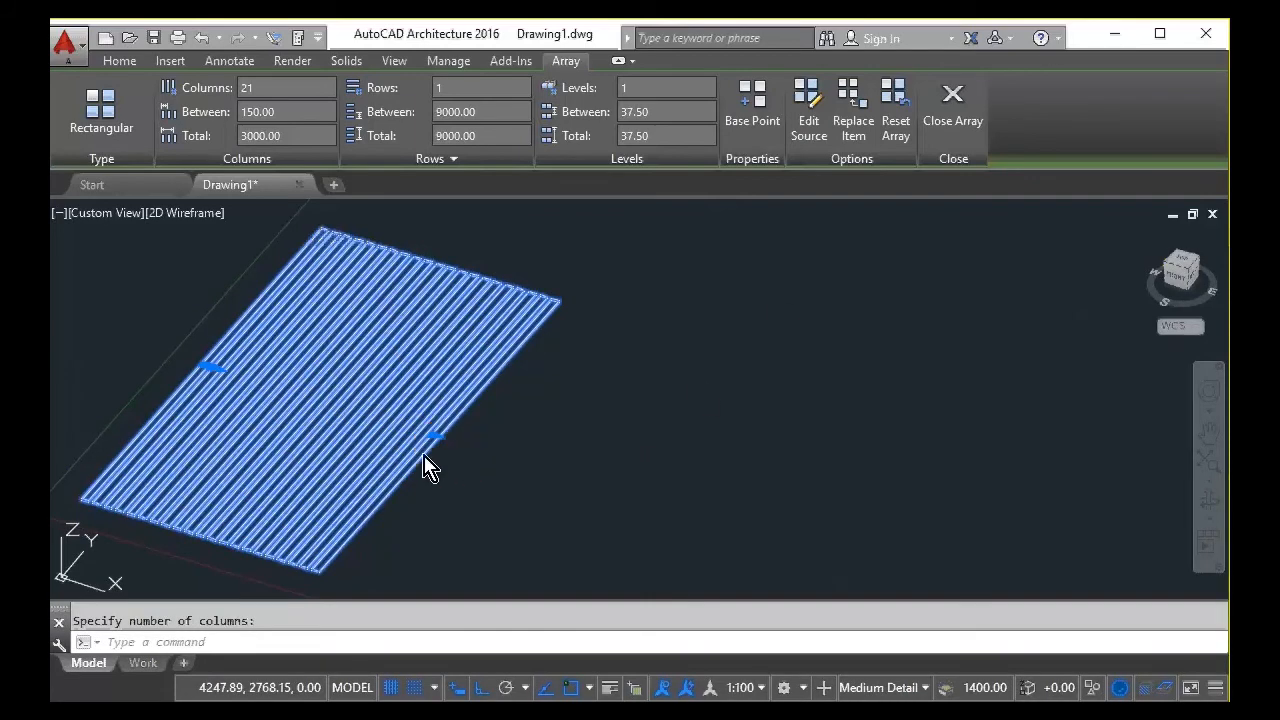
{"action": "left_click_drag", "start_coordinate": [435, 437], "coordinate": [574, 479]}
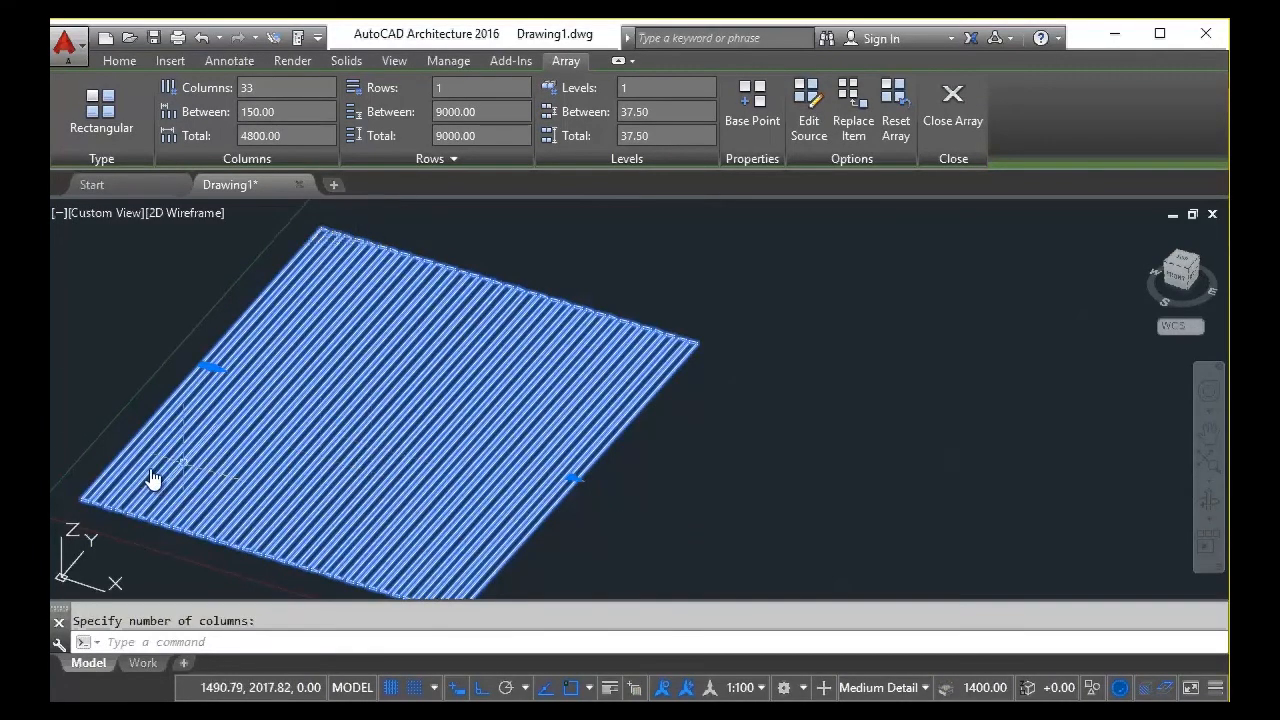
Try column spacings of 284, 131 and 312 for the board array by stretching its column spacing grip
{"action": "scroll", "coordinate": [195, 382], "scroll_direction": "up", "scroll_amount": 4}
{"action": "scroll", "coordinate": [258, 313], "scroll_direction": "up", "scroll_amount": 3}
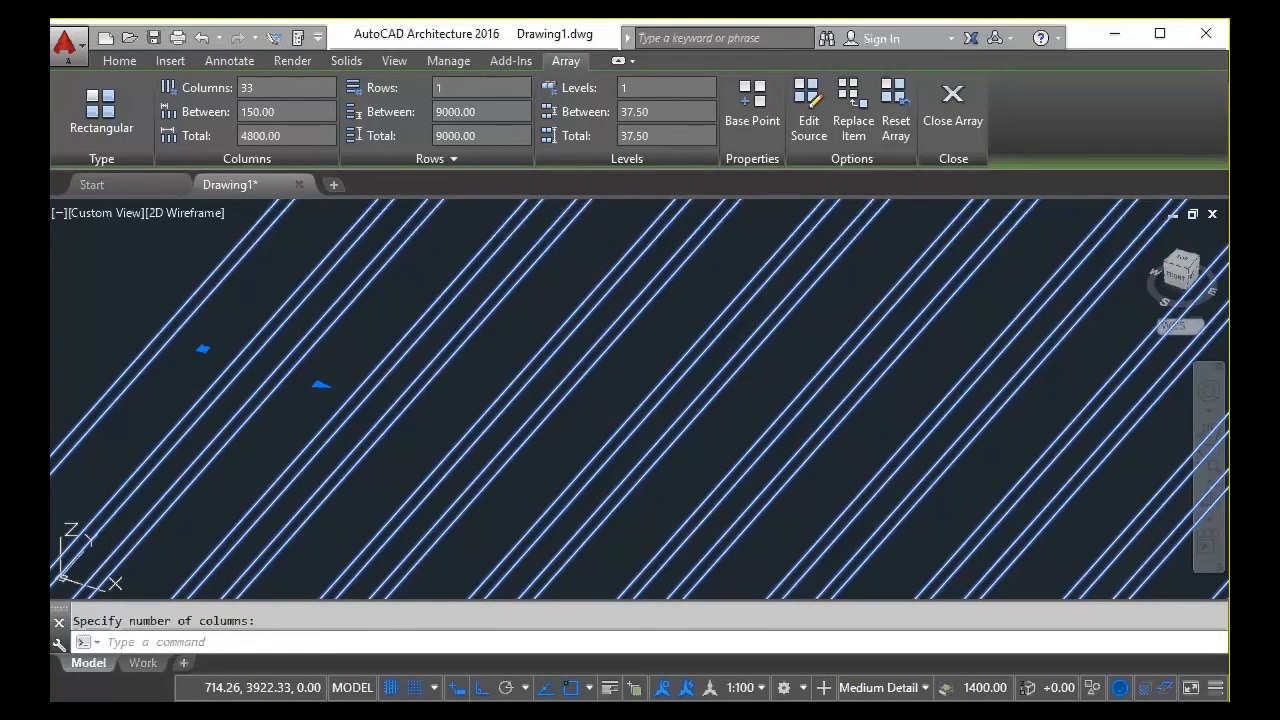
{"action": "key", "text": "Return"}
{"action": "key", "text": "Escape"}
{"action": "mouse_move", "coordinate": [352, 350]}
{"action": "left_mouse_down"}
{"action": "mouse_move", "coordinate": [390, 405]}
{"action": "mouse_move", "coordinate": [353, 415]}
{"action": "left_mouse_up"}
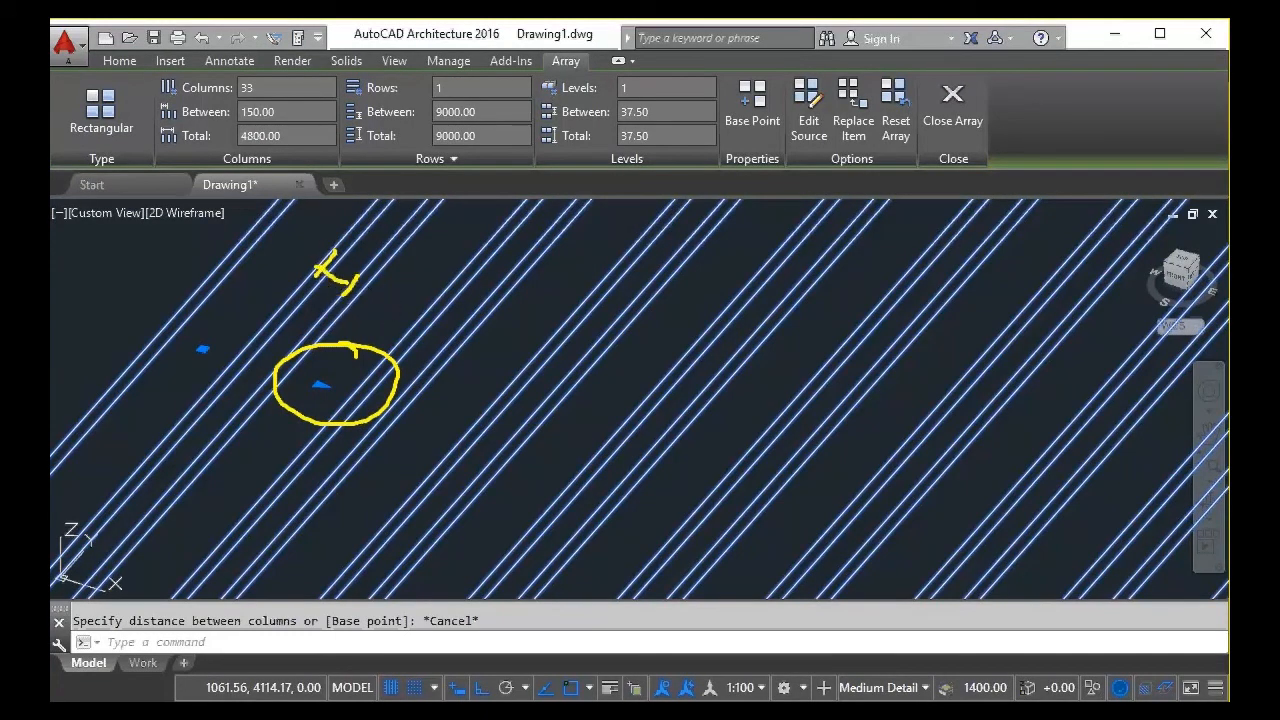
{"action": "key", "text": "Escape"}
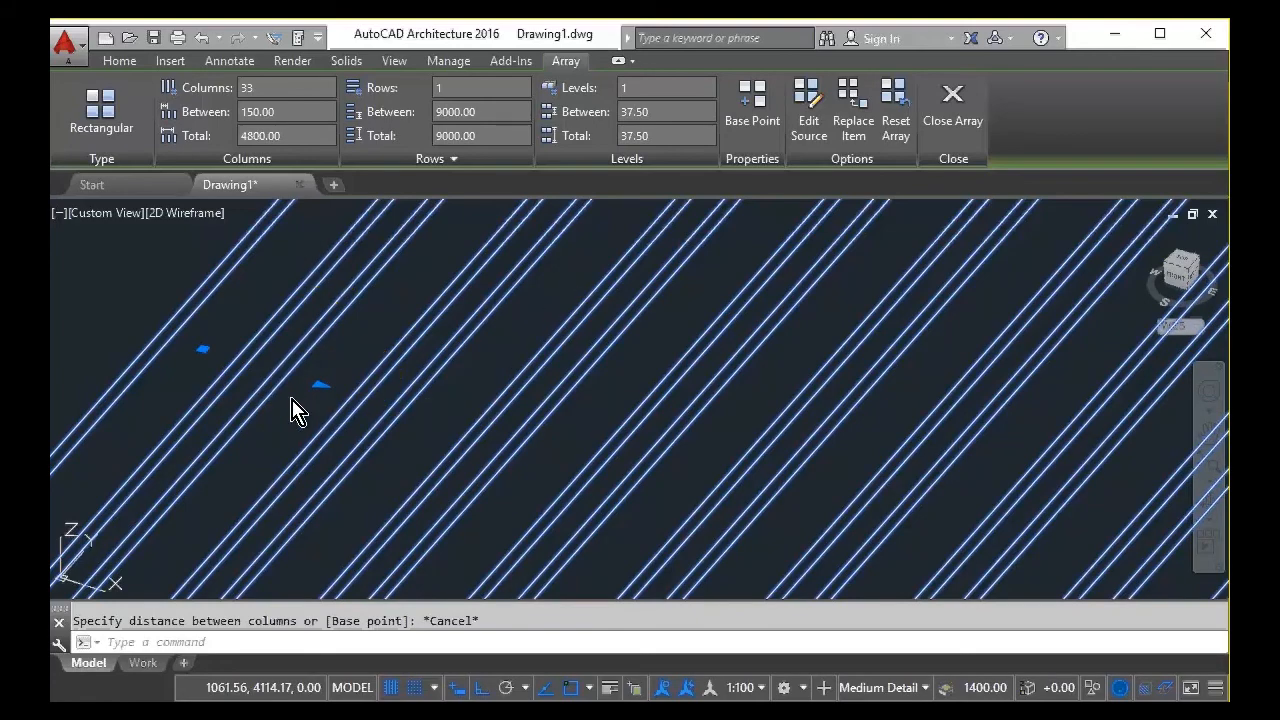
{"action": "left_click", "coordinate": [320, 384]}
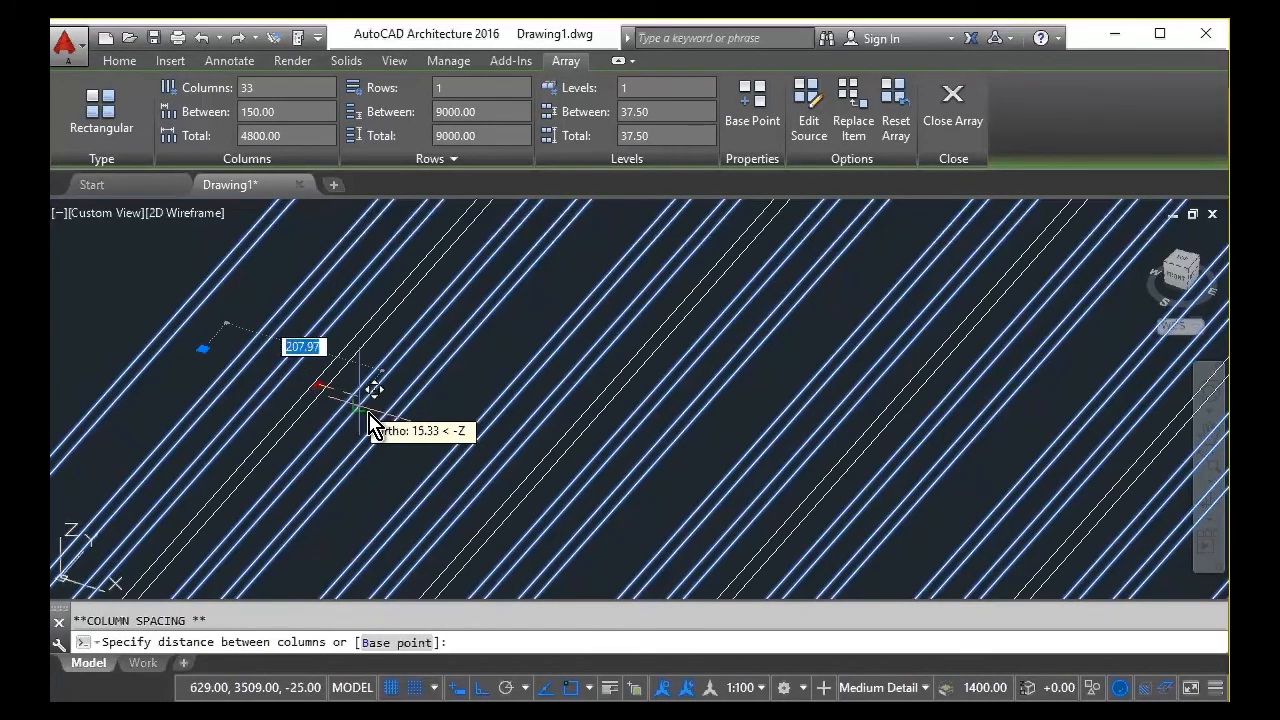
{"action": "left_click", "coordinate": [412, 448]}
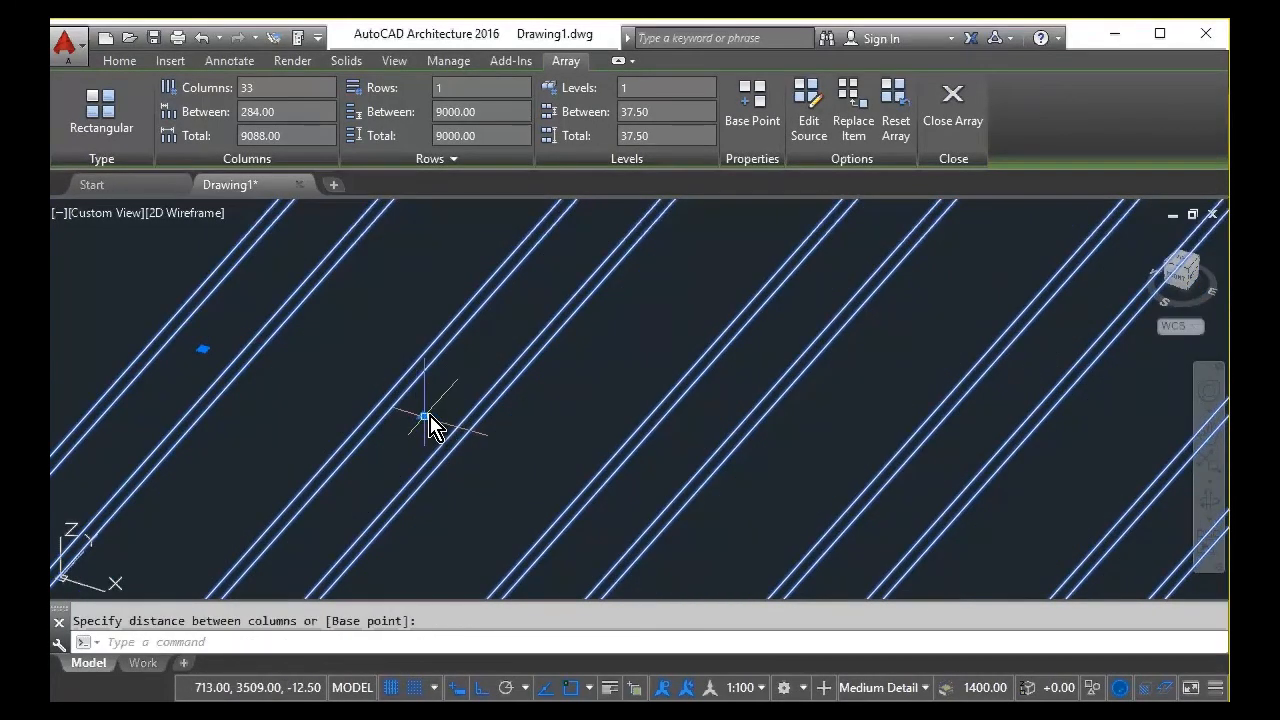
{"action": "left_click", "coordinate": [422, 418]}
{"action": "left_click", "coordinate": [322, 366]}
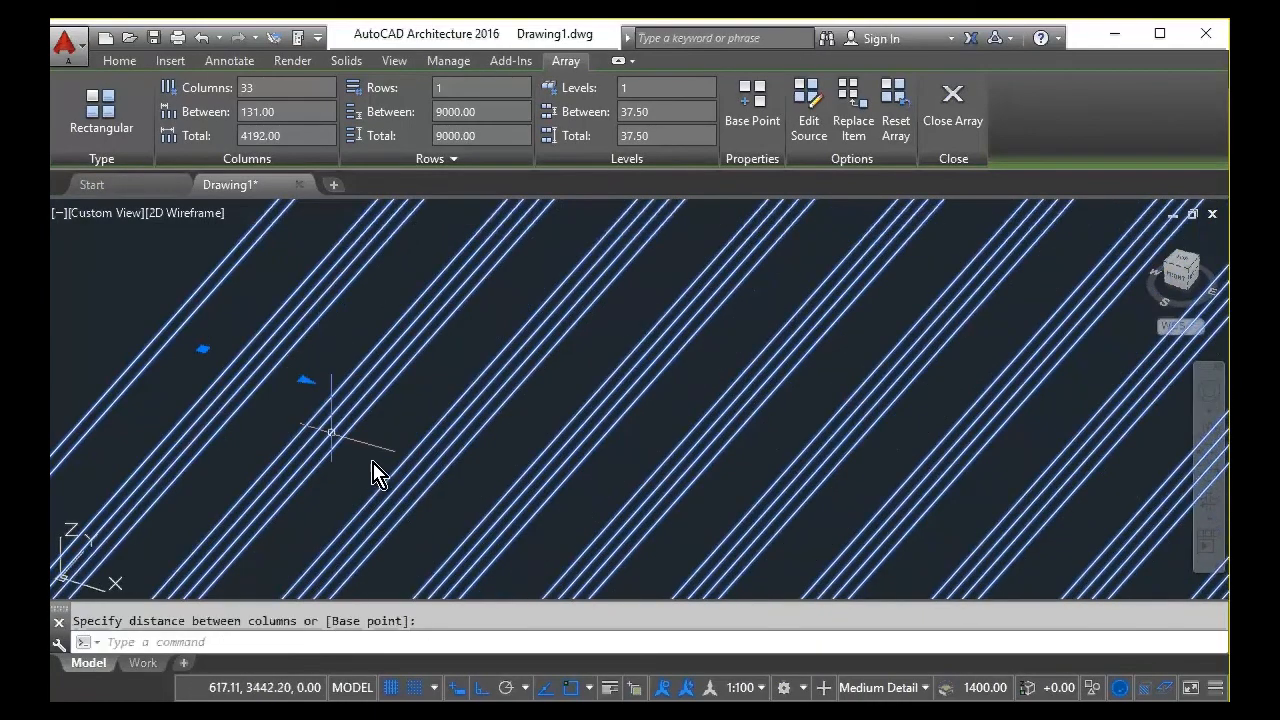
{"action": "left_click", "coordinate": [304, 381]}
{"action": "left_click", "coordinate": [441, 452]}
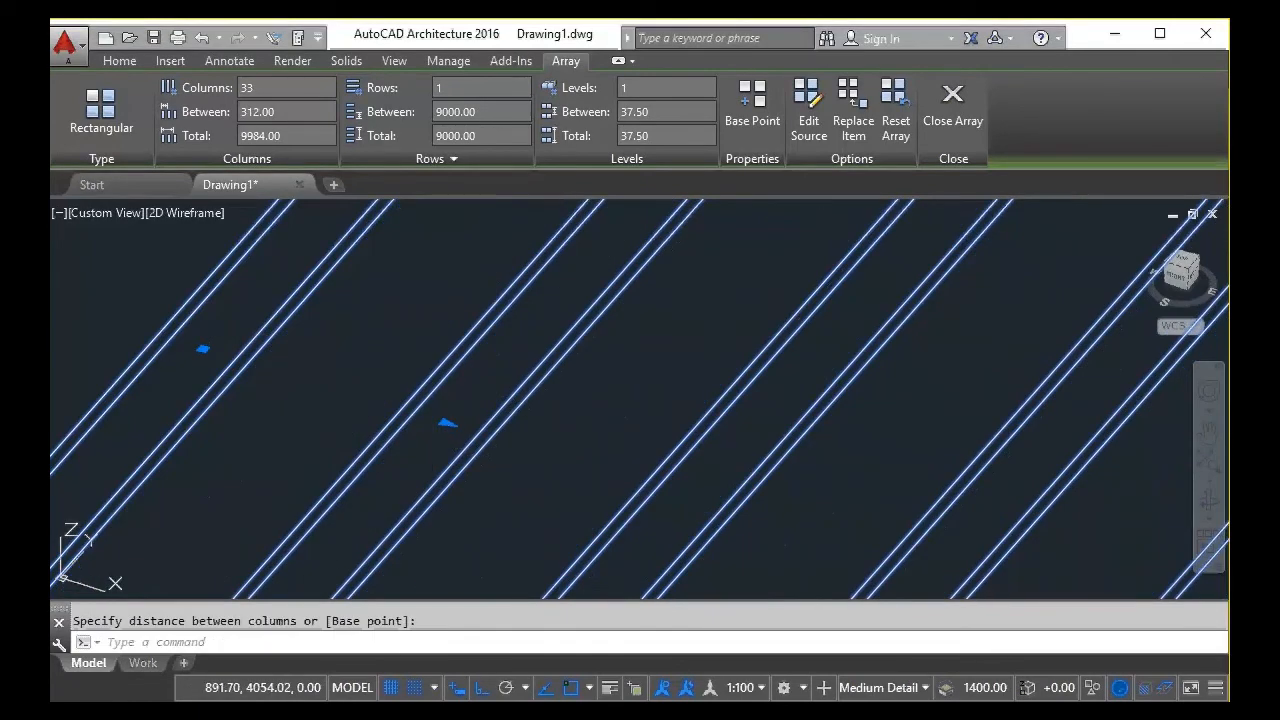
{"action": "mouse_move", "coordinate": [296, 100]}
{"action": "left_mouse_down"}
{"action": "mouse_move", "coordinate": [228, 101]}
{"action": "mouse_move", "coordinate": [291, 122]}
{"action": "mouse_move", "coordinate": [287, 105]}
{"action": "left_mouse_up"}
{"action": "left_click_drag", "start_coordinate": [340, 207], "coordinate": [277, 136]}
{"action": "mouse_move", "coordinate": [277, 136]}
{"action": "left_mouse_down"}
{"action": "mouse_move", "coordinate": [273, 166]}
{"action": "mouse_move", "coordinate": [311, 149]}
{"action": "left_mouse_up"}
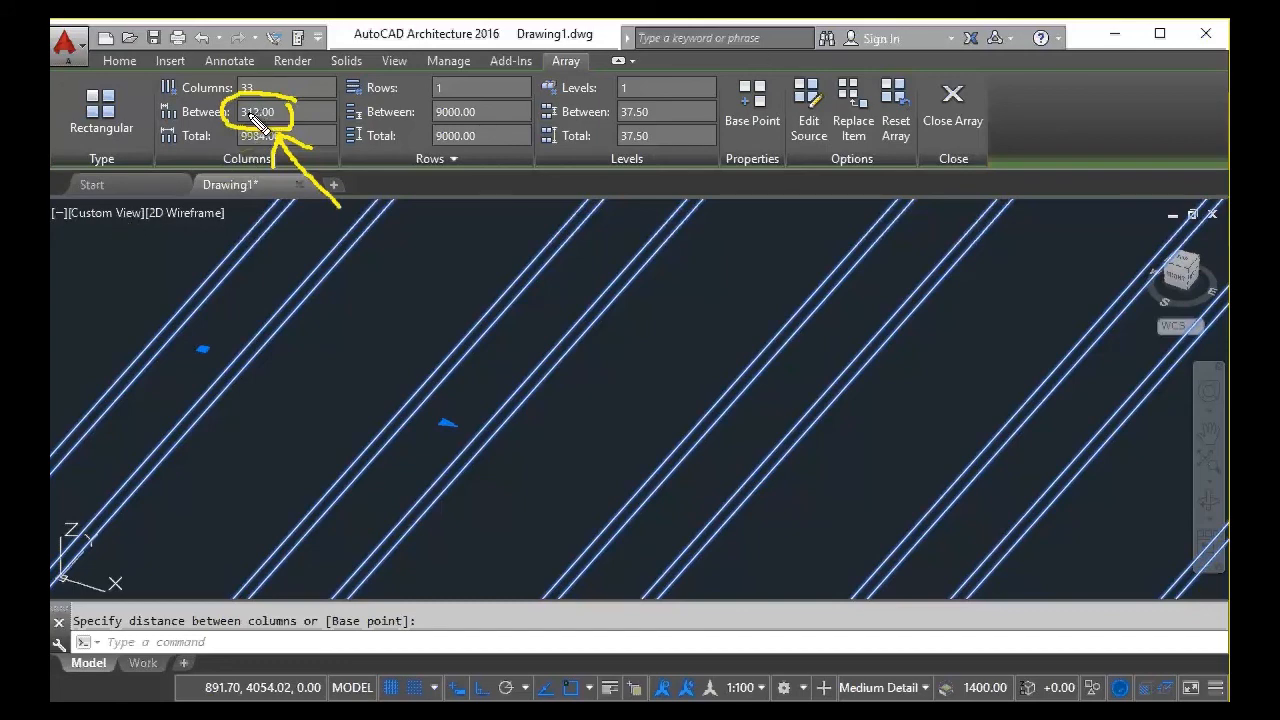
{"action": "mouse_move", "coordinate": [478, 408]}
{"action": "left_mouse_down"}
{"action": "mouse_move", "coordinate": [488, 462]}
{"action": "mouse_move", "coordinate": [451, 505]}
{"action": "left_mouse_up"}
{"action": "left_click_drag", "start_coordinate": [460, 462], "coordinate": [494, 498]}
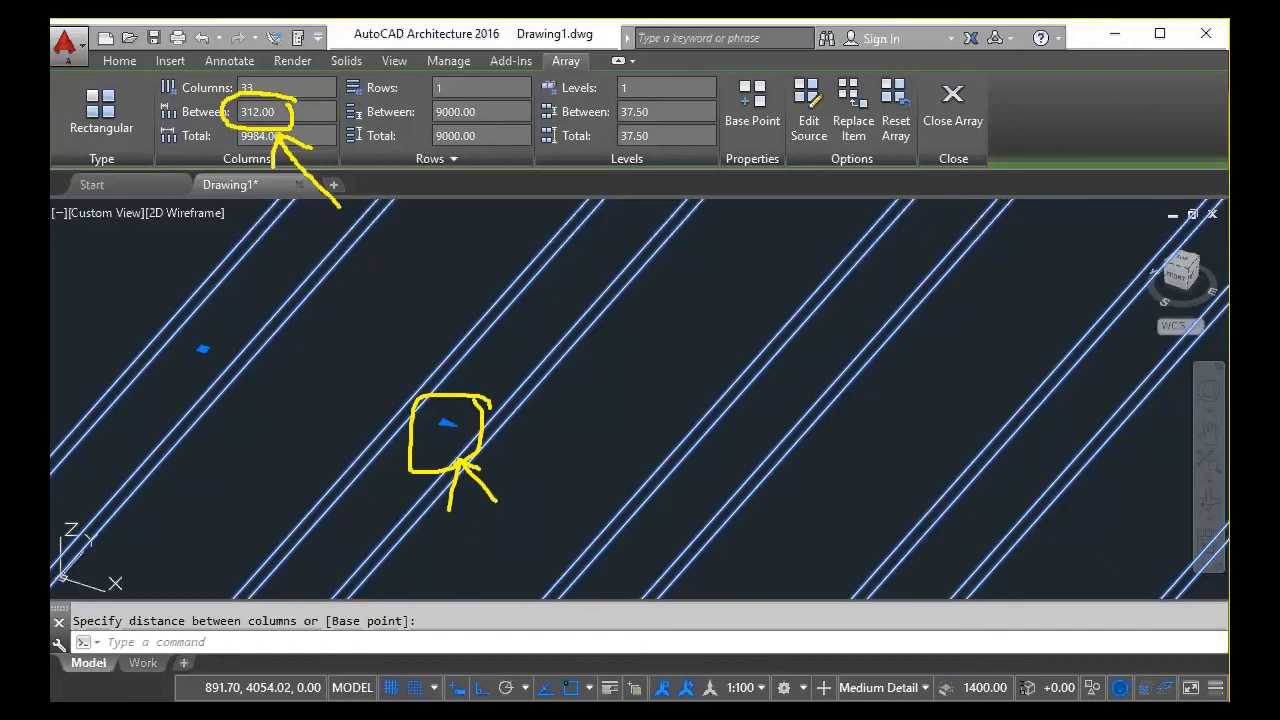
{"action": "key", "text": "Escape"}
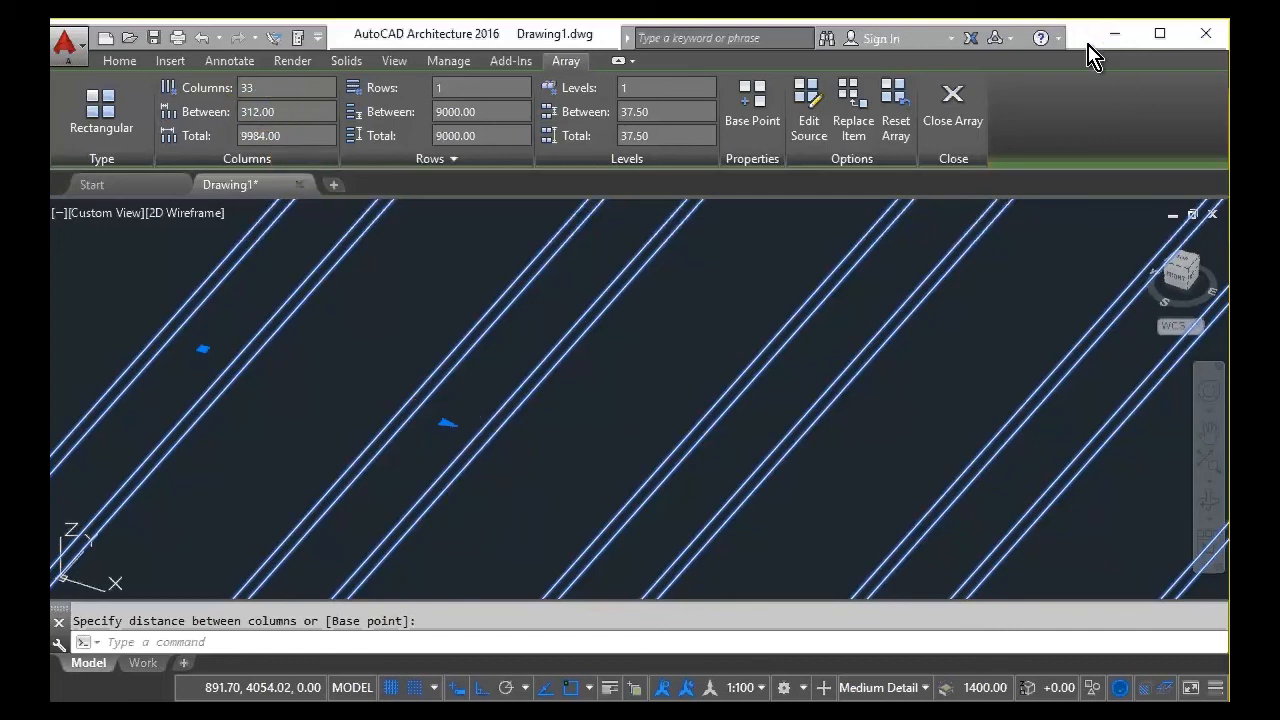
Undo the column spacing changes made to the board array
{"action": "left_click", "coordinate": [272, 114]}
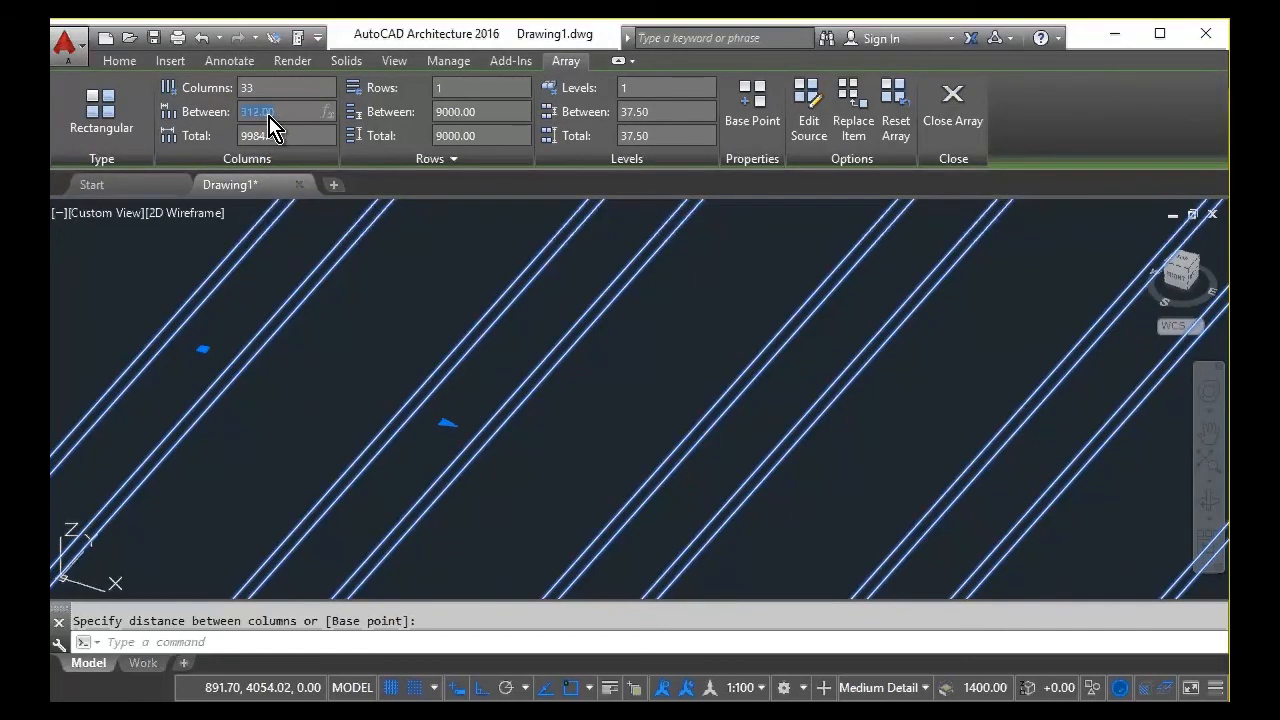
{"action": "type", "text": "0"}
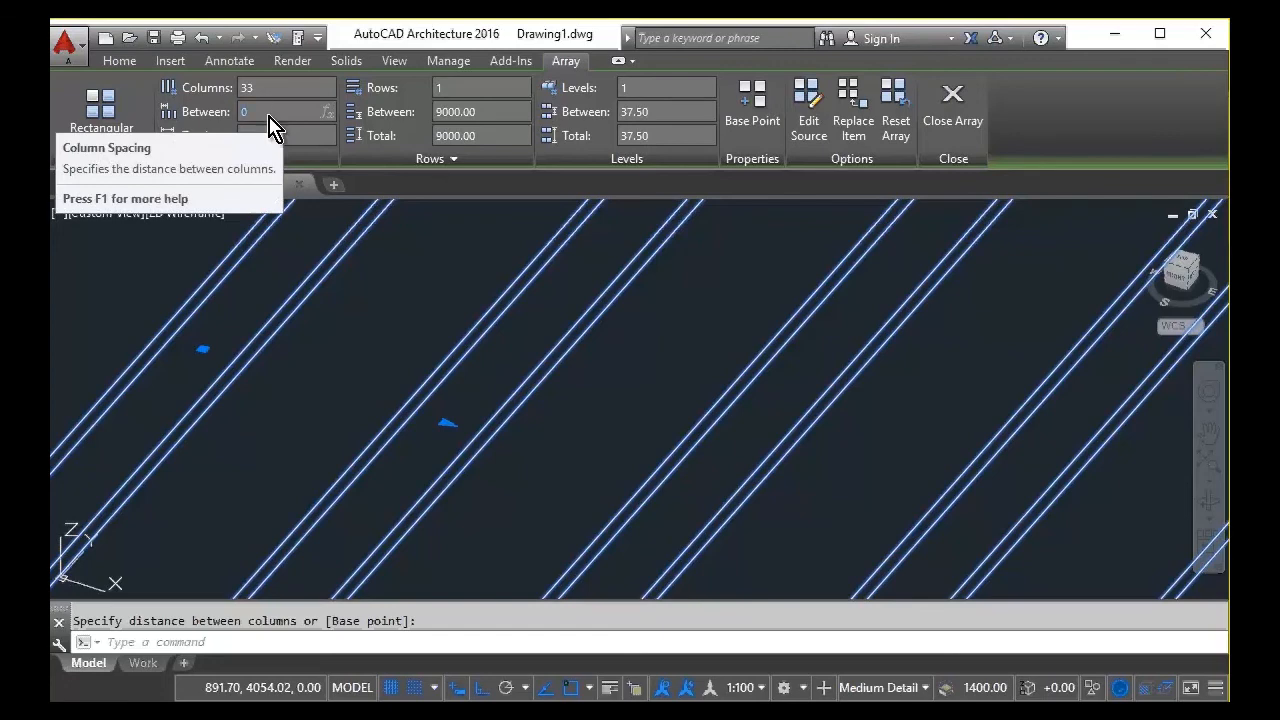
{"action": "key", "text": "Escape"}
{"action": "left_click", "coordinate": [289, 114]}
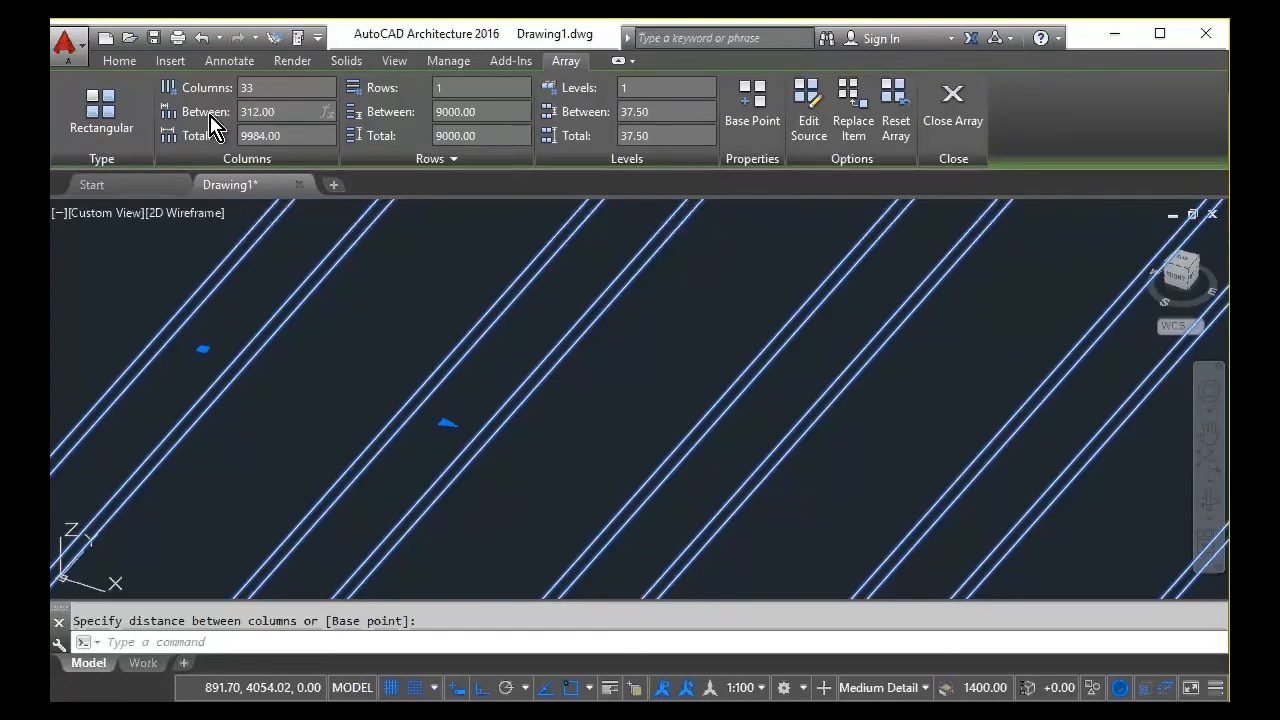
{"action": "key", "text": "Escape"}
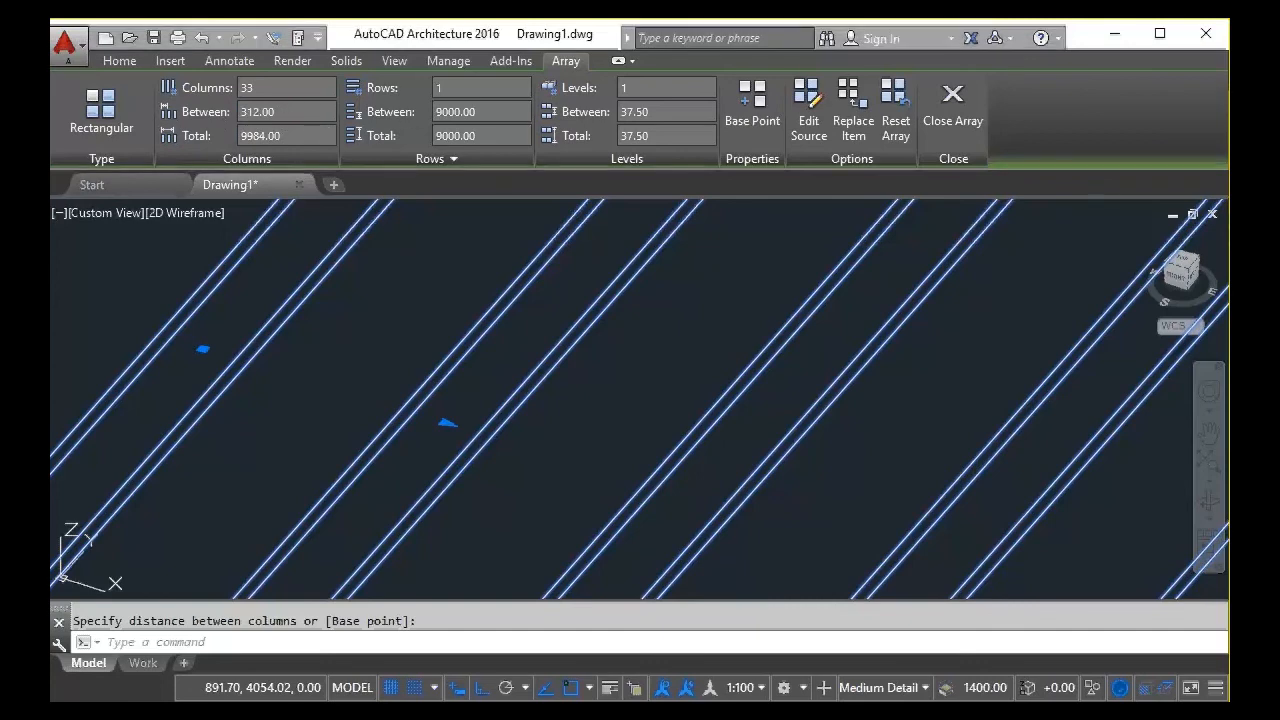
{"action": "key", "text": "ctrl+z"}
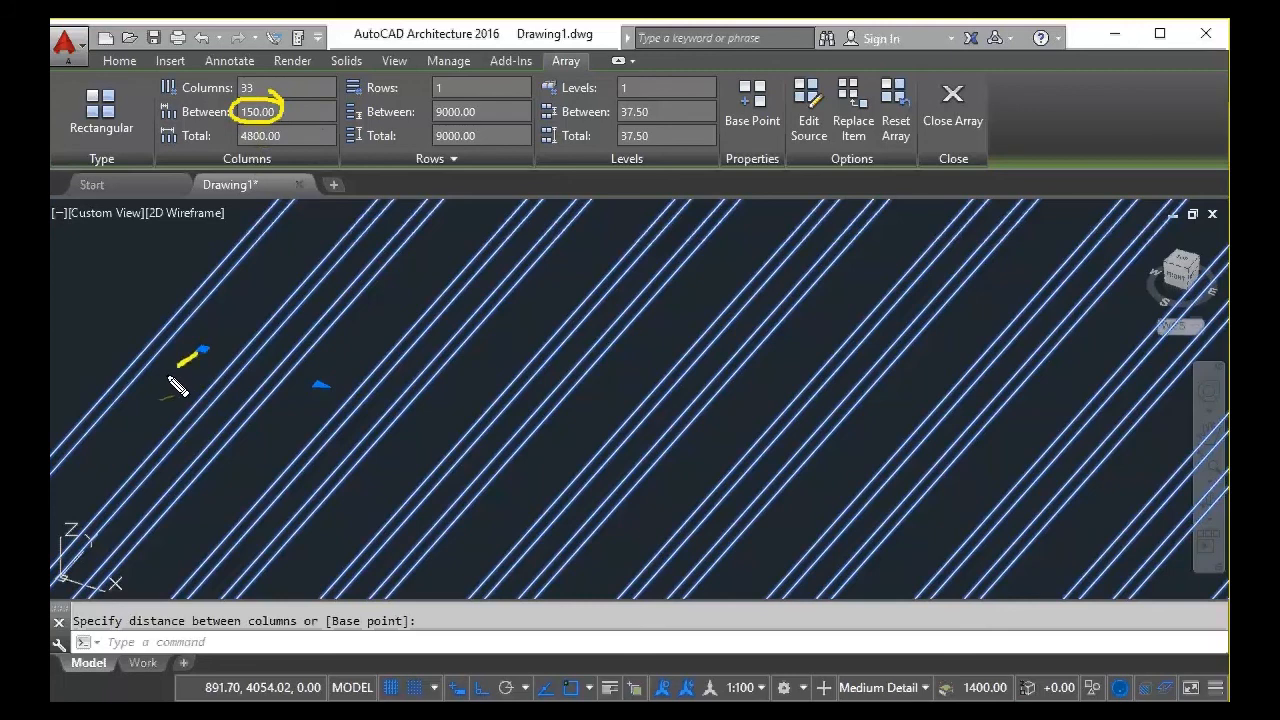
{"action": "mouse_move", "coordinate": [203, 350]}
{"action": "left_mouse_down"}
{"action": "mouse_move", "coordinate": [165, 386]}
{"action": "mouse_move", "coordinate": [218, 391]}
{"action": "left_mouse_up"}
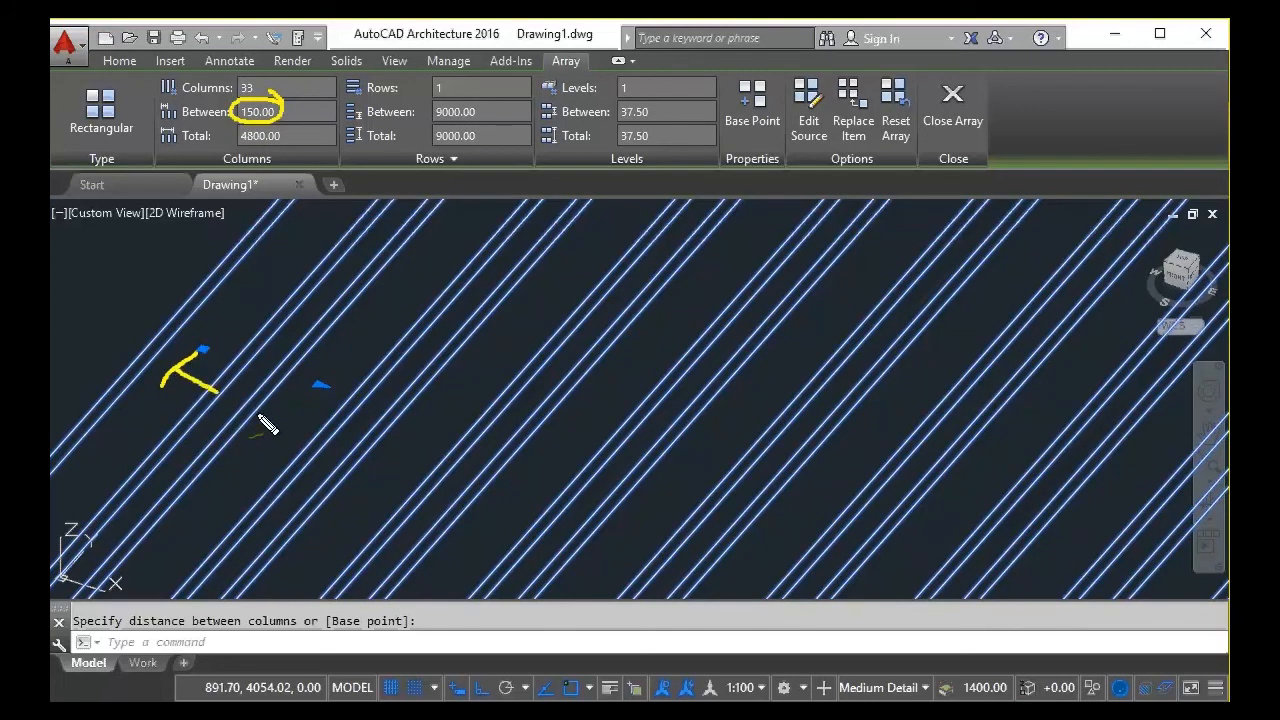
{"action": "left_click_drag", "start_coordinate": [284, 437], "coordinate": [294, 426]}
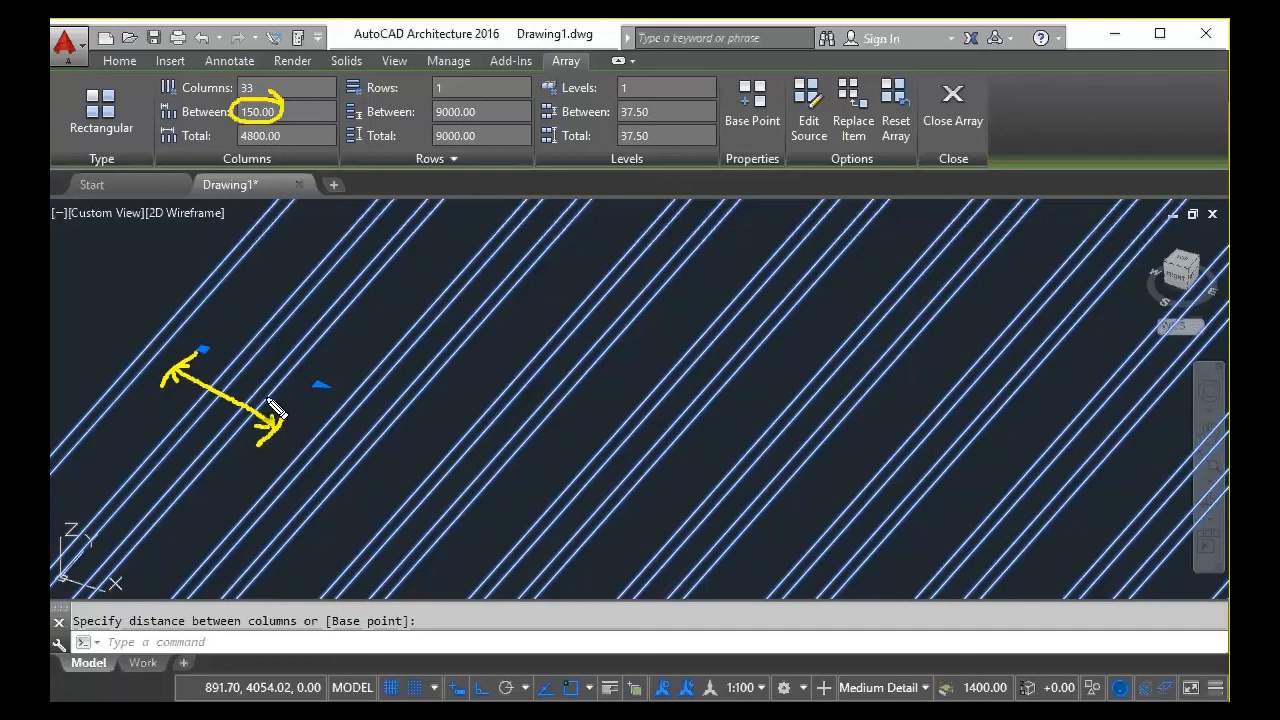
{"action": "mouse_move", "coordinate": [340, 292]}
{"action": "left_mouse_down"}
{"action": "mouse_move", "coordinate": [322, 317]}
{"action": "mouse_move", "coordinate": [284, 310]}
{"action": "mouse_move", "coordinate": [314, 272]}
{"action": "left_mouse_up"}
{"action": "left_click_drag", "start_coordinate": [290, 282], "coordinate": [331, 309]}
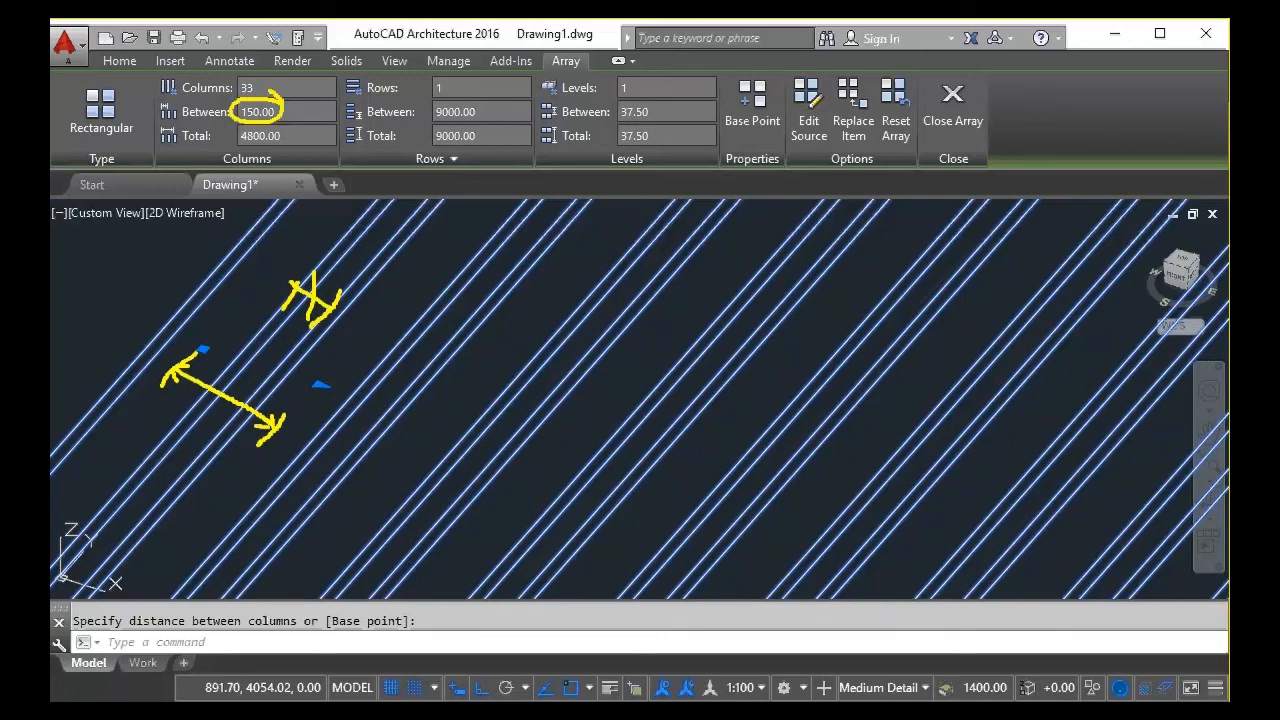
{"action": "key", "text": "Escape"}
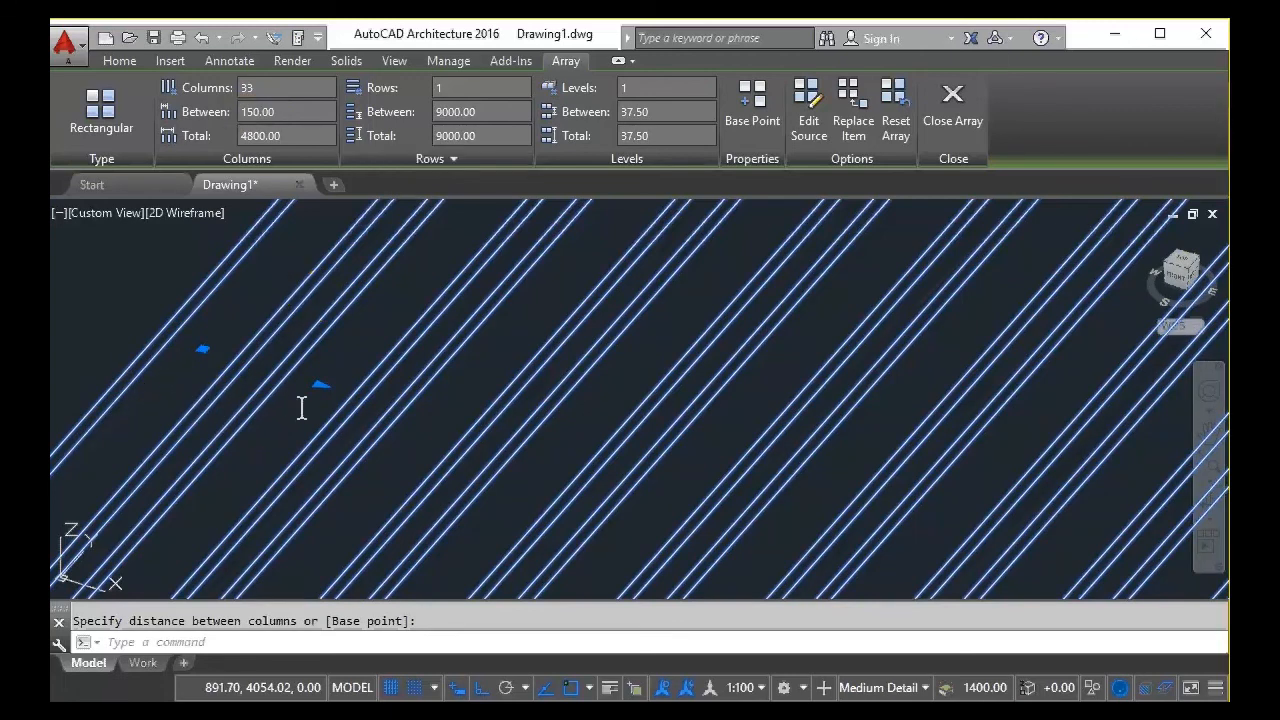
Set the distance between the board array's columns to 100
{"action": "left_click", "coordinate": [268, 116]}
{"action": "type", "text": "1"}
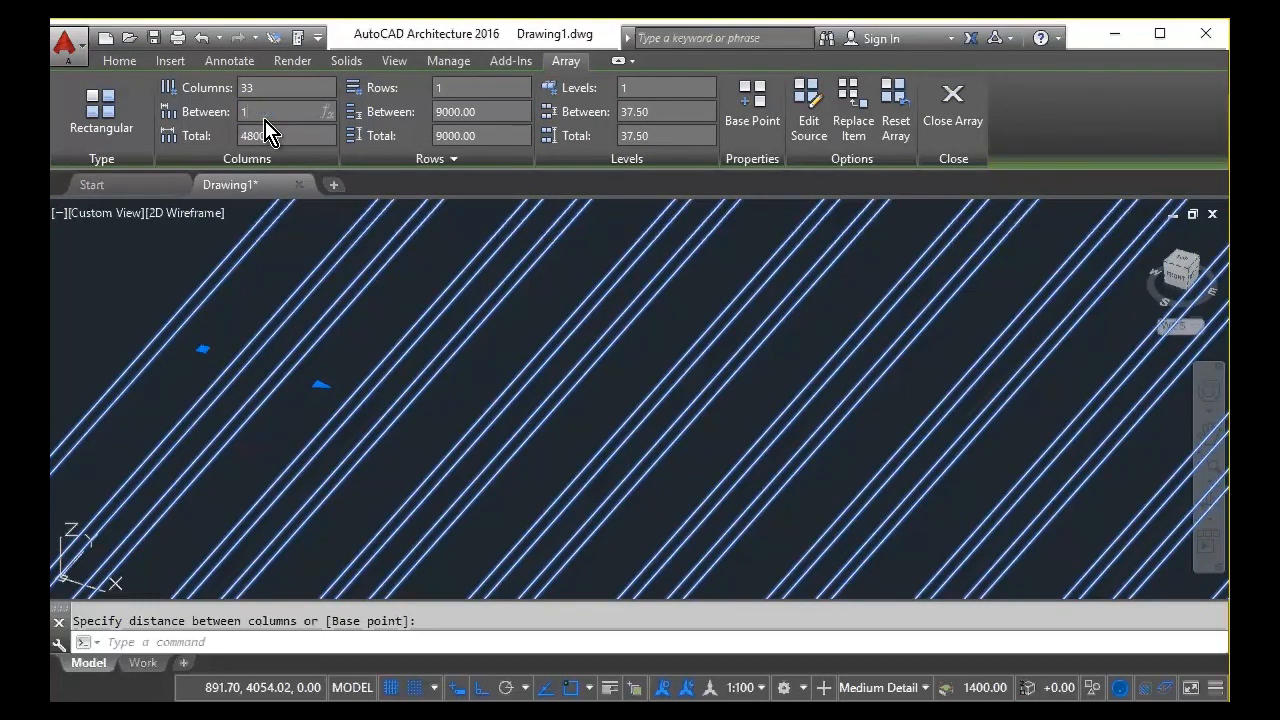
{"action": "type", "text": "00"}
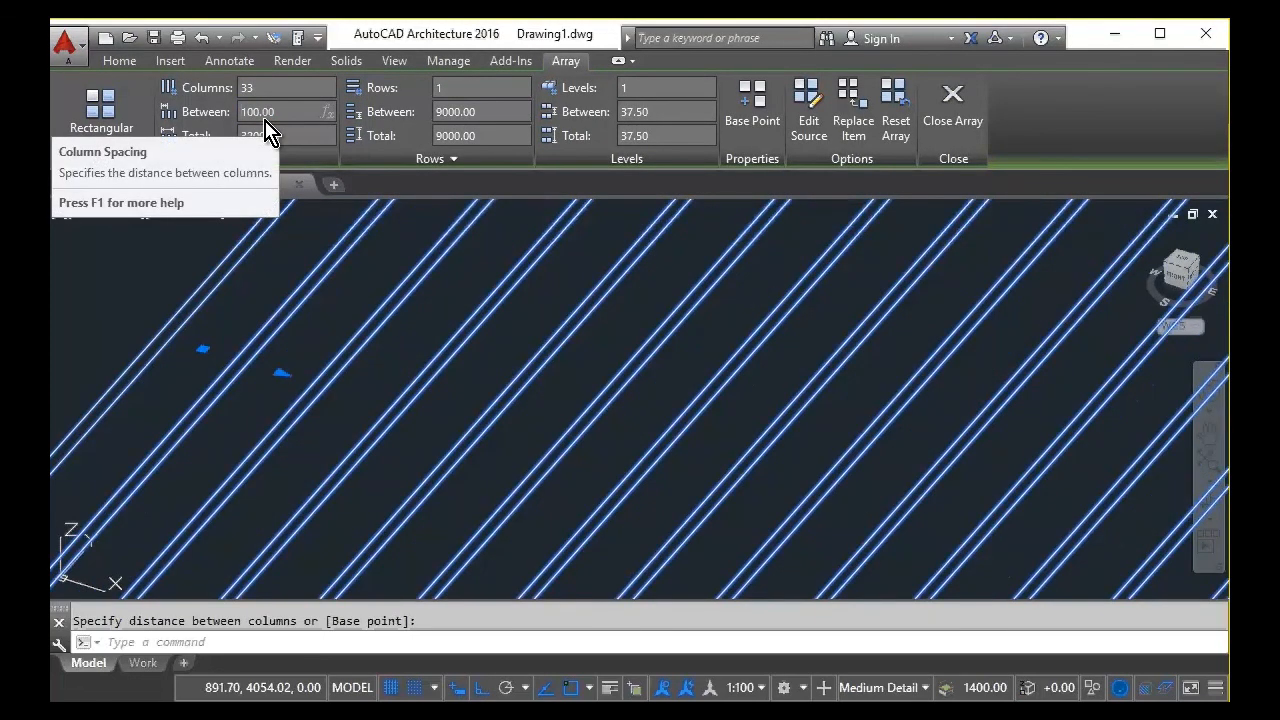
{"action": "left_click", "coordinate": [164, 283]}
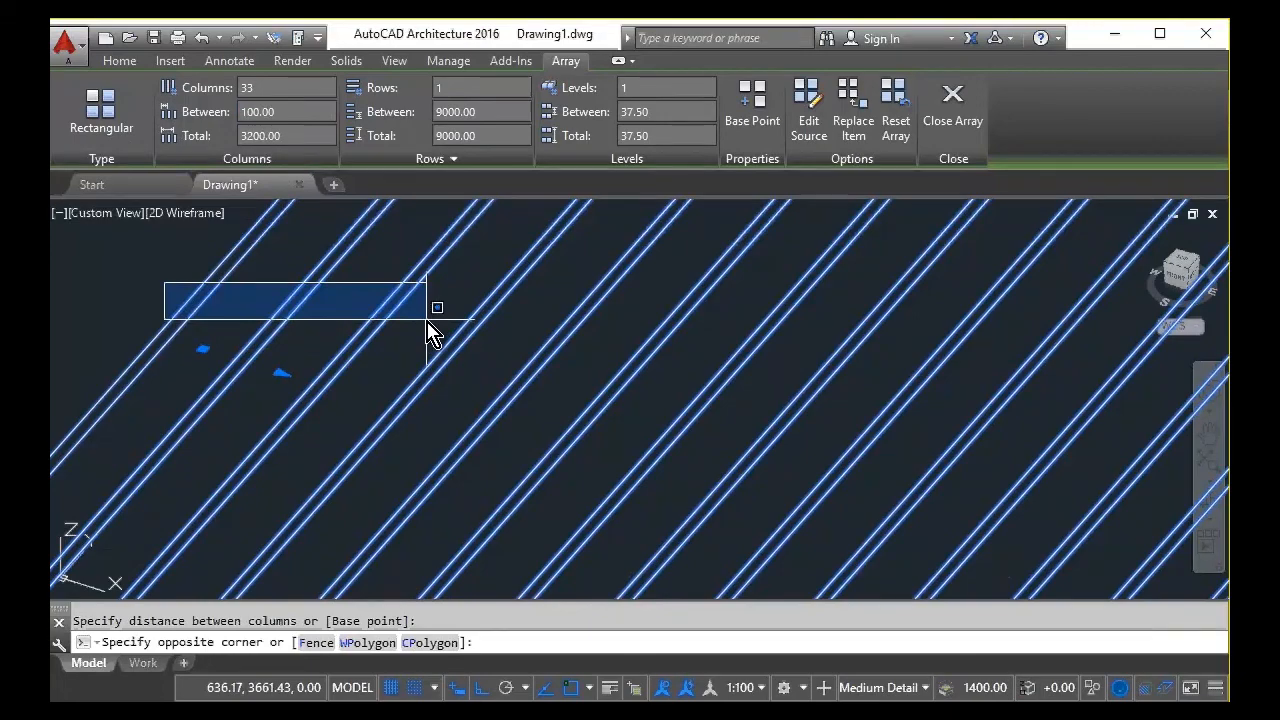
{"action": "key", "text": "Escape"}
Leave array editing and examine the joints between the boards along the front edge and the whole array from several angles
{"action": "middle_click_drag", "start_coordinate": [428, 333], "coordinate": [407, 425], "text": "shift"}
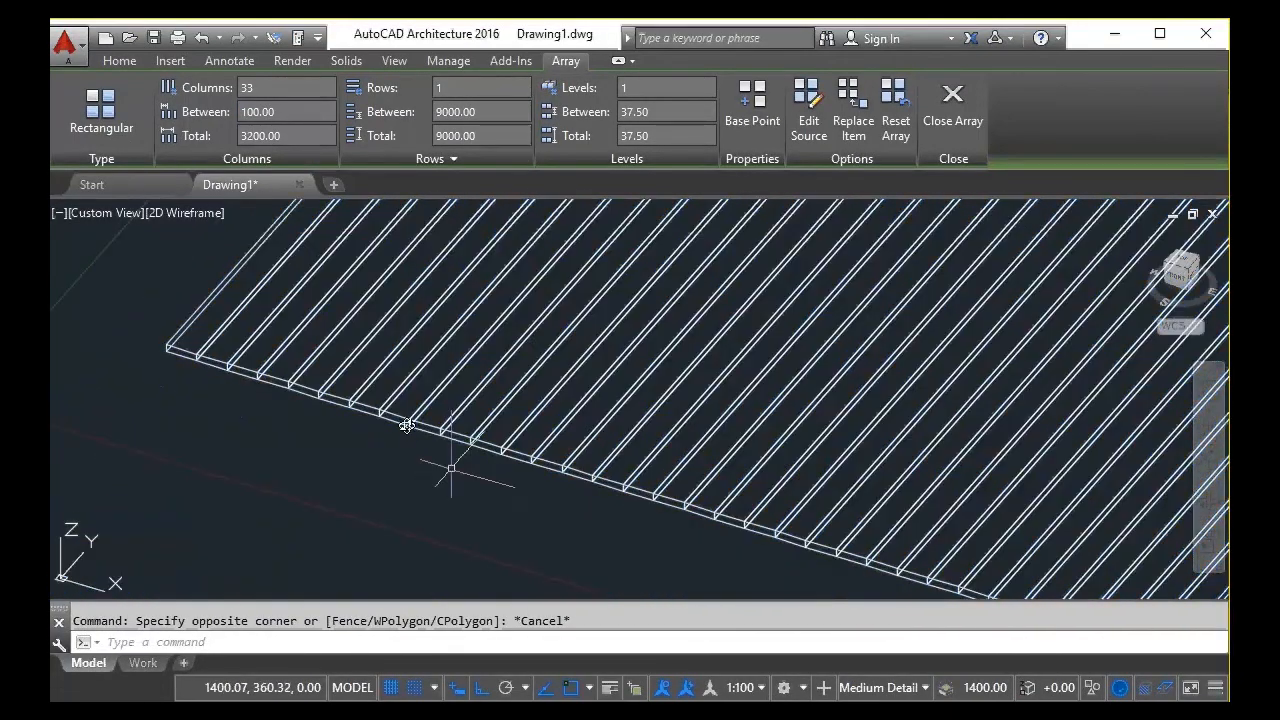
{"action": "key", "text": "Escape"}
{"action": "scroll", "coordinate": [330, 372], "scroll_direction": "up", "scroll_amount": 2}
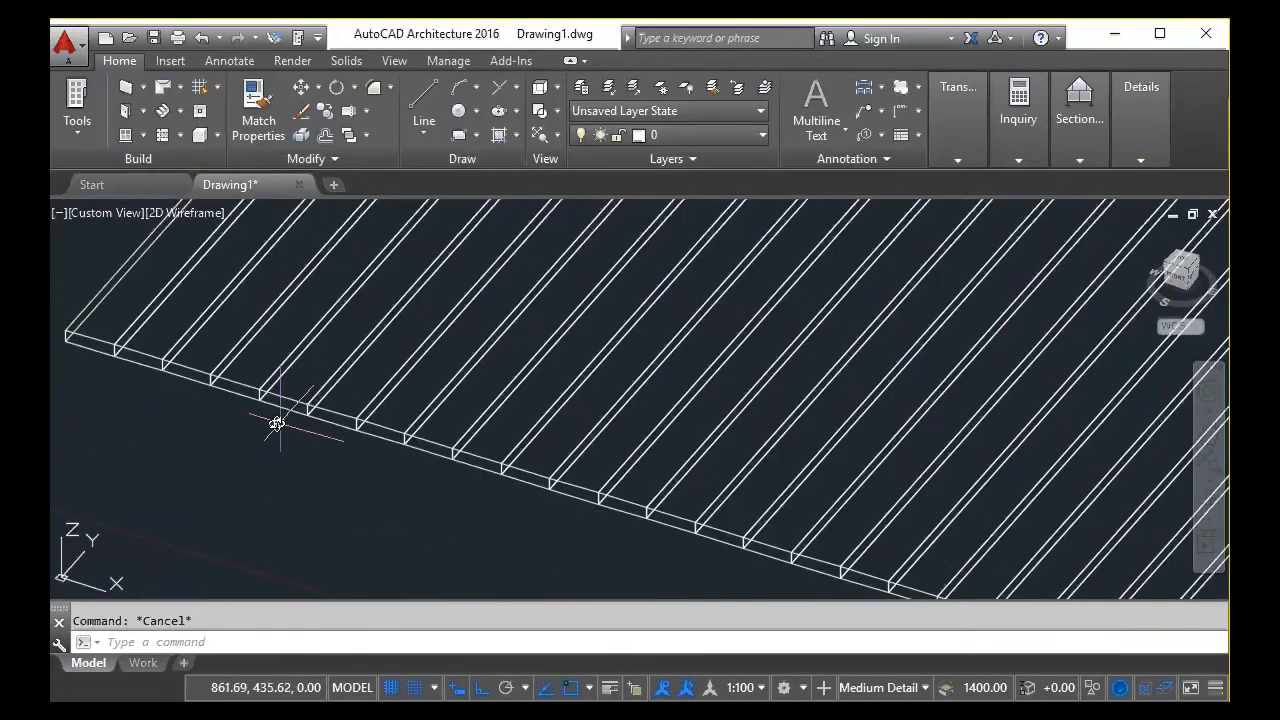
{"action": "middle_click_drag", "start_coordinate": [154, 446], "coordinate": [120, 419], "text": "shift"}
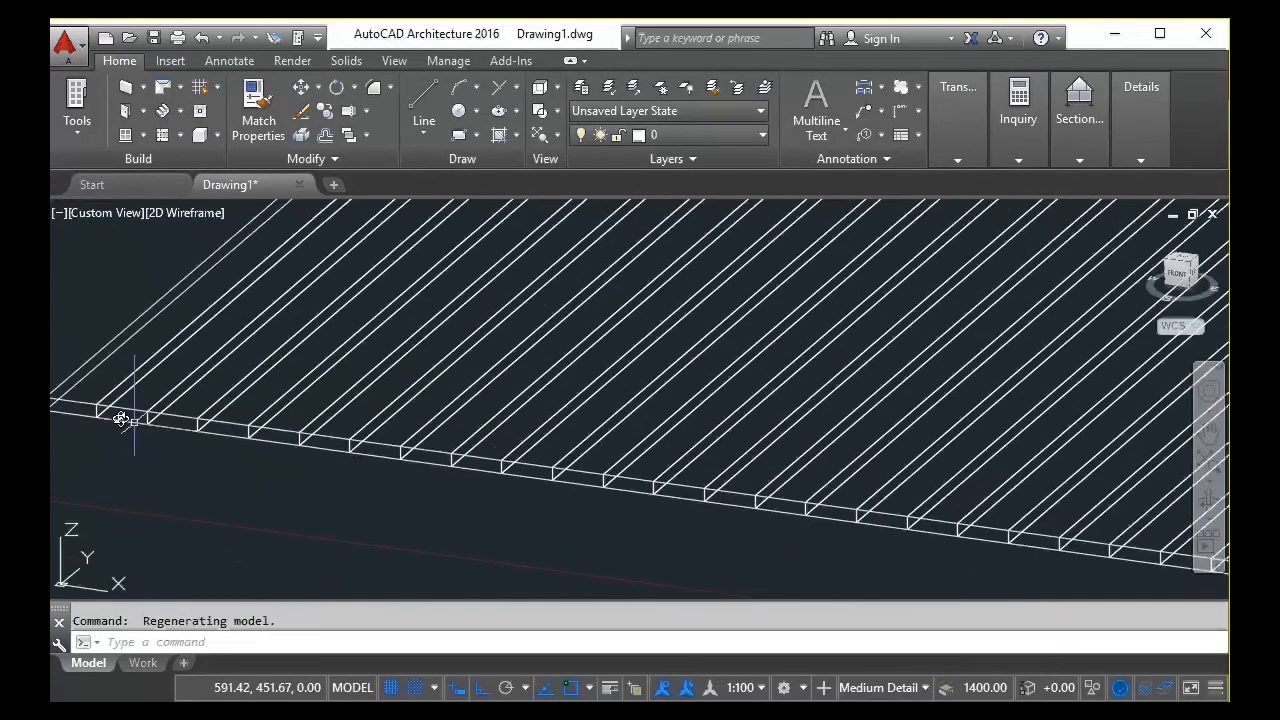
{"action": "scroll", "coordinate": [122, 410], "scroll_direction": "up", "scroll_amount": 2}
{"action": "scroll", "coordinate": [289, 374], "scroll_direction": "down", "scroll_amount": 5}
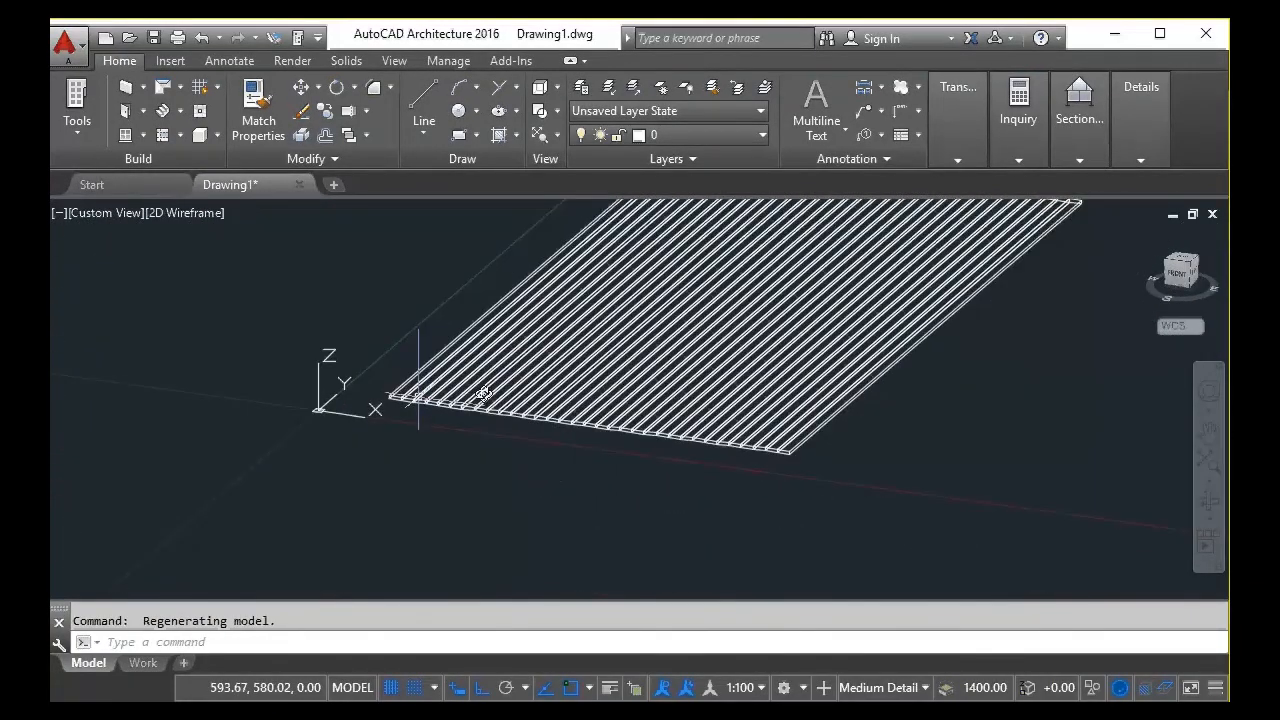
{"action": "mouse_move", "coordinate": [483, 393]}
{"action": "middle_mouse_down", "text": "shift"}
{"action": "mouse_move", "coordinate": [565, 490]}
{"action": "mouse_move", "coordinate": [503, 420]}
{"action": "mouse_move", "coordinate": [600, 409]}
{"action": "middle_mouse_up", "text": "shift"}
{"action": "scroll", "coordinate": [600, 409], "scroll_direction": "down", "scroll_amount": 3}
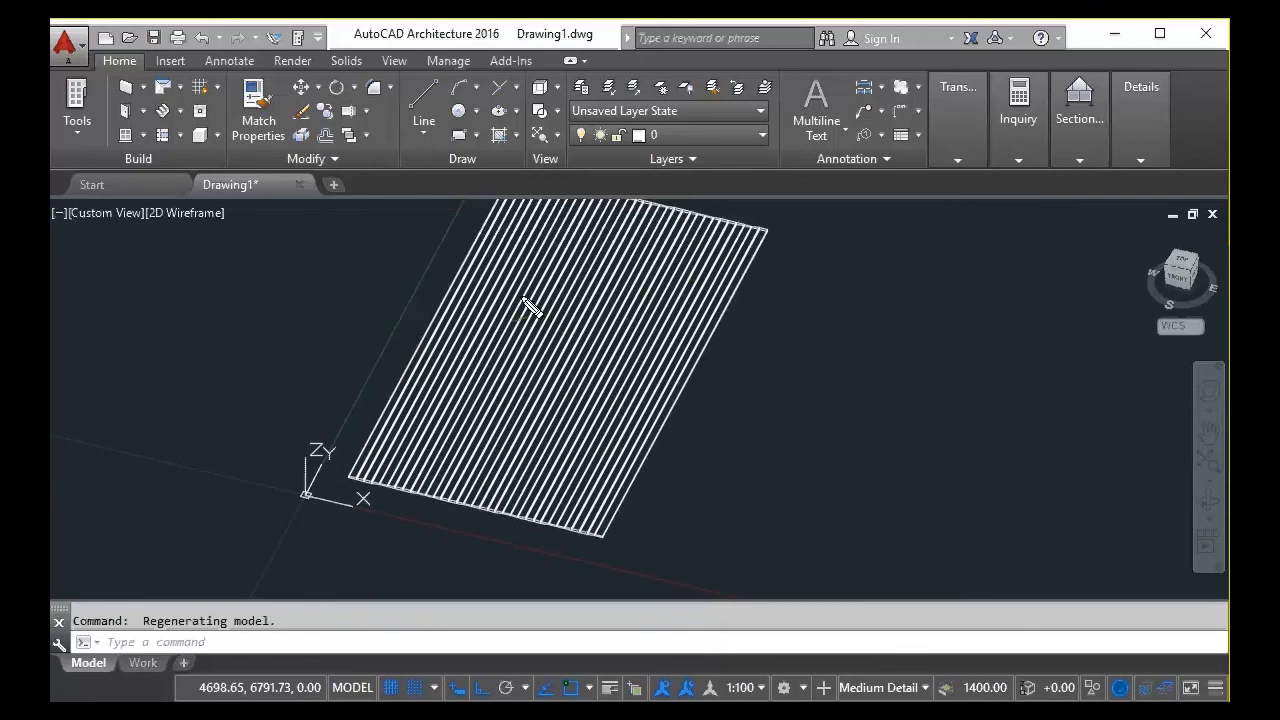
{"action": "mouse_move", "coordinate": [452, 286]}
{"action": "left_mouse_down"}
{"action": "mouse_move", "coordinate": [492, 287]}
{"action": "mouse_move", "coordinate": [541, 338]}
{"action": "mouse_move", "coordinate": [684, 367]}
{"action": "left_mouse_up"}
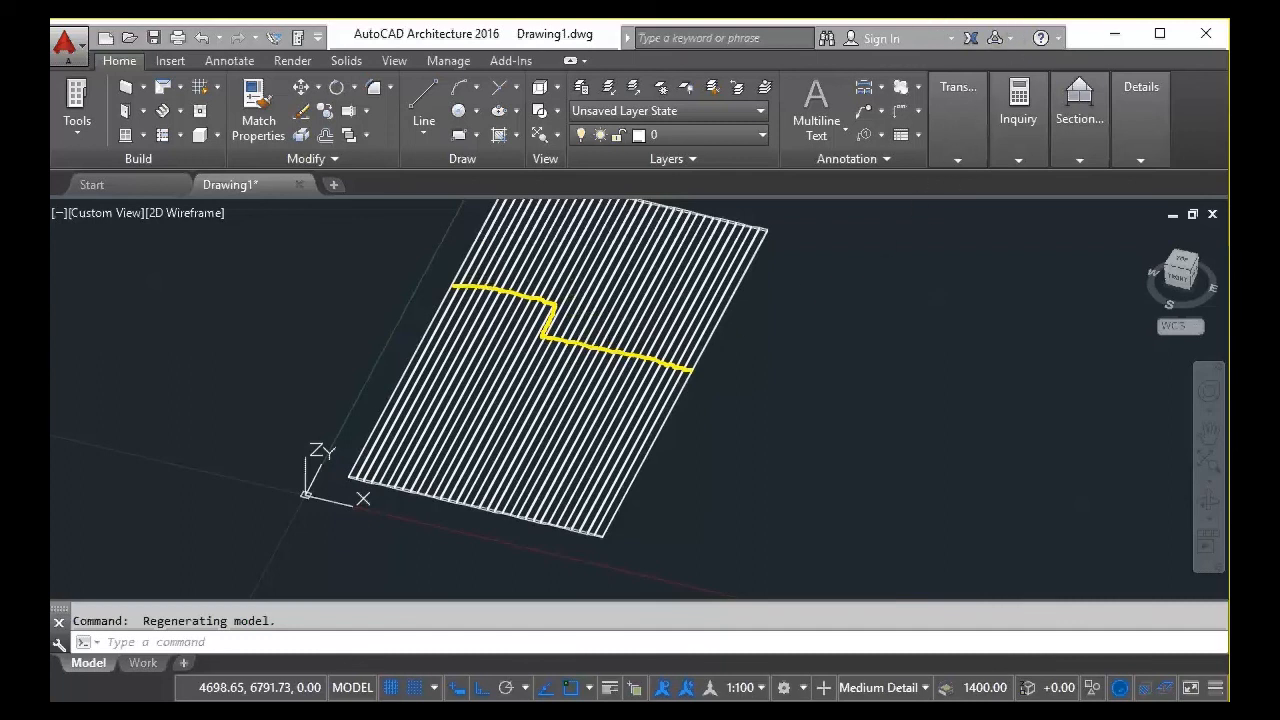
{"action": "left_click_drag", "start_coordinate": [476, 232], "coordinate": [488, 286]}
{"action": "mouse_move", "coordinate": [494, 203]}
{"action": "left_mouse_down"}
{"action": "mouse_move", "coordinate": [506, 281]}
{"action": "mouse_move", "coordinate": [527, 285]}
{"action": "left_mouse_up"}
{"action": "left_click_drag", "start_coordinate": [540, 200], "coordinate": [582, 350]}
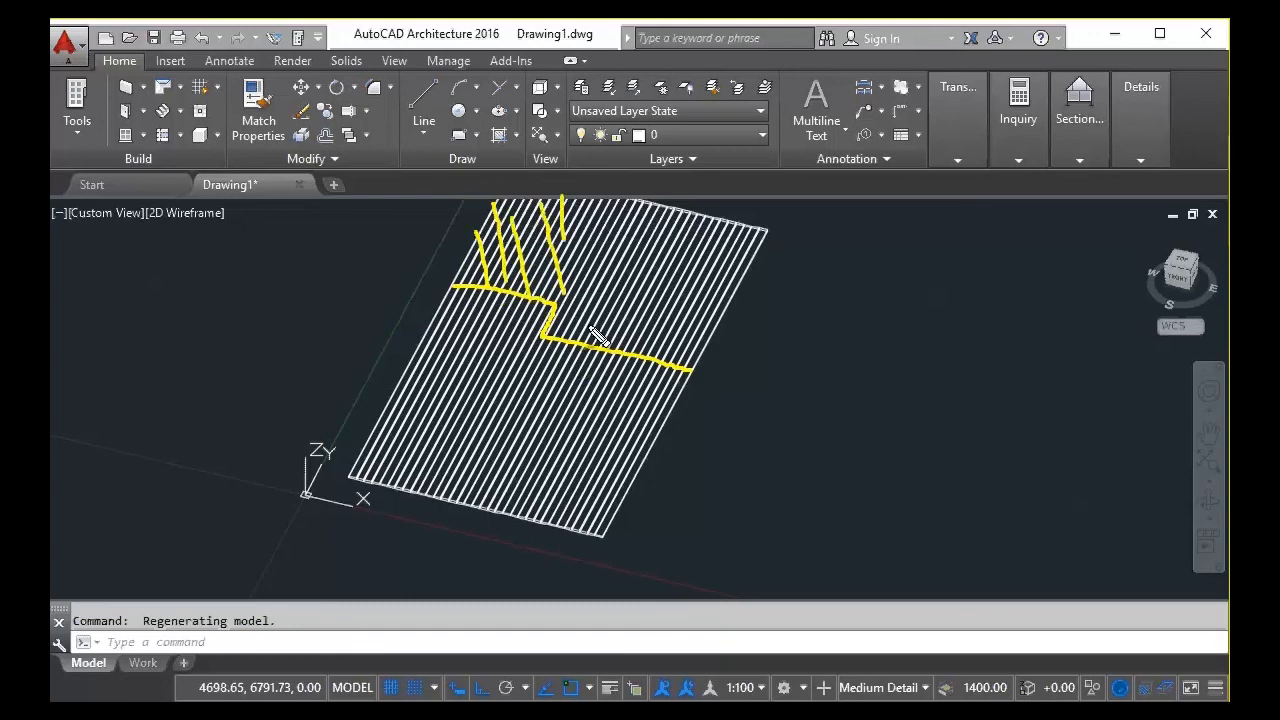
{"action": "left_click_drag", "start_coordinate": [590, 215], "coordinate": [601, 295]}
{"action": "left_click_drag", "start_coordinate": [622, 230], "coordinate": [615, 370]}
{"action": "left_click_drag", "start_coordinate": [645, 200], "coordinate": [666, 322]}
{"action": "left_click_drag", "start_coordinate": [676, 233], "coordinate": [692, 334]}
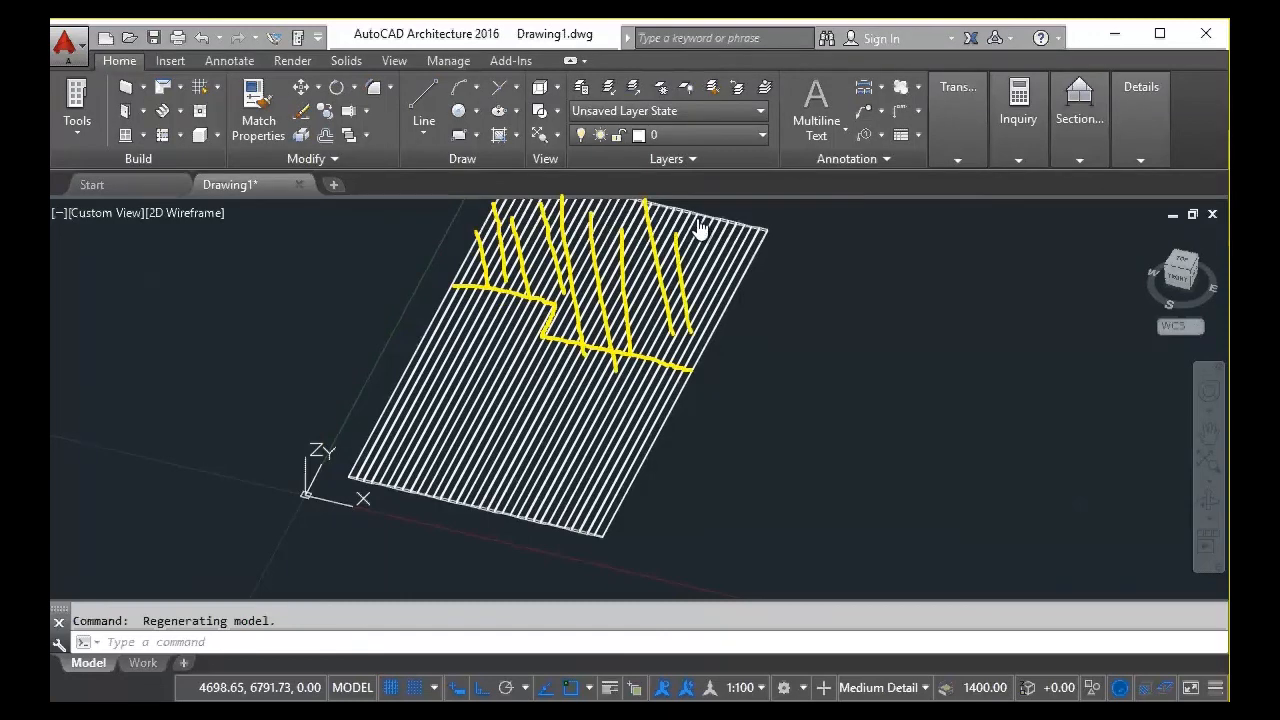
{"action": "mouse_move", "coordinate": [700, 216]}
{"action": "left_mouse_down"}
{"action": "mouse_move", "coordinate": [720, 294]}
{"action": "mouse_move", "coordinate": [737, 281]}
{"action": "left_mouse_up"}
{"action": "key", "text": "Escape"}
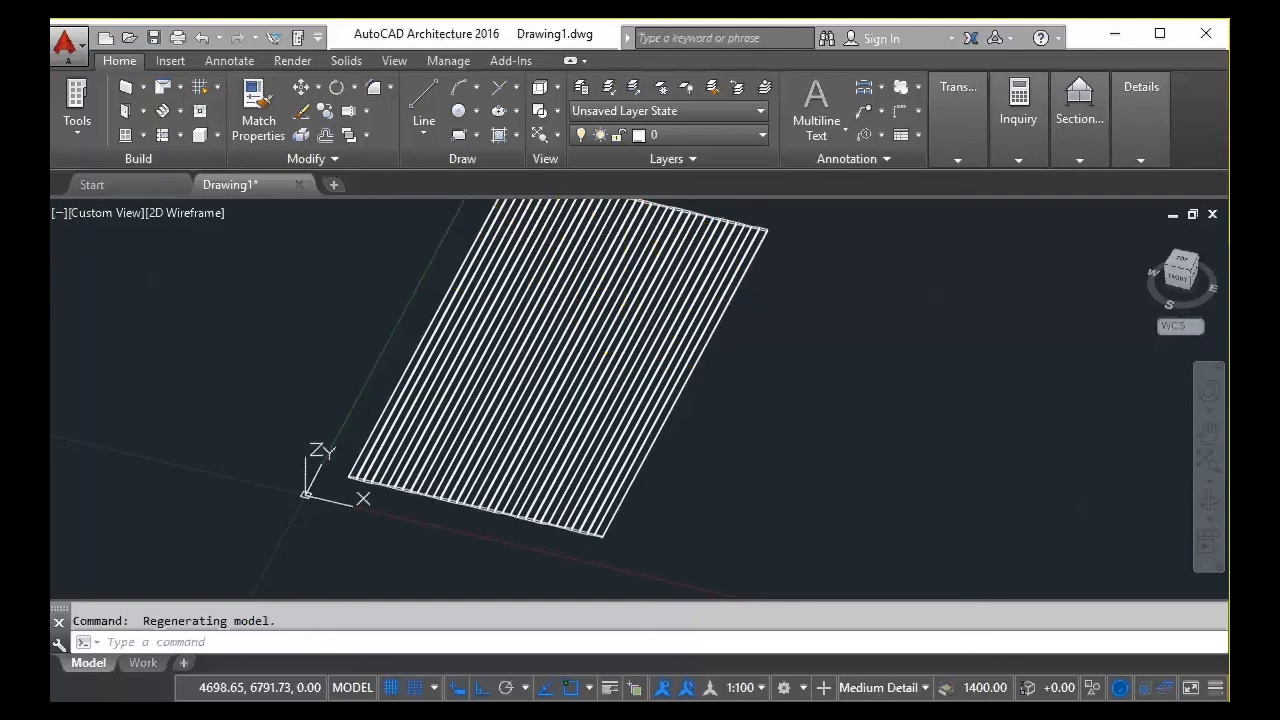
{"action": "scroll", "coordinate": [544, 481], "scroll_direction": "up", "scroll_amount": 5}
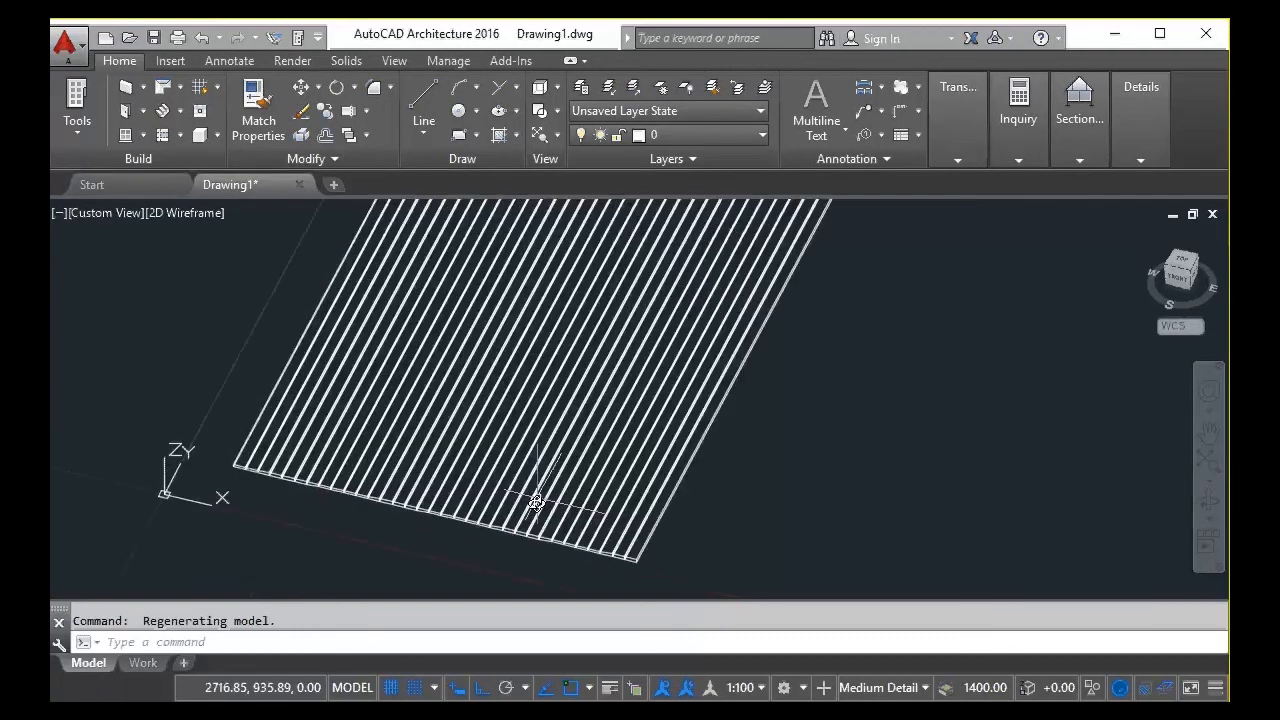
{"action": "middle_click_drag", "start_coordinate": [446, 449], "coordinate": [381, 430], "text": "shift"}
{"action": "scroll", "coordinate": [449, 409], "scroll_direction": "down", "scroll_amount": 2}
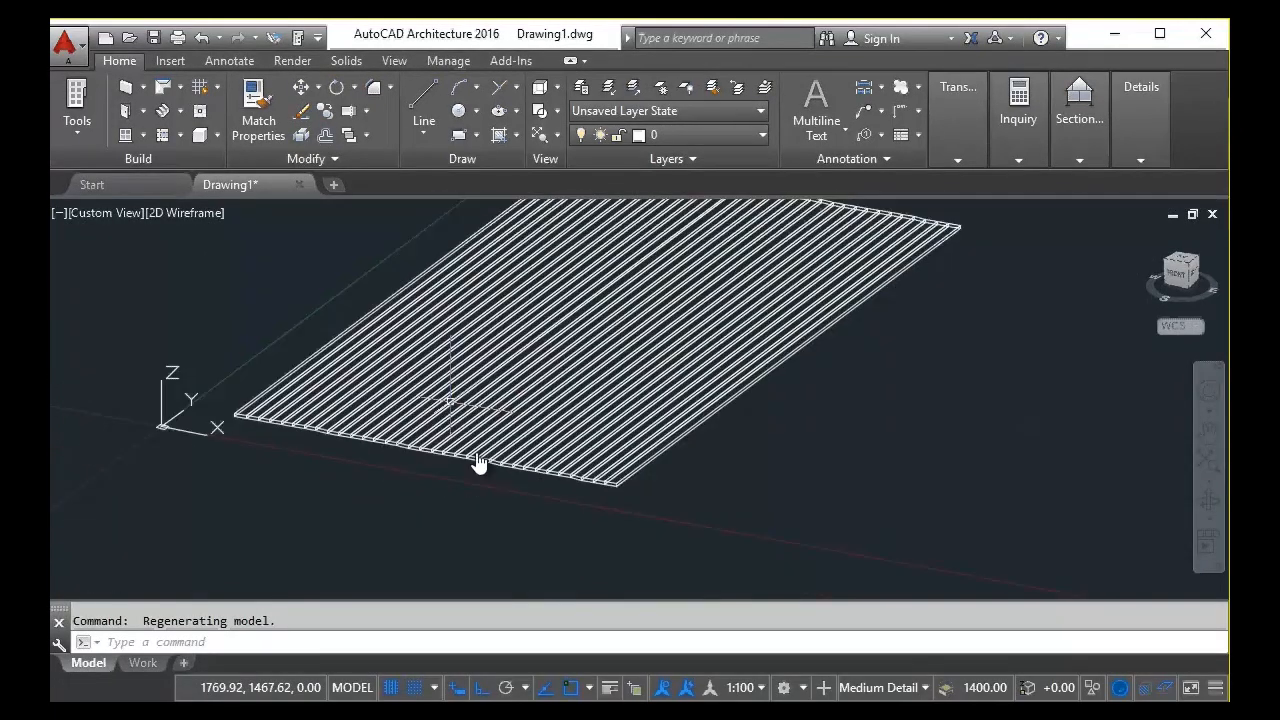